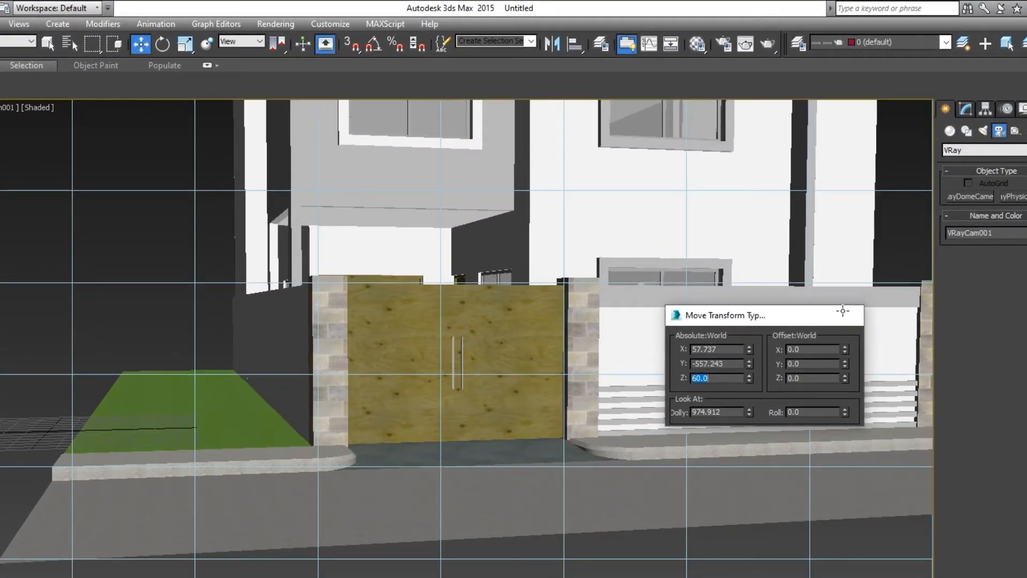
Step: Close the move transform dialog, pick the VRayCam001 target from a cameras-only scene list, and raise it to a height of about 147
{"action": "left_click", "coordinate": [848, 314]}
{"action": "key", "text": "h"}
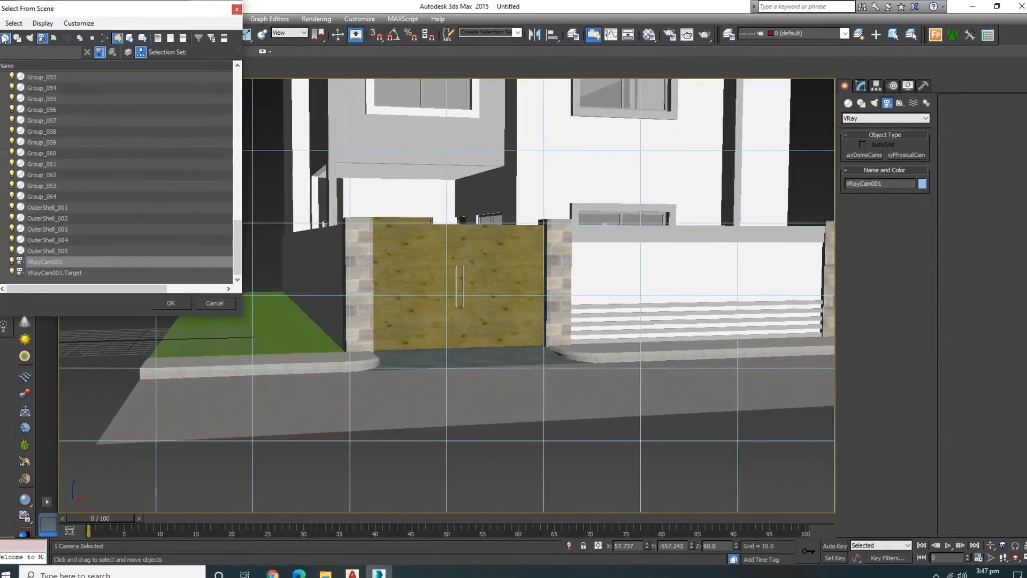
{"action": "left_click", "coordinate": [11, 37]}
{"action": "left_click", "coordinate": [81, 91]}
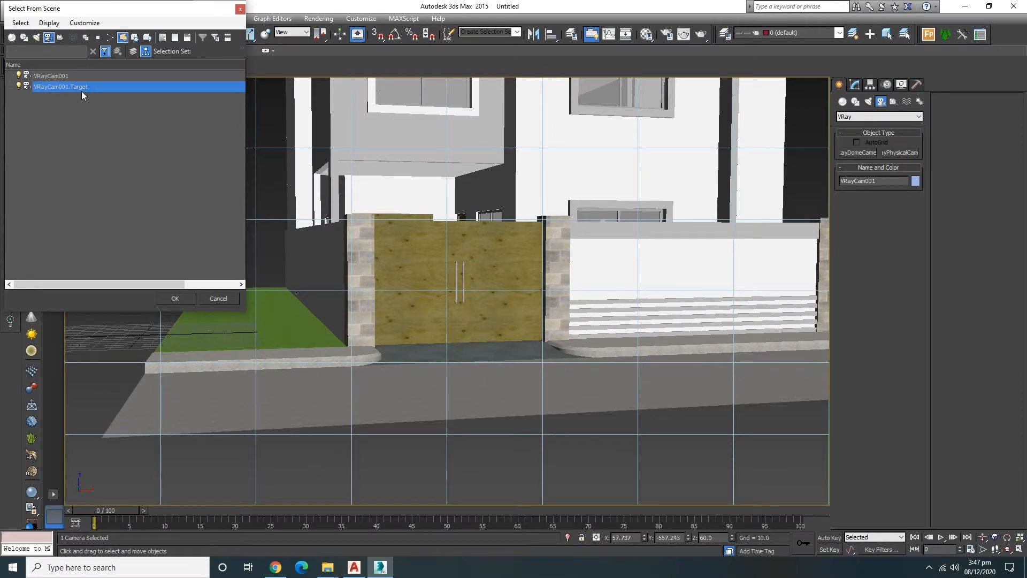
{"action": "double_click", "coordinate": [82, 87]}
{"action": "left_click_drag", "start_coordinate": [461, 251], "coordinate": [520, 281]}
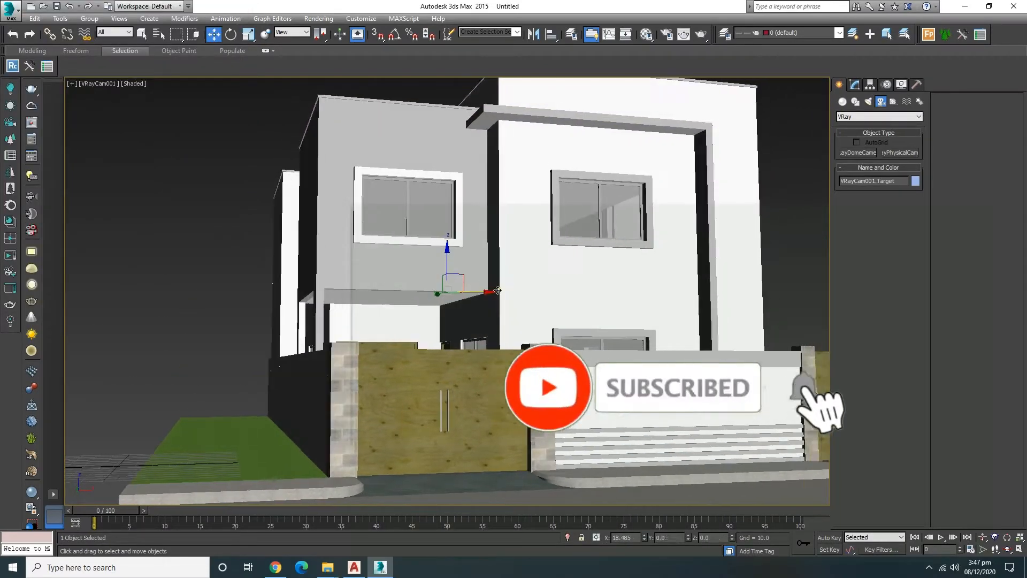
Step: Select VRayCam001 from the scene list and enable its automatic vertical tilt
{"action": "left_click", "coordinate": [855, 85]}
{"action": "key", "text": "h"}
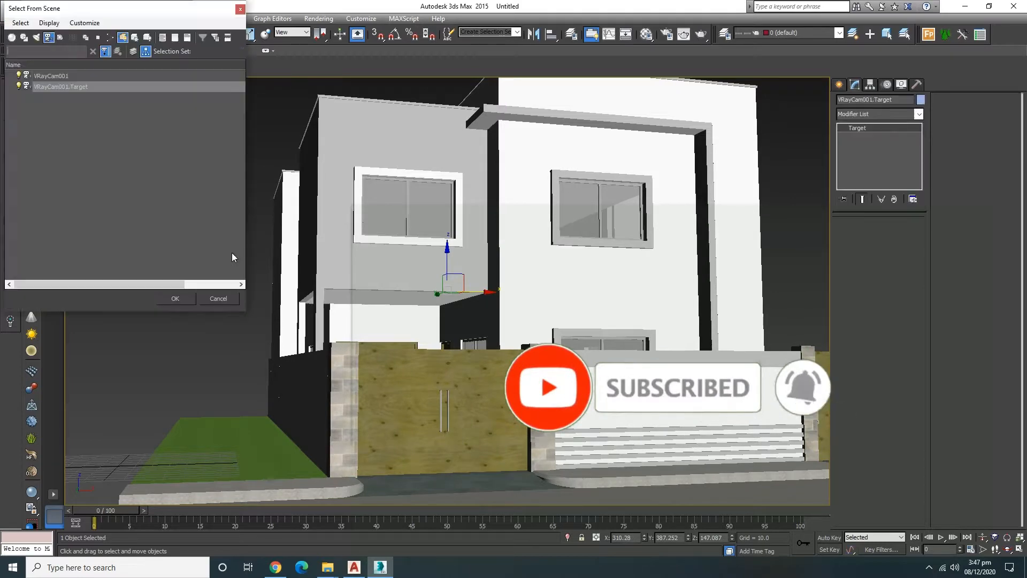
{"action": "double_click", "coordinate": [59, 76]}
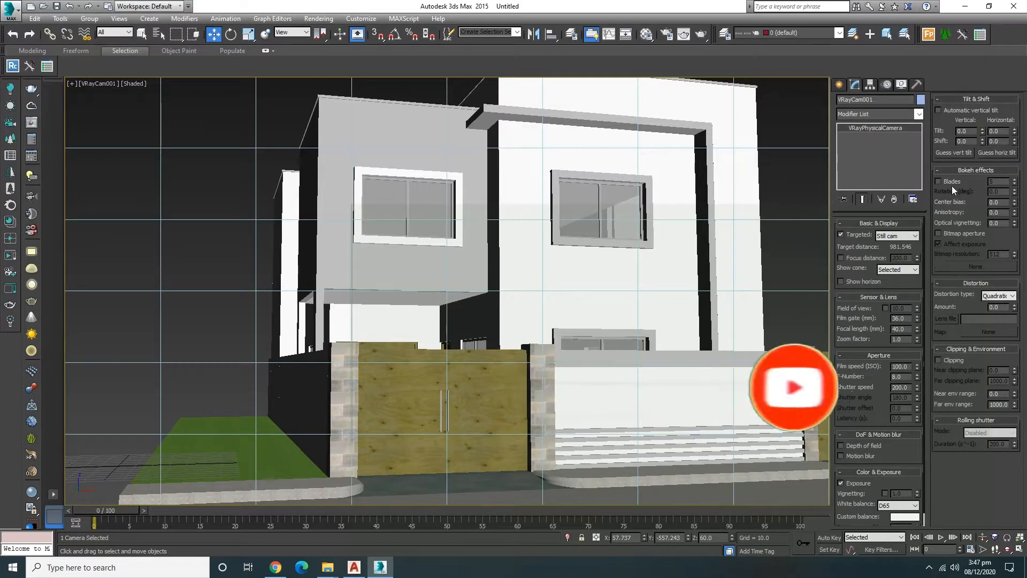
{"action": "left_click", "coordinate": [945, 109]}
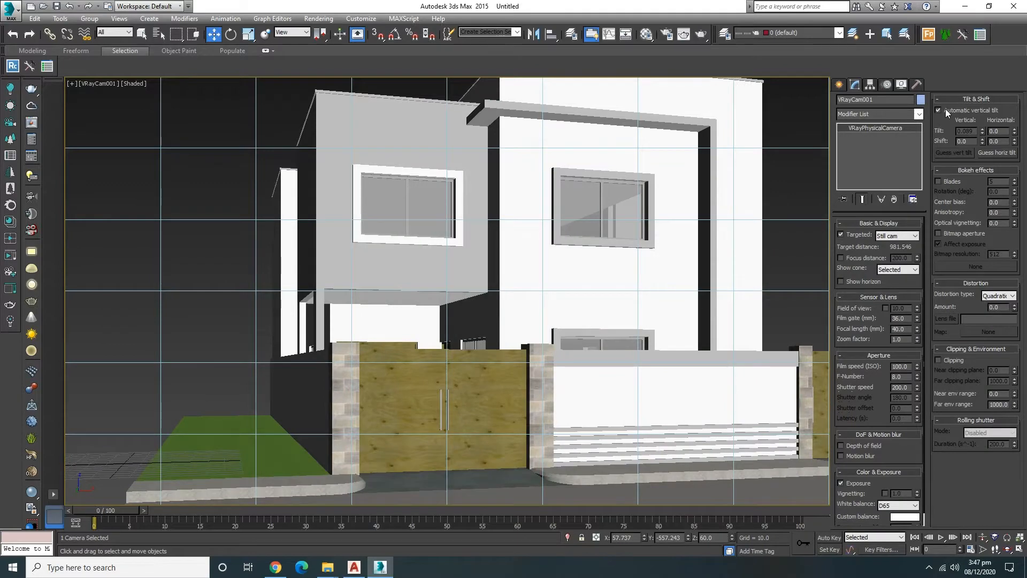
Step: Raise the camera target to a height of about 160 and shift it along X with the safe frame shown
{"action": "key", "text": "h"}
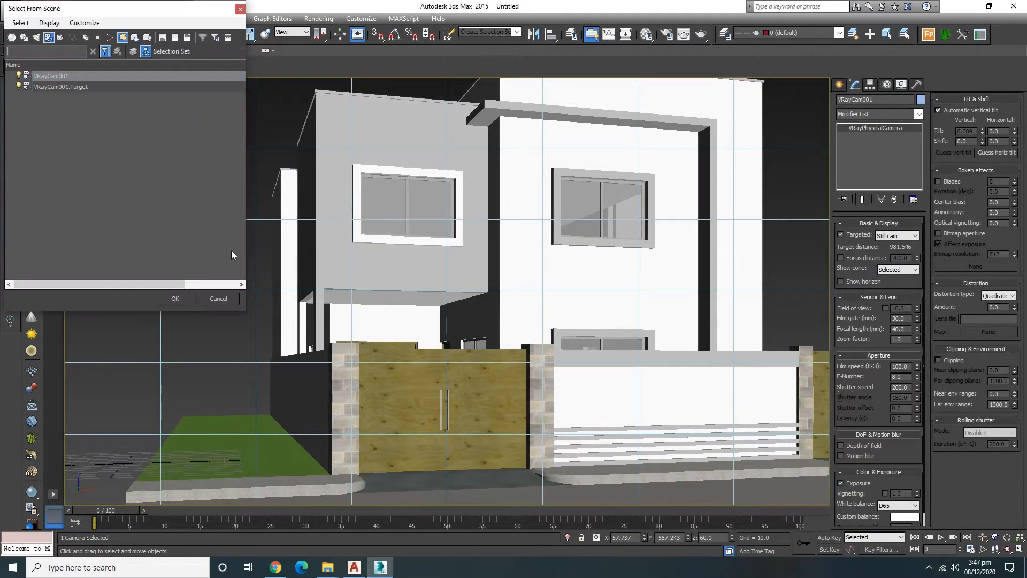
{"action": "double_click", "coordinate": [81, 87]}
{"action": "left_click_drag", "start_coordinate": [447, 258], "coordinate": [499, 279]}
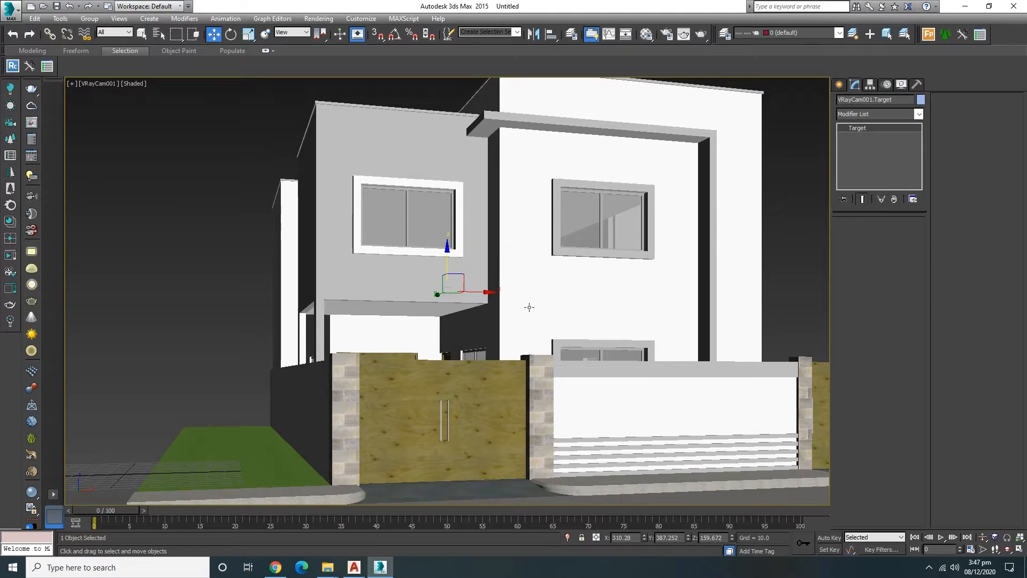
{"action": "key", "text": "shift+f"}
{"action": "mouse_move", "coordinate": [486, 292]}
{"action": "left_mouse_down"}
{"action": "mouse_move", "coordinate": [525, 291]}
{"action": "mouse_move", "coordinate": [465, 292]}
{"action": "left_mouse_up"}
Step: Turn off VRayCam001's automatic vertical tilt, reset the vertical tilt to 0.0, and try the guessed vertical tilt instead
{"action": "key", "text": "h"}
{"action": "double_click", "coordinate": [83, 76]}
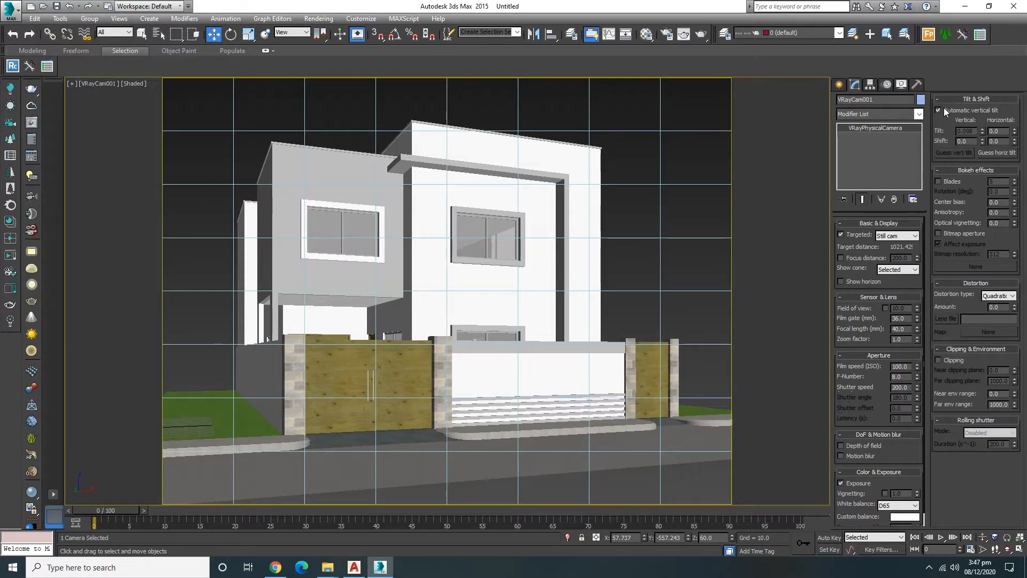
{"action": "left_click", "coordinate": [942, 108]}
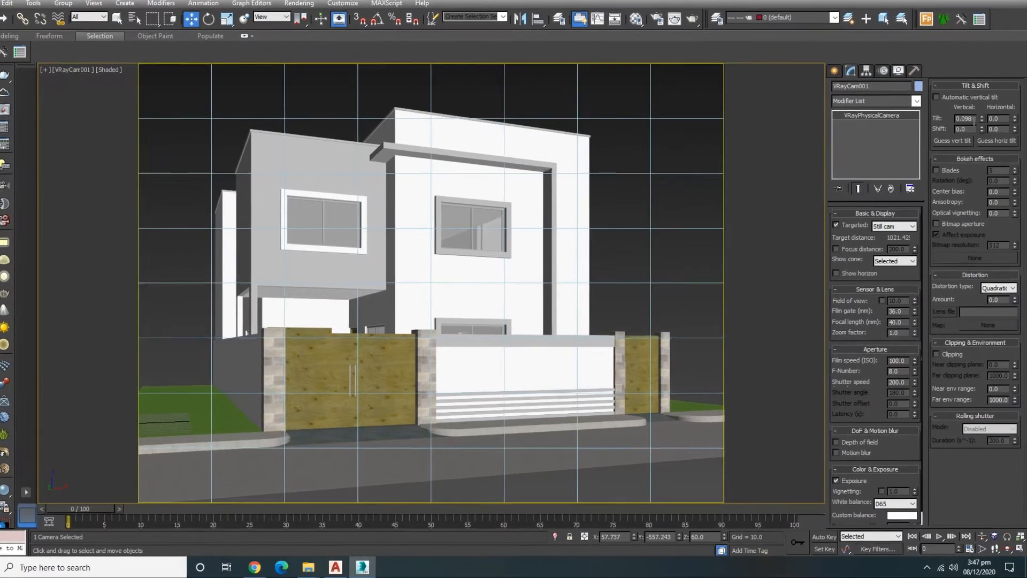
{"action": "right_click", "coordinate": [983, 131]}
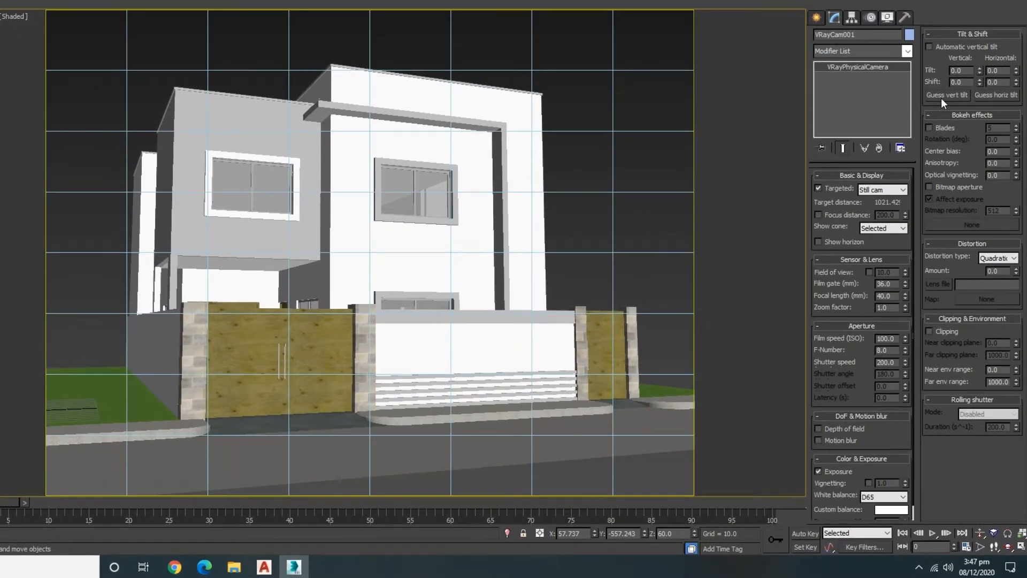
{"action": "left_click", "coordinate": [942, 97]}
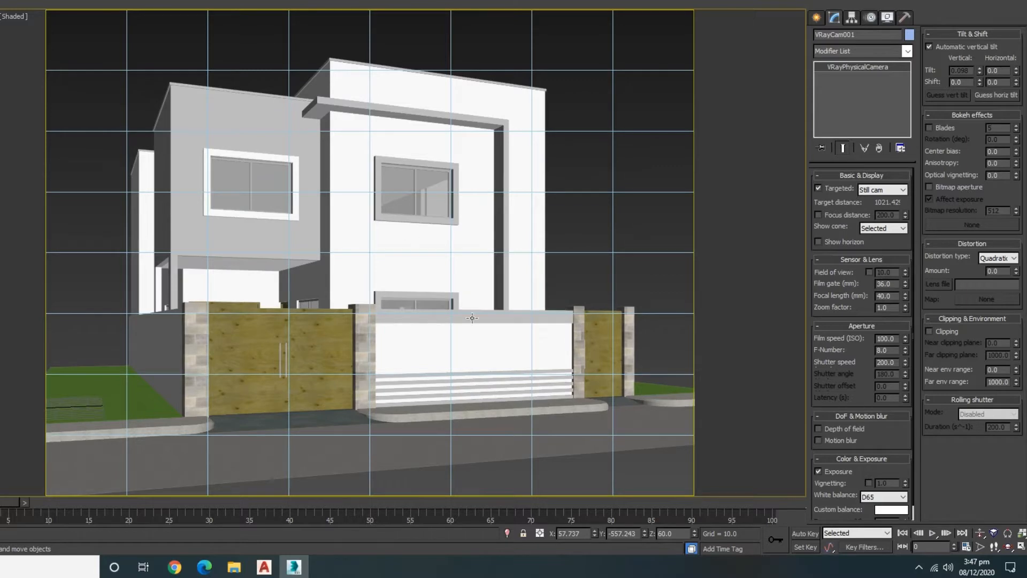
Step: Show the scene in the top view without the grid and select the road mesh in front of the house
{"action": "key", "text": "p"}
{"action": "key", "text": "t"}
{"action": "scroll", "coordinate": [454, 257], "scroll_direction": "down", "scroll_amount": 5}
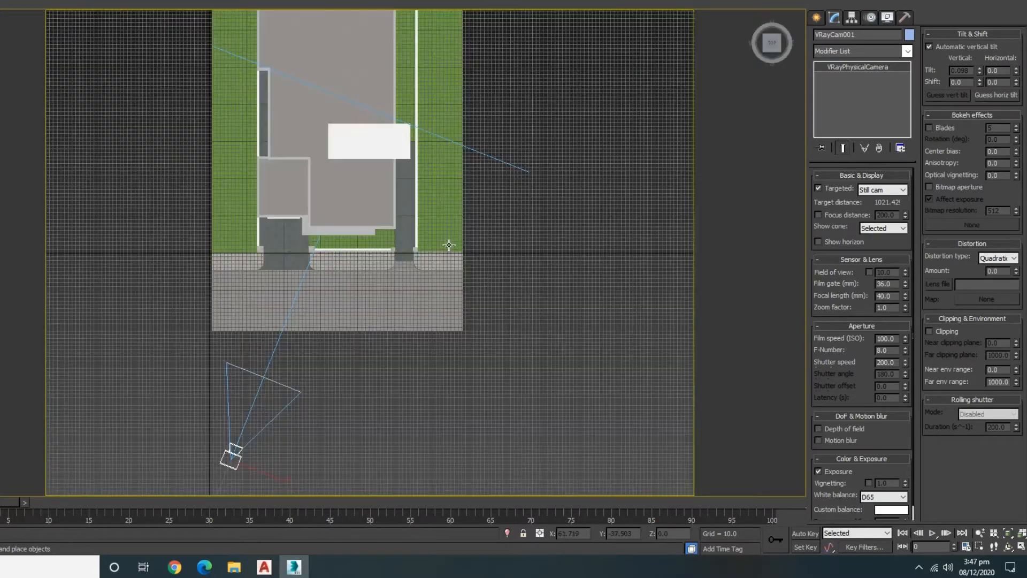
{"action": "key", "text": "w"}
{"action": "left_click", "coordinate": [362, 326]}
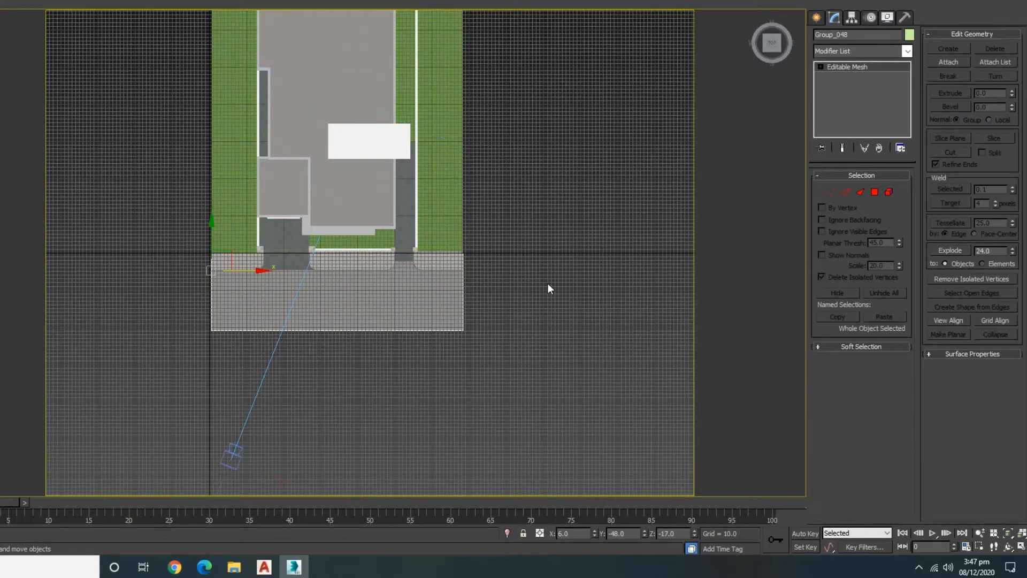
{"action": "key", "text": "g"}
{"action": "middle_click_drag", "start_coordinate": [516, 301], "coordinate": [562, 271]}
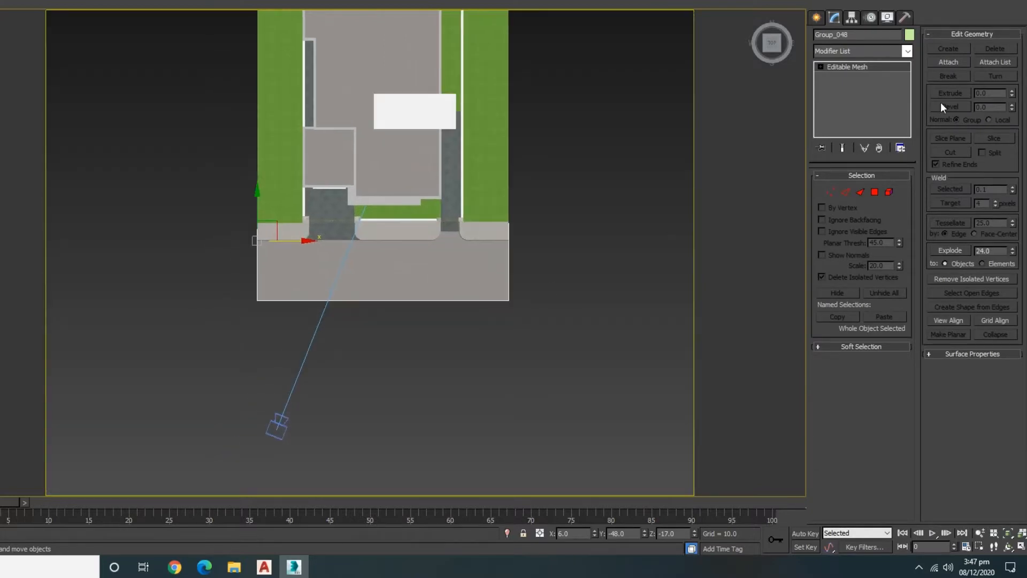
Step: Extend the road away from the house by moving its two front corner vertices to about Y -627
{"action": "left_click", "coordinate": [830, 190]}
{"action": "left_click_drag", "start_coordinate": [243, 295], "coordinate": [729, 387]}
{"action": "left_click_drag", "start_coordinate": [396, 272], "coordinate": [455, 376]}
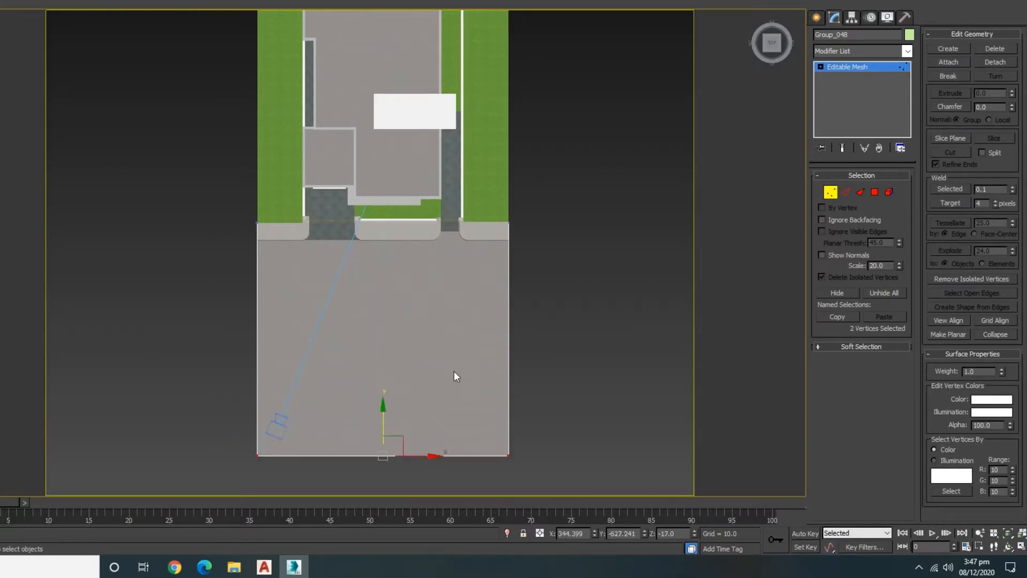
{"action": "left_click", "coordinate": [827, 66]}
{"action": "scroll", "coordinate": [523, 229], "scroll_direction": "down", "scroll_amount": 2}
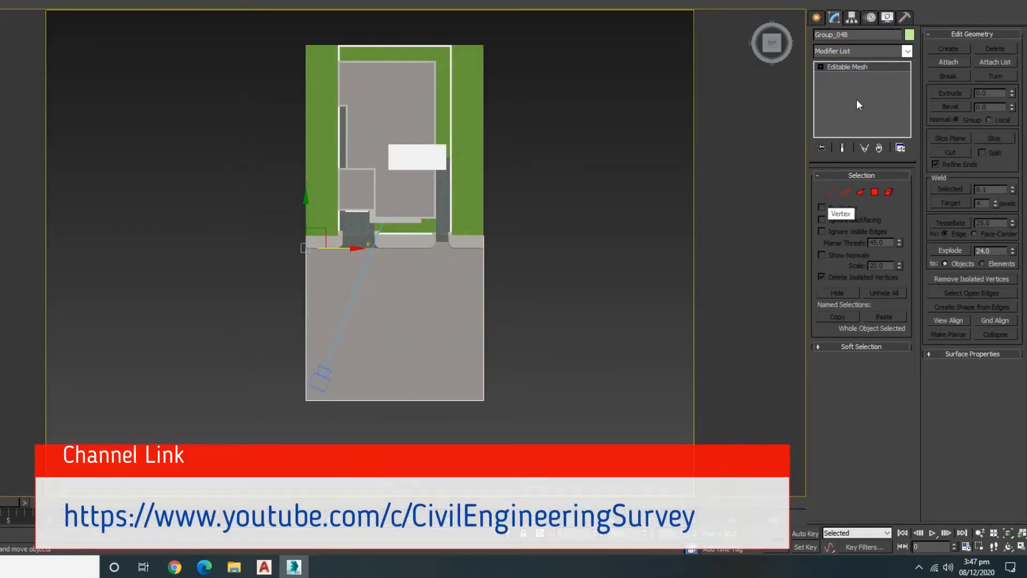
{"action": "left_click", "coordinate": [820, 66]}
{"action": "left_click", "coordinate": [843, 76]}
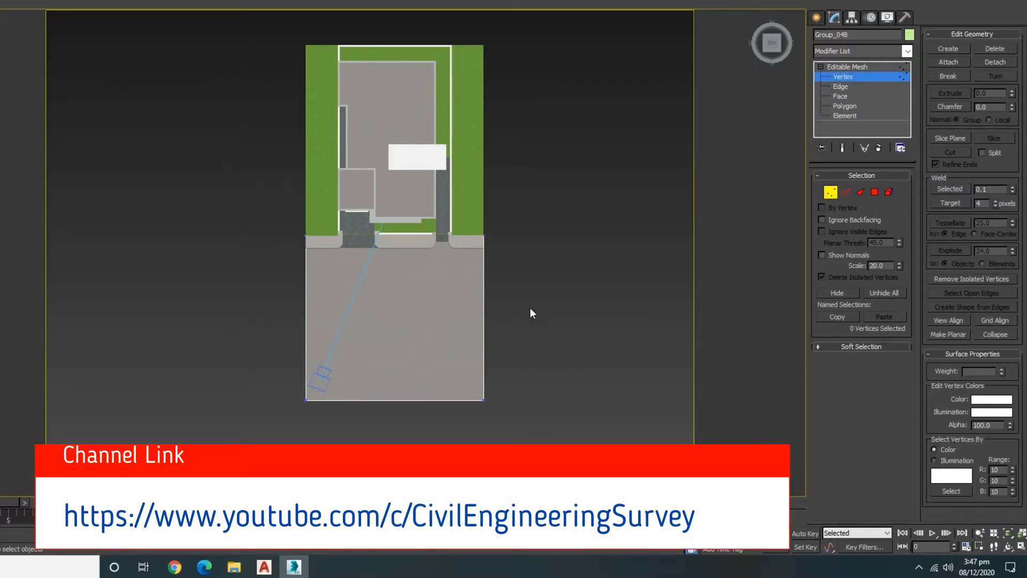
{"action": "left_click", "coordinate": [856, 79]}
{"action": "left_click", "coordinate": [676, 306]}
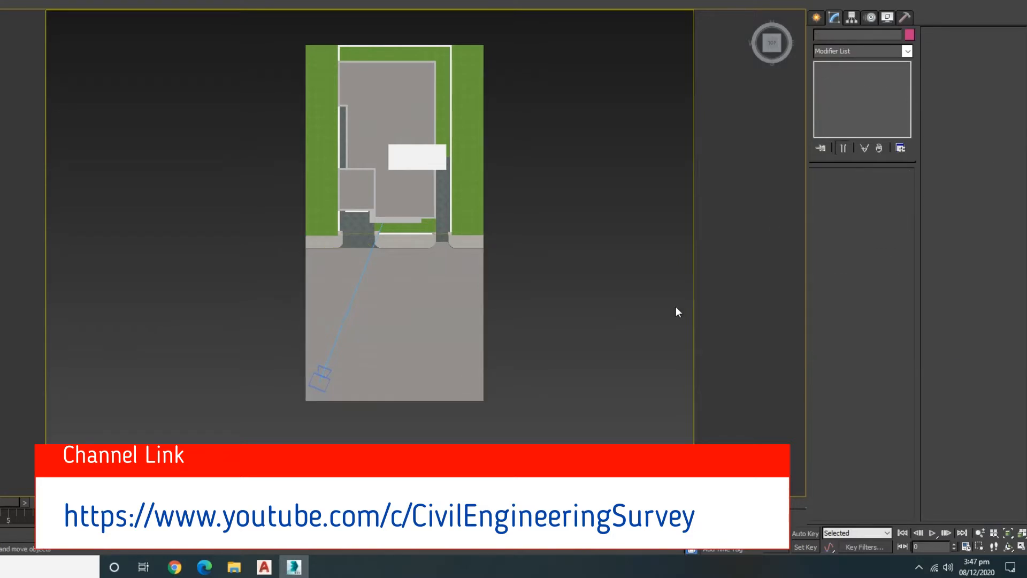
Step: Select the road, lawn and sidewalk objects together and apply an Edit Mesh modifier to them
{"action": "left_click_drag", "start_coordinate": [523, 448], "coordinate": [469, 167]}
{"action": "left_click_drag", "start_coordinate": [318, 283], "coordinate": [319, 282], "text": "ctrl"}
{"action": "middle_click_drag", "start_coordinate": [423, 209], "coordinate": [411, 270]}
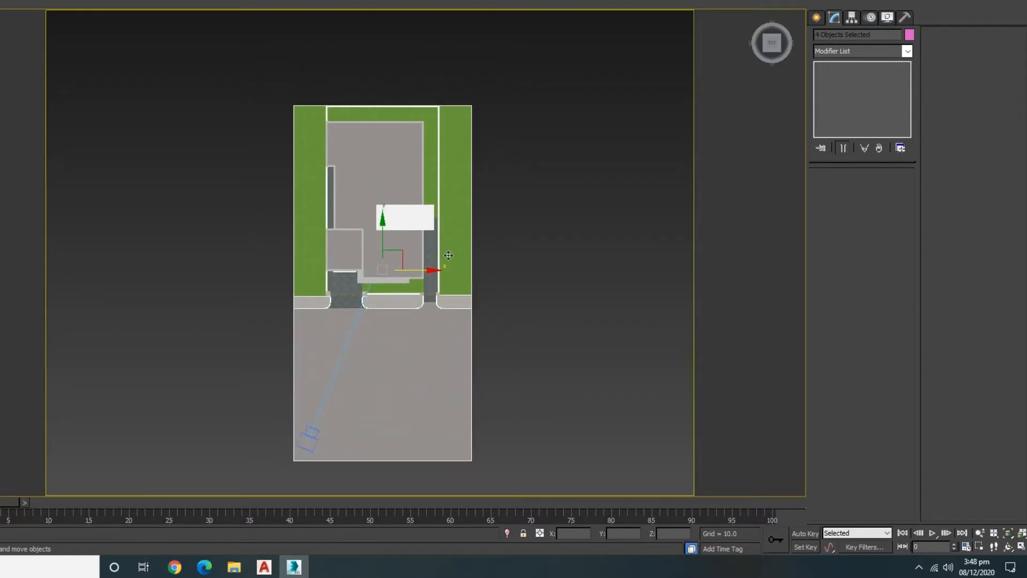
{"action": "left_click", "coordinate": [876, 48]}
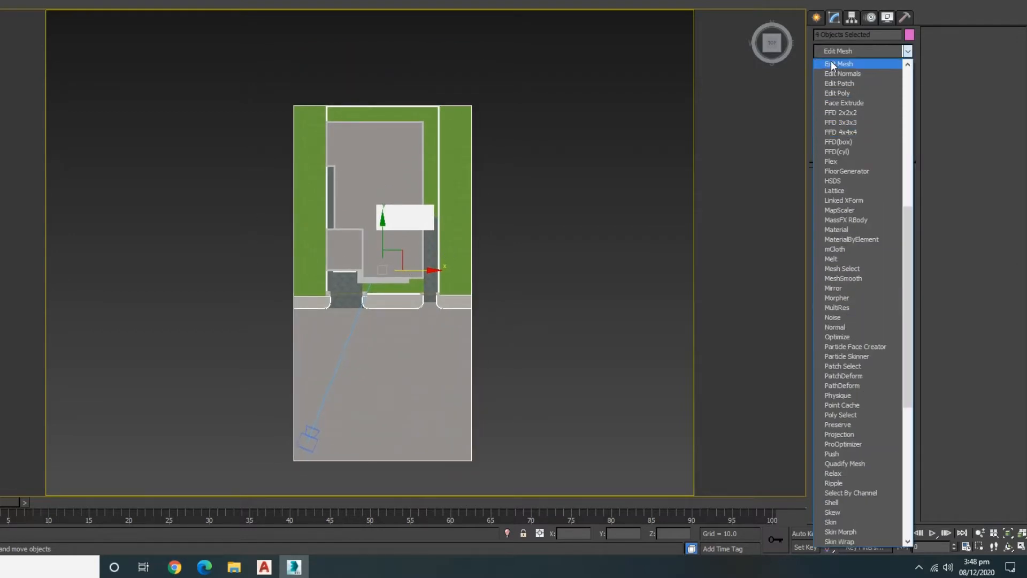
{"action": "left_click", "coordinate": [828, 62]}
{"action": "left_click", "coordinate": [833, 66]}
Step: Widen the ground on both sides of the house by moving its outer vertices outward
{"action": "left_click", "coordinate": [855, 76]}
{"action": "scroll", "coordinate": [551, 135], "scroll_direction": "down", "scroll_amount": 2}
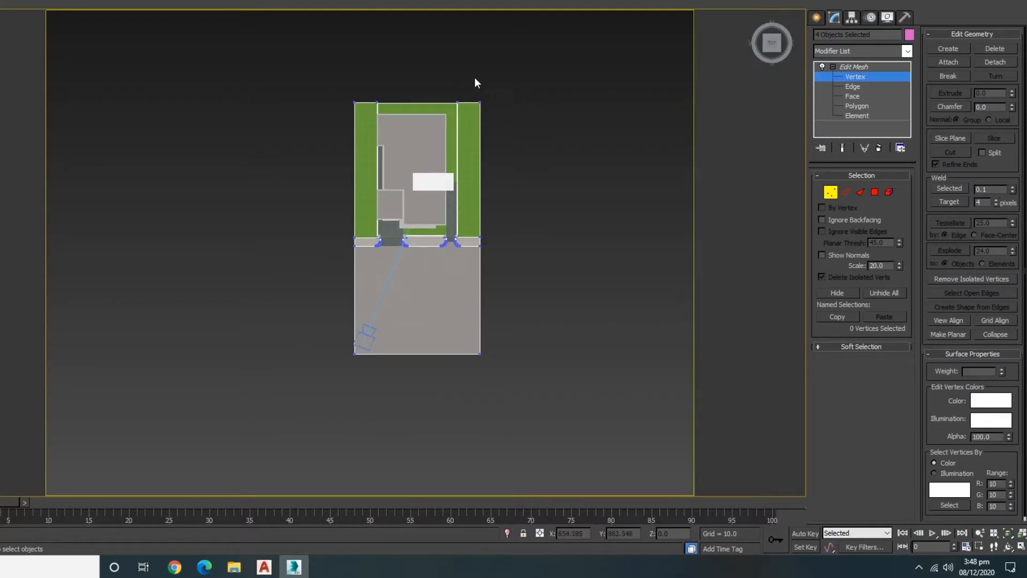
{"action": "left_click_drag", "start_coordinate": [522, 242], "coordinate": [582, 244]}
{"action": "left_click_drag", "start_coordinate": [315, 63], "coordinate": [361, 464]}
{"action": "left_click_drag", "start_coordinate": [396, 244], "coordinate": [333, 259]}
Step: Finish vertex editing, collapse the whole modifier stack of the ground objects, and deselect them
{"action": "left_click", "coordinate": [840, 68]}
{"action": "left_click", "coordinate": [833, 66]}
{"action": "right_click", "coordinate": [848, 99]}
{"action": "left_click", "coordinate": [856, 107]}
{"action": "right_click", "coordinate": [850, 100]}
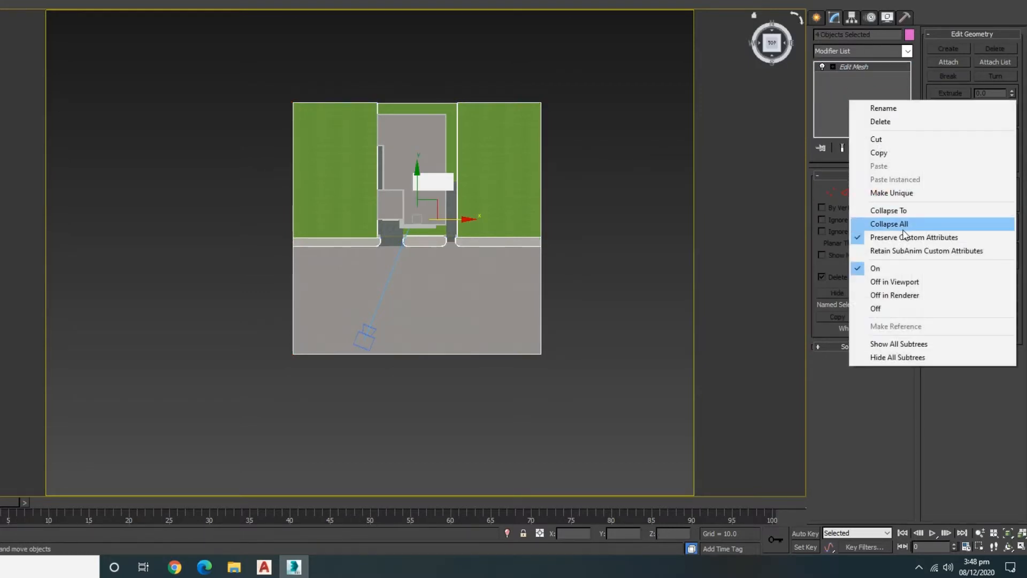
{"action": "left_click", "coordinate": [903, 226]}
{"action": "left_click", "coordinate": [504, 279]}
Step: Return to the VRayCam001 view and raise the camera target so the house sits lower in the frame
{"action": "key", "text": "c"}
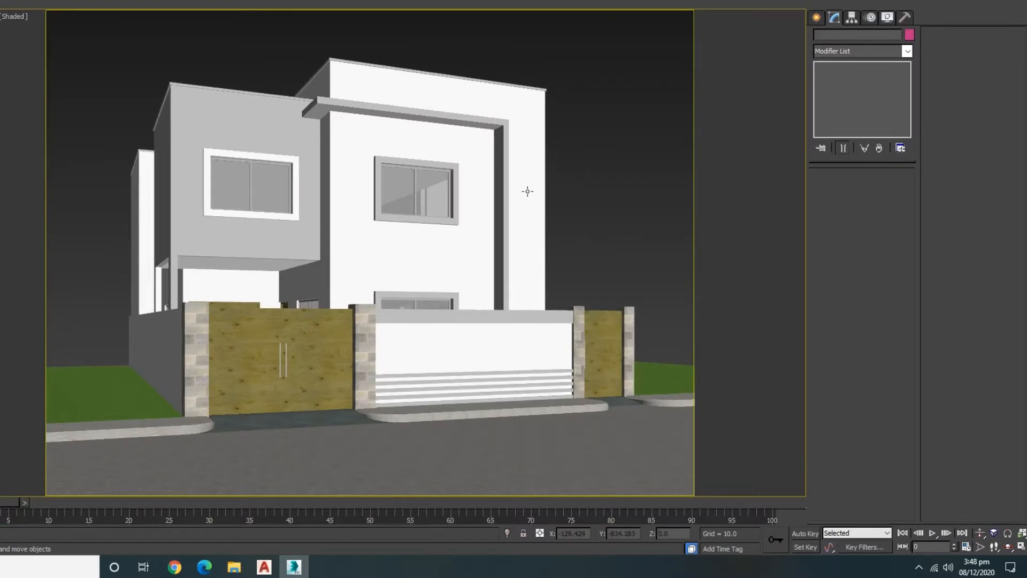
{"action": "key", "text": "h"}
{"action": "double_click", "coordinate": [5, 8]}
{"action": "key", "text": "F12"}
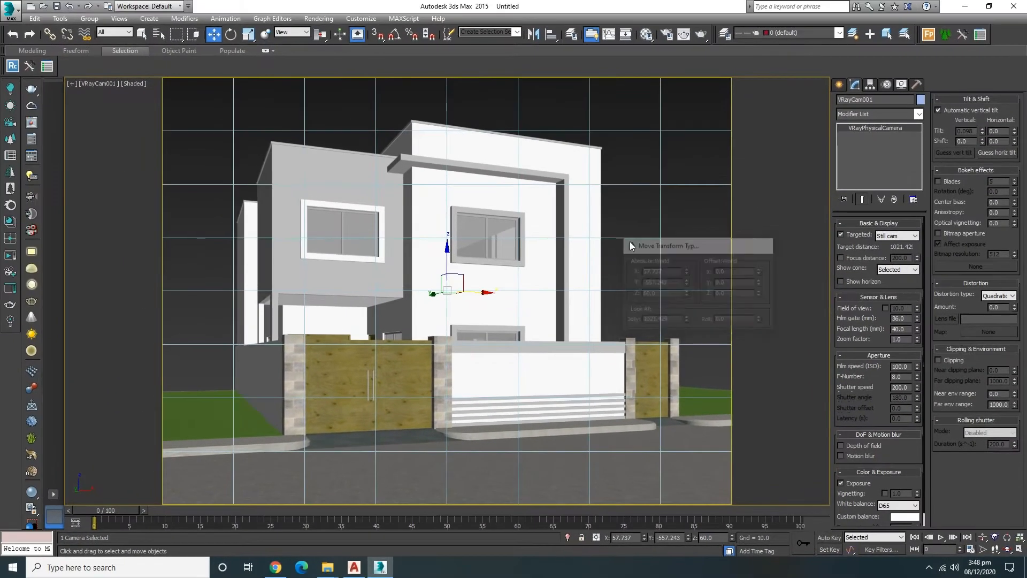
{"action": "key", "text": "F12"}
{"action": "key", "text": "h"}
{"action": "double_click", "coordinate": [107, 89]}
{"action": "left_click_drag", "start_coordinate": [446, 257], "coordinate": [451, 232]}
Step: Select VRayCam001 and switch its automatic vertical tilt off and back on
{"action": "key", "text": "h"}
{"action": "double_click", "coordinate": [81, 76]}
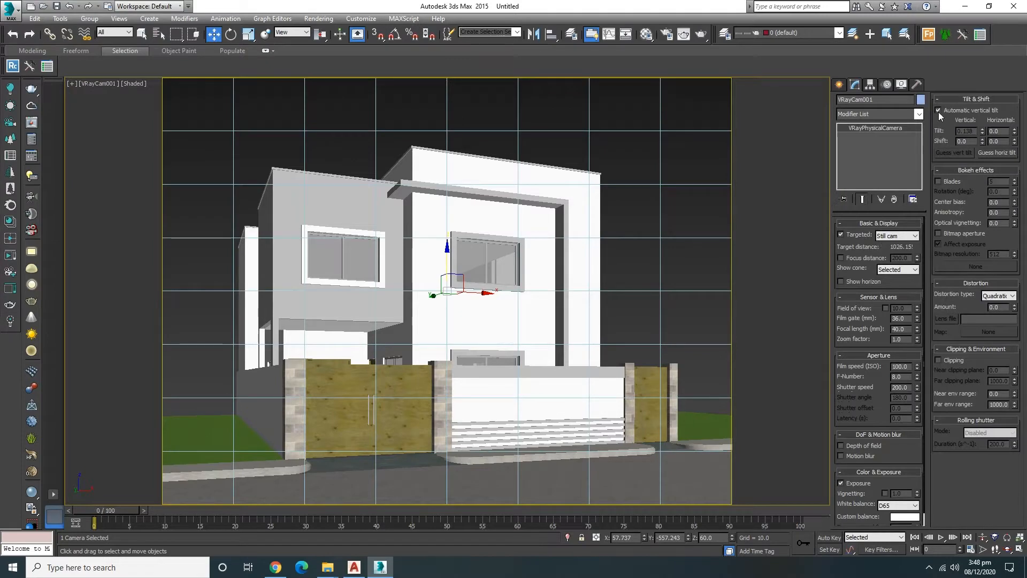
{"action": "left_click", "coordinate": [941, 108]}
{"action": "left_click", "coordinate": [941, 108]}
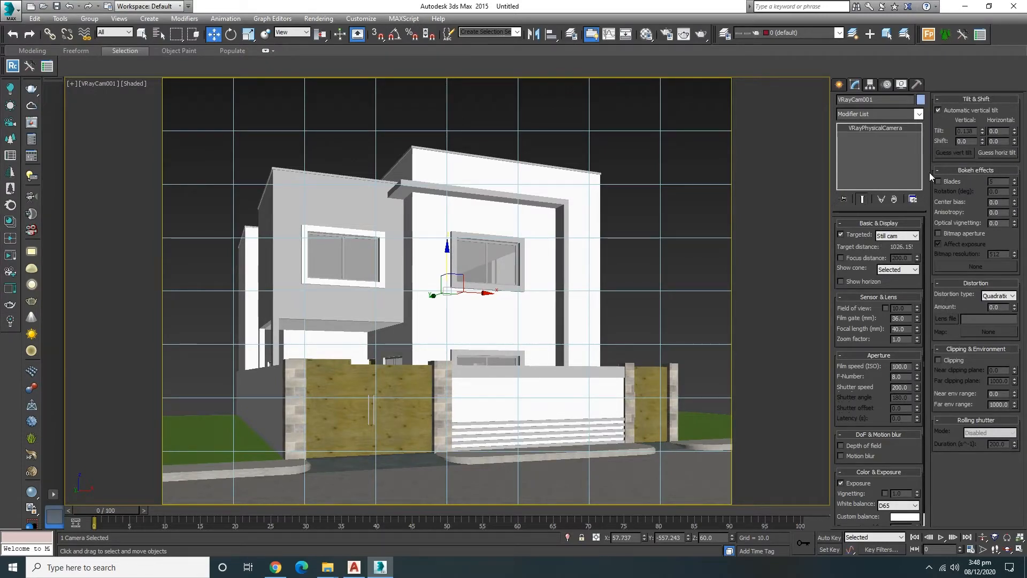
Step: Walk the camera forward toward the house with Walk Through navigation
{"action": "left_click", "coordinate": [668, 316]}
{"action": "key", "text": "Up"}
{"action": "key", "text": "Up"}
{"action": "key", "text": "Up"}
{"action": "key", "text": "Up"}
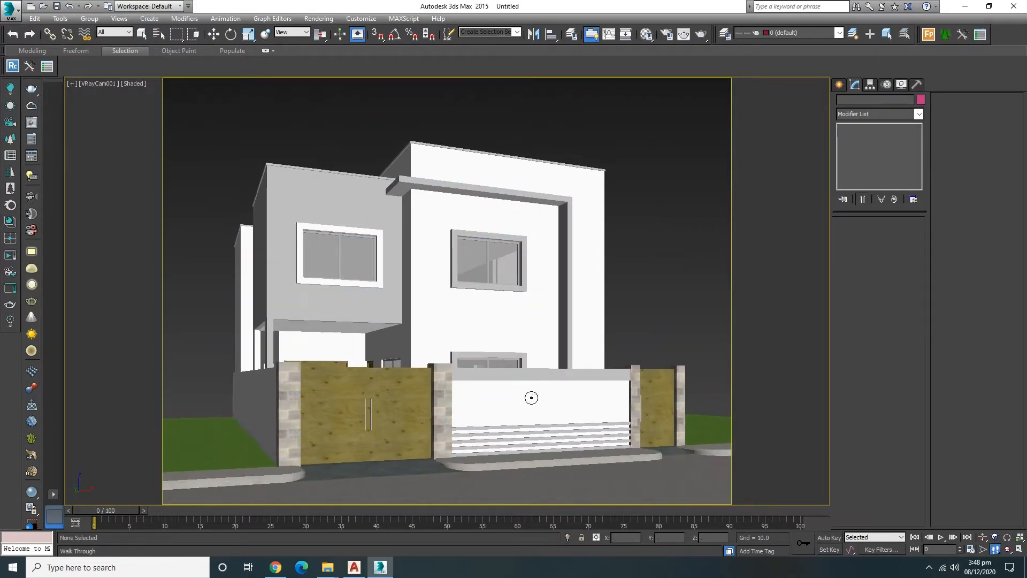
{"action": "key", "text": "Up"}
{"action": "key", "text": "Up"}
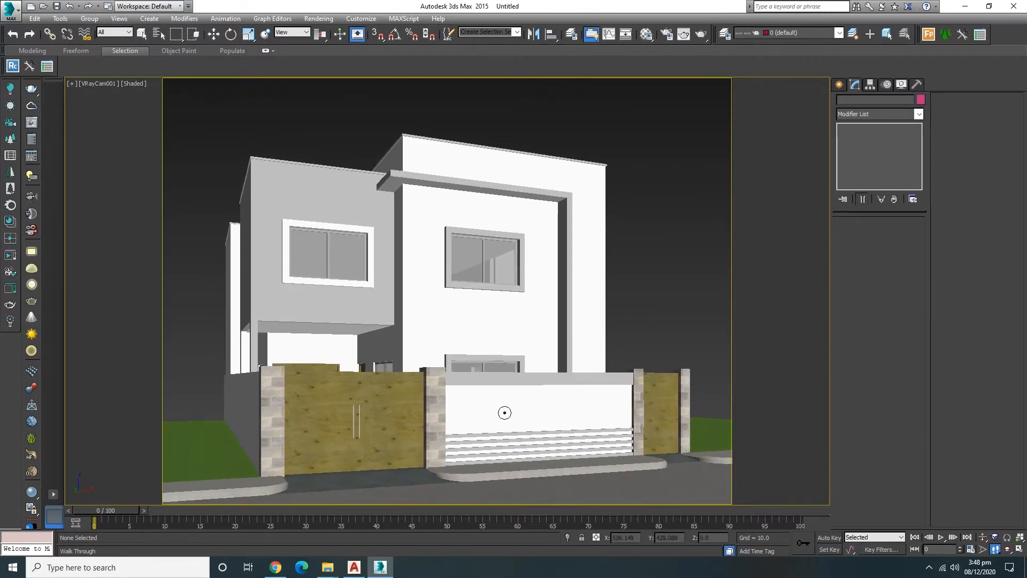
Step: Select VRayCam001 and set its absolute world Z position to 55
{"action": "right_click", "coordinate": [214, 34]}
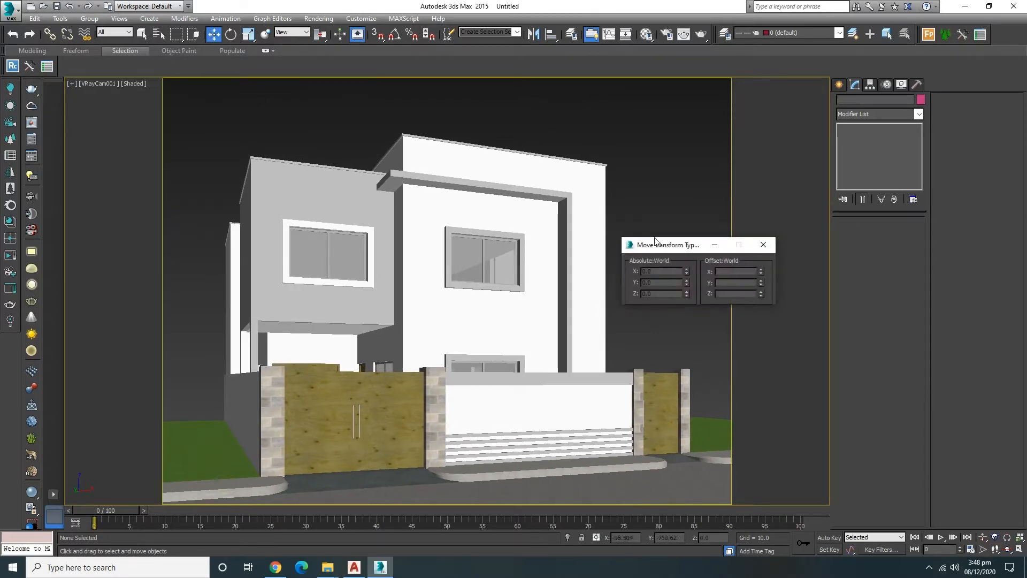
{"action": "left_click", "coordinate": [764, 245]}
{"action": "key", "text": "h"}
{"action": "left_click", "coordinate": [79, 75]}
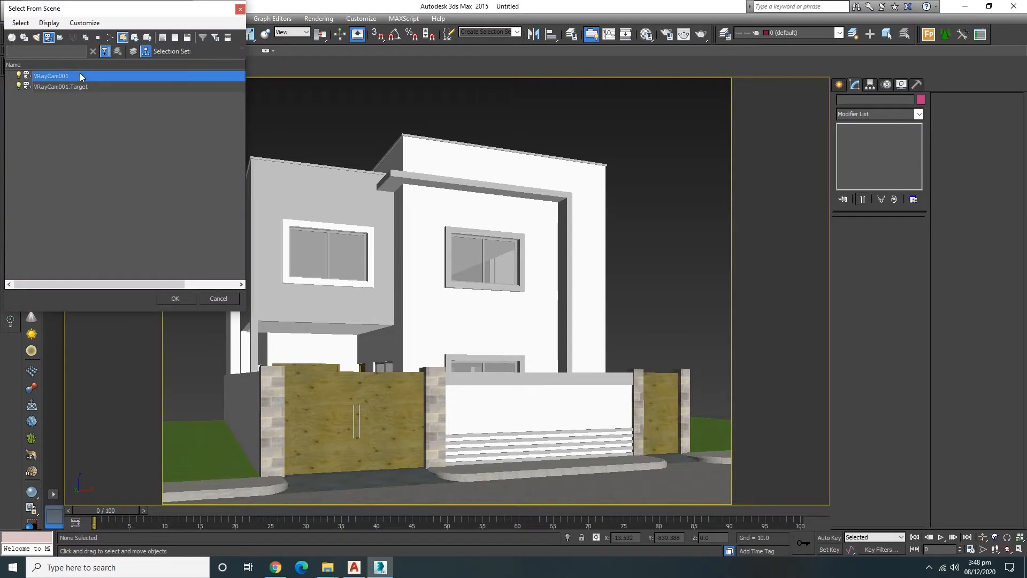
{"action": "double_click", "coordinate": [80, 75]}
{"action": "right_click", "coordinate": [210, 34]}
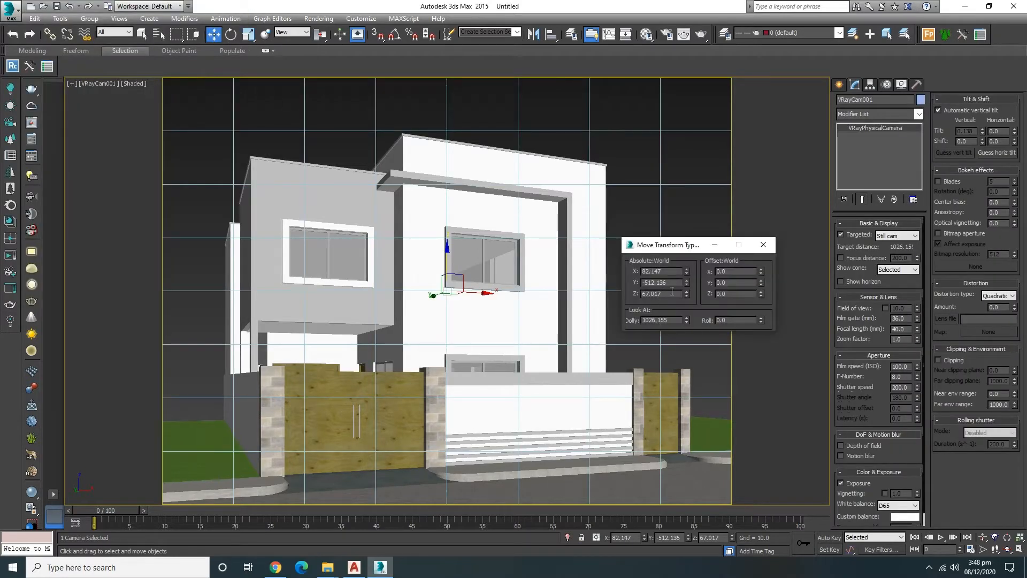
{"action": "type", "text": "55"}
{"action": "key", "text": "Return"}
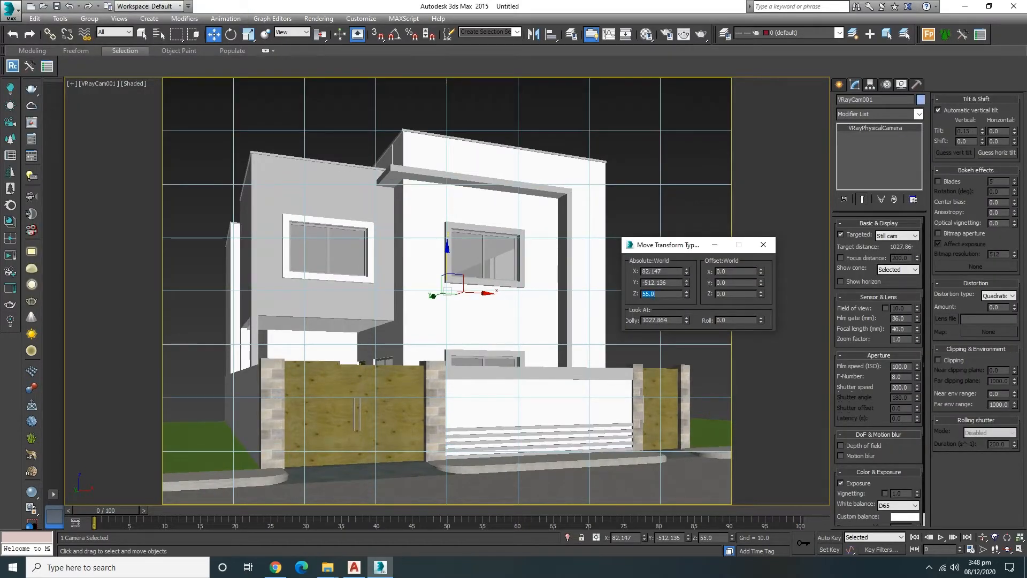
{"action": "left_click", "coordinate": [764, 245]}
Step: Select the VRayCam001 target and shift it along the X axis
{"action": "key", "text": "h"}
{"action": "double_click", "coordinate": [72, 87]}
{"action": "left_click_drag", "start_coordinate": [476, 296], "coordinate": [497, 291]}
Step: Fine-tune the camera position forward and sideways with Walk Through navigation, finishing in the move tool
{"action": "key", "text": "Up"}
{"action": "key", "text": "Left"}
{"action": "key", "text": "Right"}
{"action": "key", "text": "Right"}
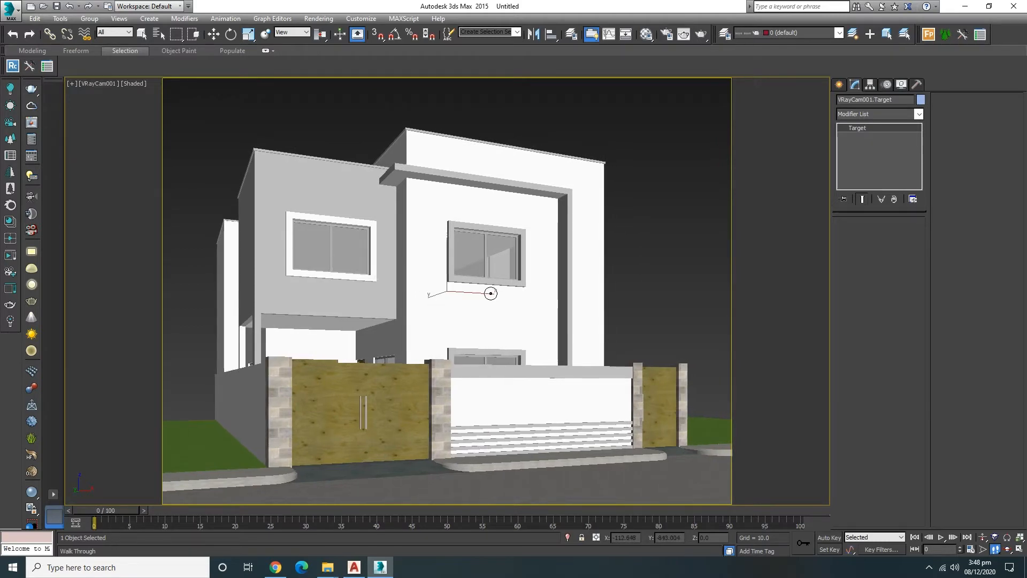
{"action": "right_click", "coordinate": [306, 129]}
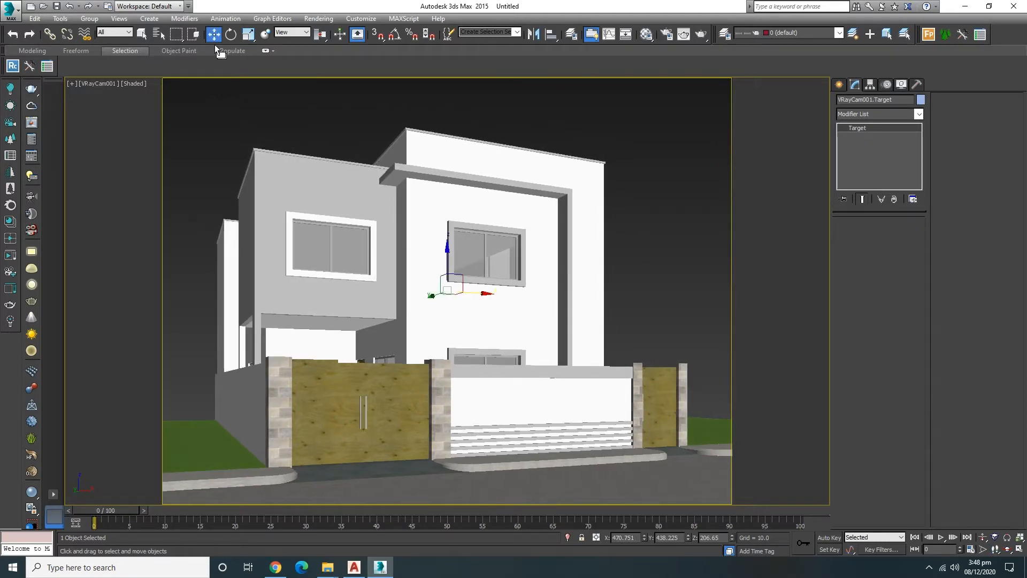
Step: Select VRayCam001 and set its absolute world Z position to 55 again
{"action": "key", "text": "h"}
{"action": "double_click", "coordinate": [92, 80]}
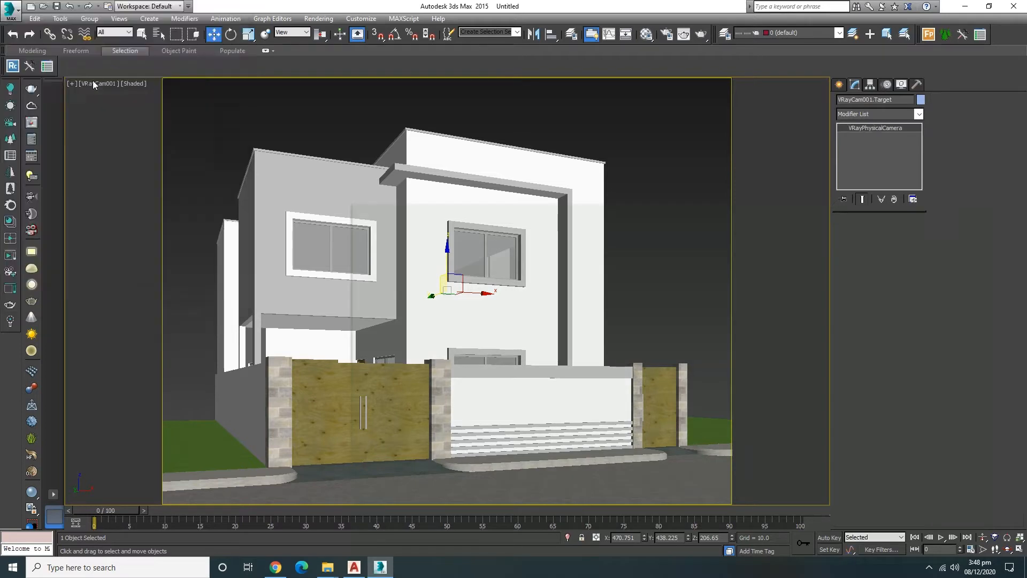
{"action": "key", "text": "F12"}
{"action": "double_click", "coordinate": [662, 294]}
{"action": "type", "text": "55"}
{"action": "key", "text": "Return"}
{"action": "left_click", "coordinate": [763, 245]}
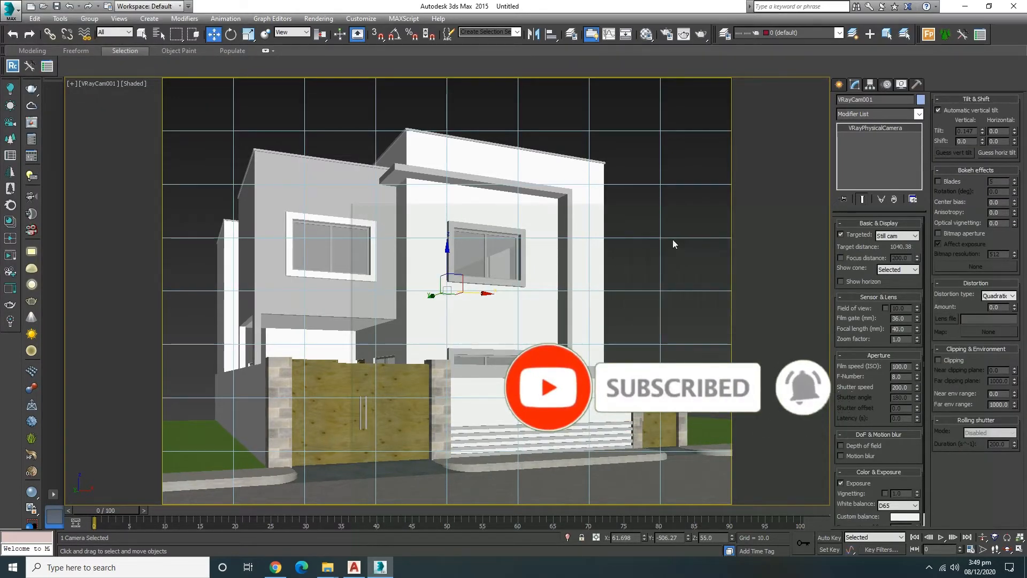
Step: Clear the selection and hide the home grid in the camera view
{"action": "left_click", "coordinate": [687, 227]}
{"action": "key", "text": "g"}
{"action": "key", "text": "F4"}
{"action": "key", "text": "F4"}
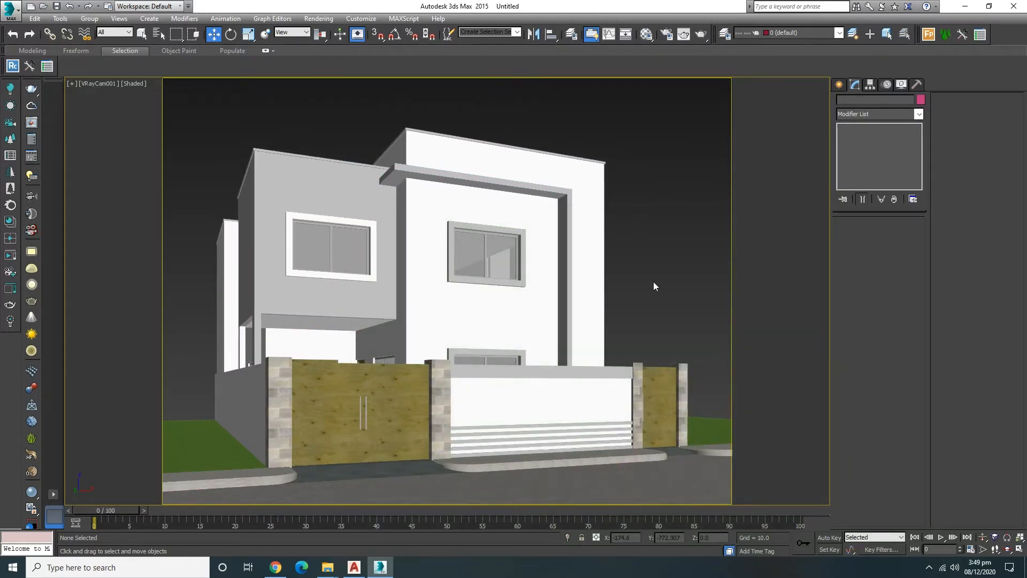
Step: Switch to the Perspective view, sample the road material into the Material Editor and try to change it to a V-Ray type
{"action": "key", "text": "p"}
{"action": "scroll", "coordinate": [574, 245], "scroll_direction": "down", "scroll_amount": 2}
{"action": "middle_click_drag", "start_coordinate": [573, 245], "coordinate": [518, 261], "text": "alt"}
{"action": "middle_click_drag", "start_coordinate": [391, 269], "coordinate": [498, 303], "text": "alt"}
{"action": "scroll", "coordinate": [429, 275], "scroll_direction": "up", "scroll_amount": 3}
{"action": "scroll", "coordinate": [460, 279], "scroll_direction": "up", "scroll_amount": 3}
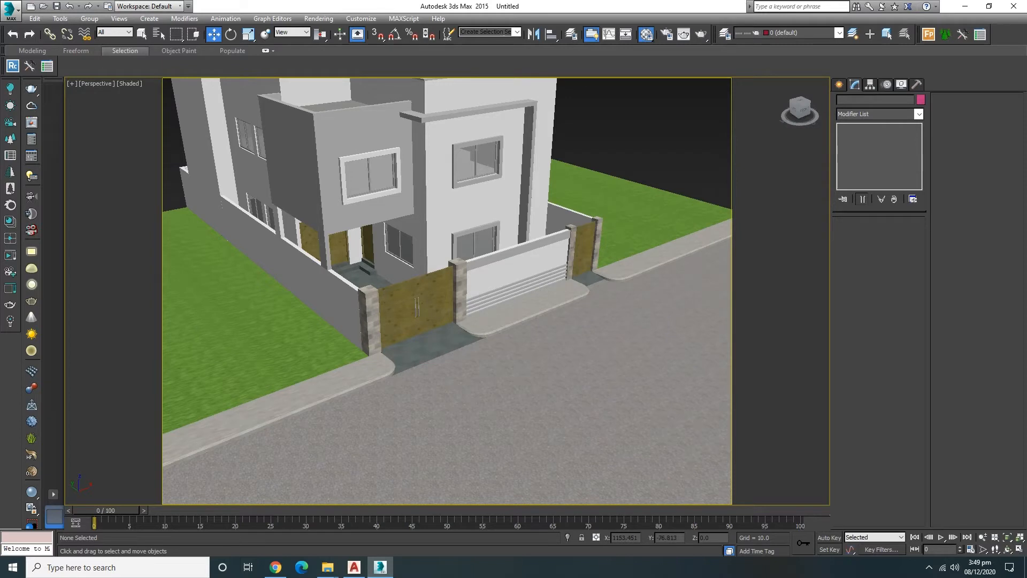
{"action": "key", "text": "q"}
{"action": "key", "text": "w"}
{"action": "key", "text": "m"}
{"action": "left_click", "coordinate": [411, 346]}
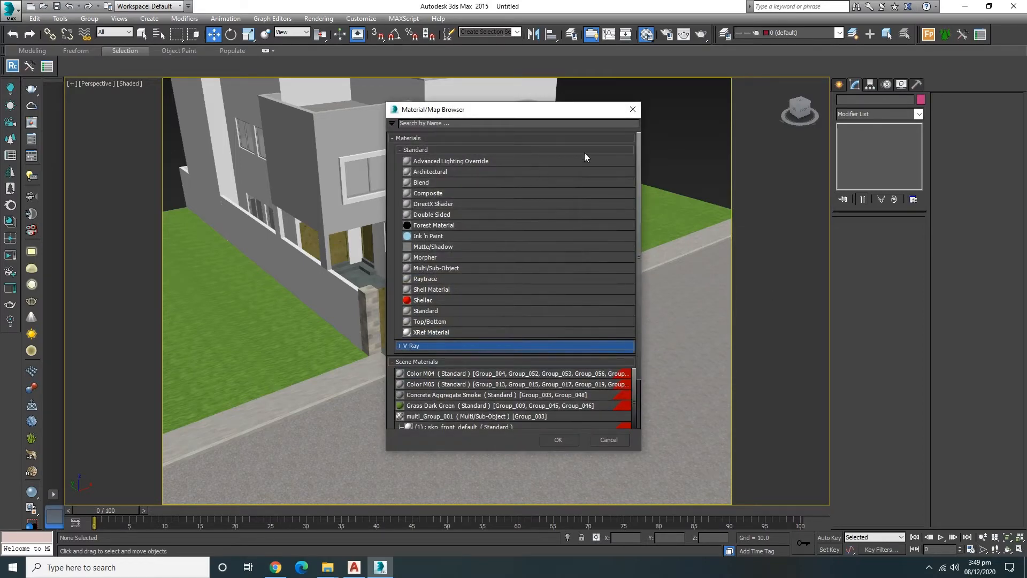
{"action": "left_click", "coordinate": [632, 110]}
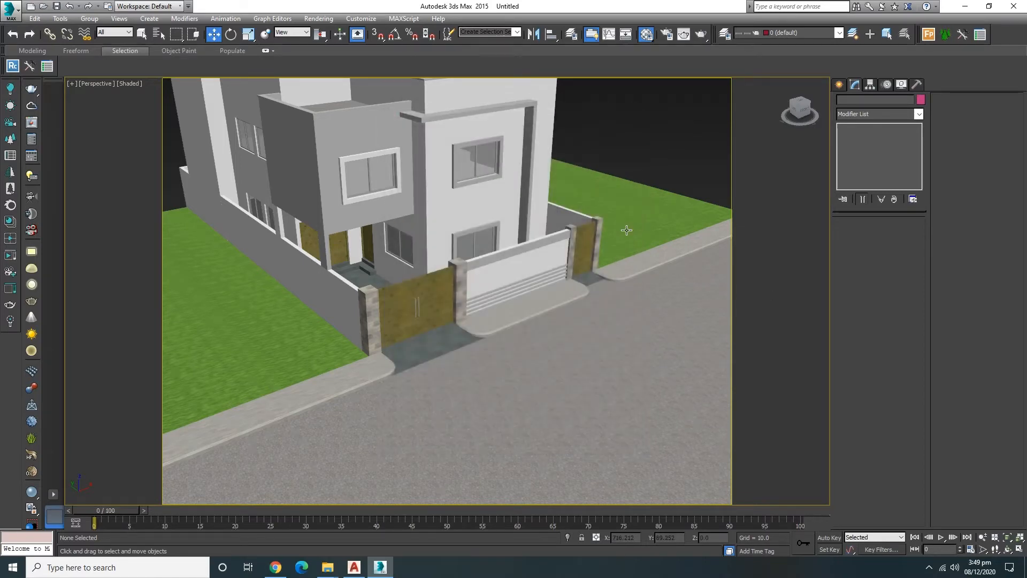
Step: Load the V-Test render preset with the V-Ray Next, update 3.1 category, and close Render Setup
{"action": "key", "text": "F10"}
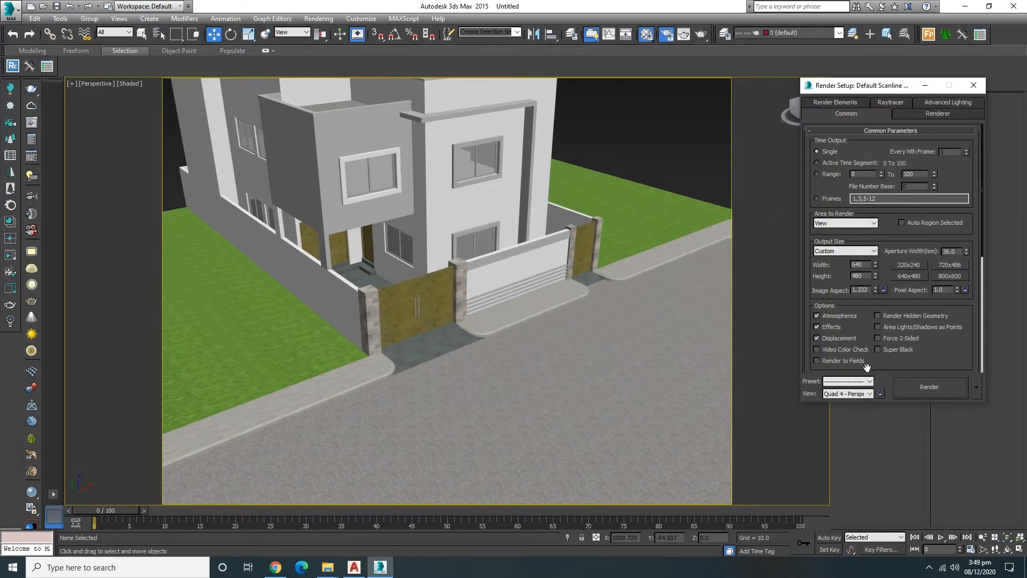
{"action": "left_click", "coordinate": [862, 381]}
{"action": "left_click", "coordinate": [846, 485]}
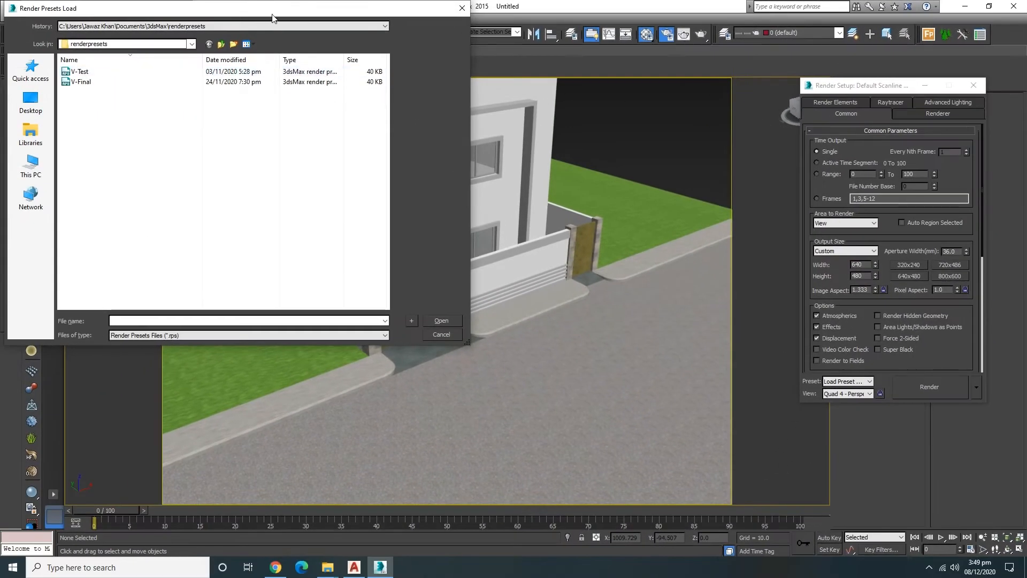
{"action": "left_click", "coordinate": [462, 7]}
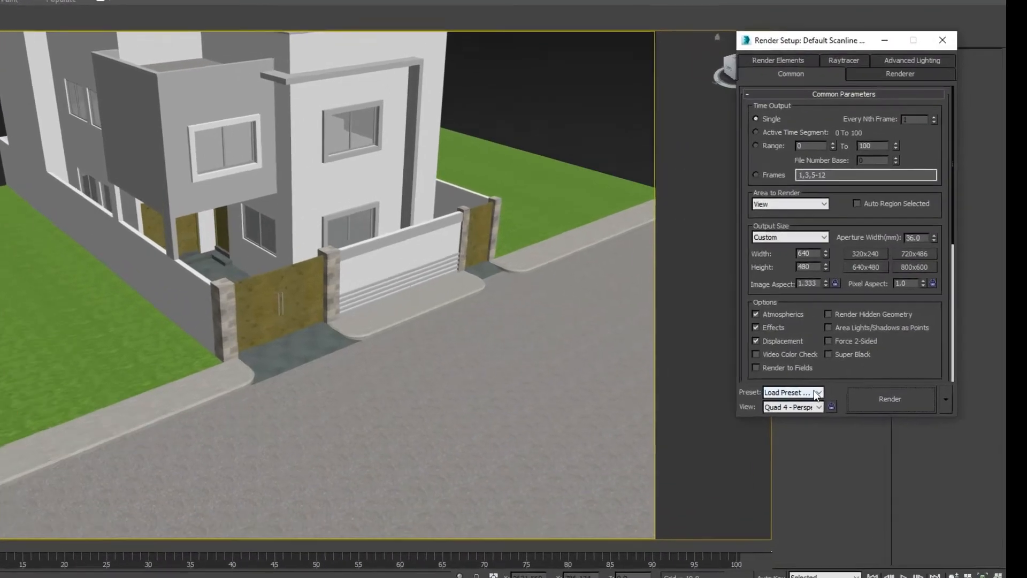
{"action": "left_click", "coordinate": [866, 382]}
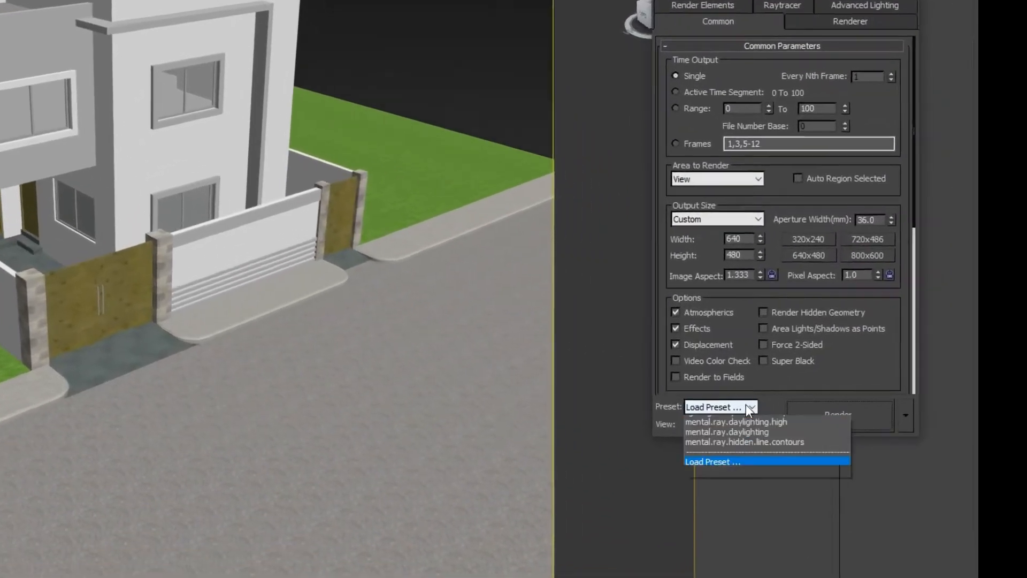
{"action": "left_click", "coordinate": [866, 381]}
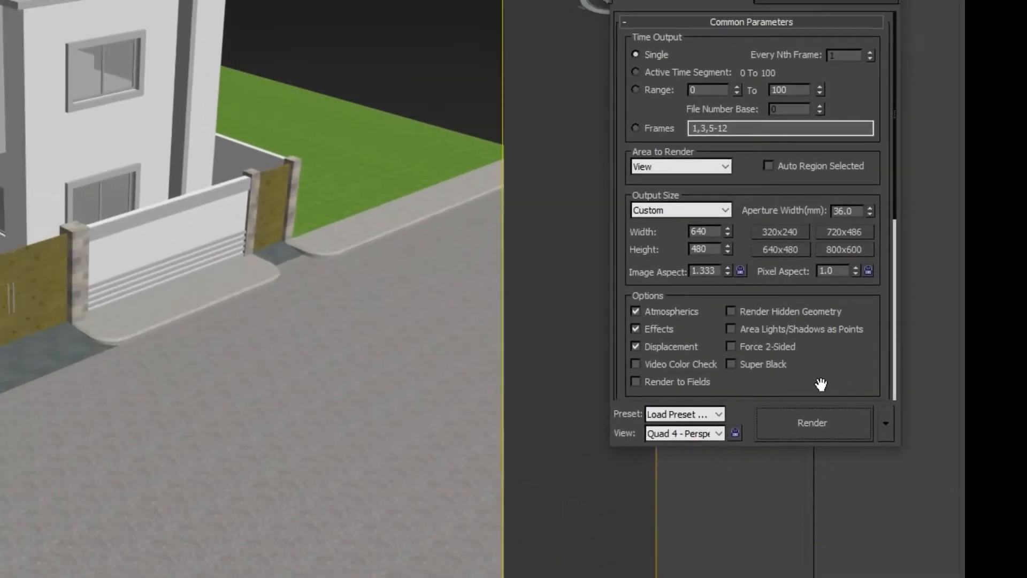
{"action": "left_click", "coordinate": [582, 444]}
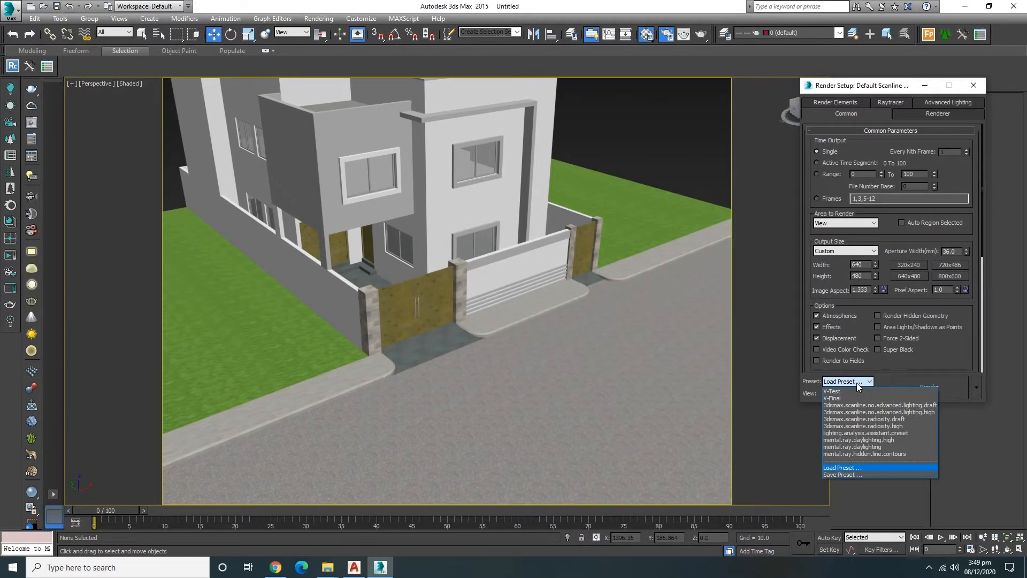
{"action": "left_click", "coordinate": [849, 468]}
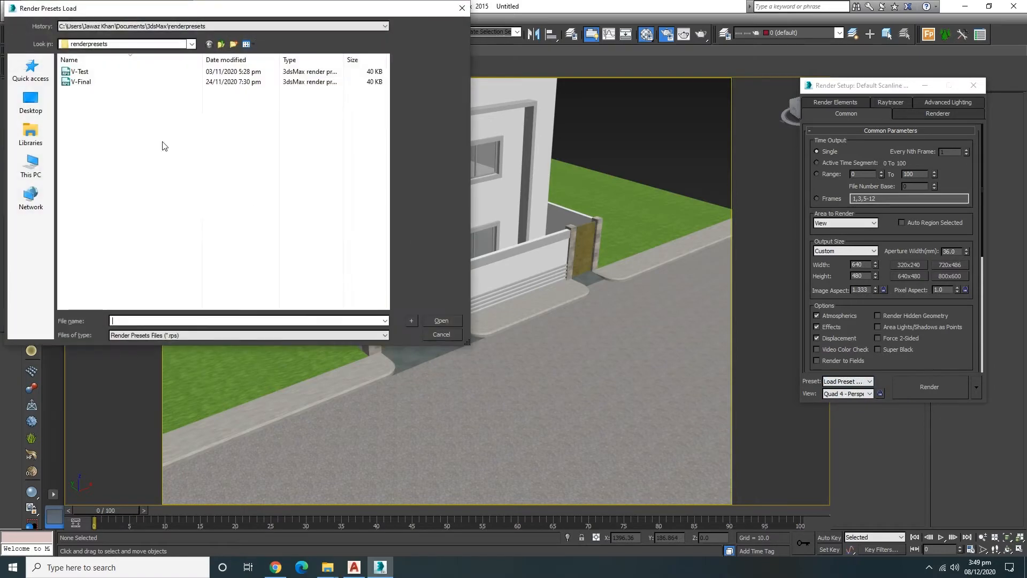
{"action": "double_click", "coordinate": [81, 71]}
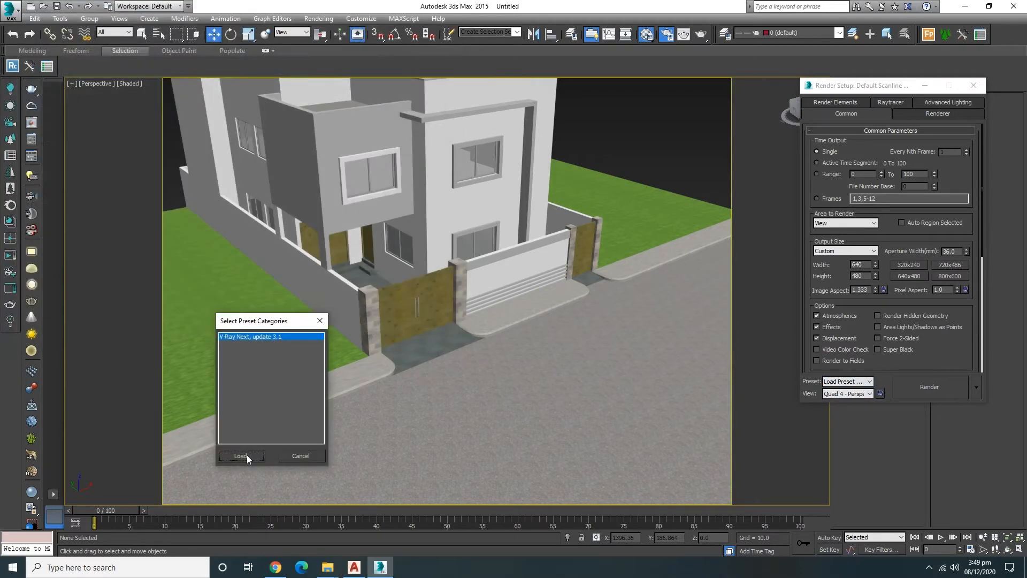
{"action": "left_click", "coordinate": [241, 455]}
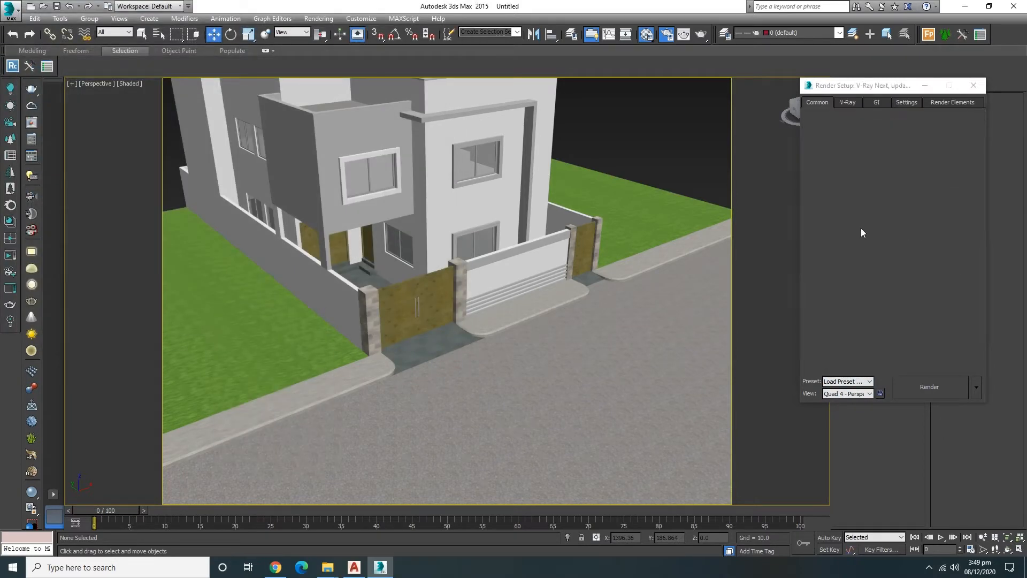
{"action": "left_click", "coordinate": [974, 85]}
Step: Change the road's Concrete Aggregate Smoke material from Standard to VRayMtl
{"action": "key", "text": "m"}
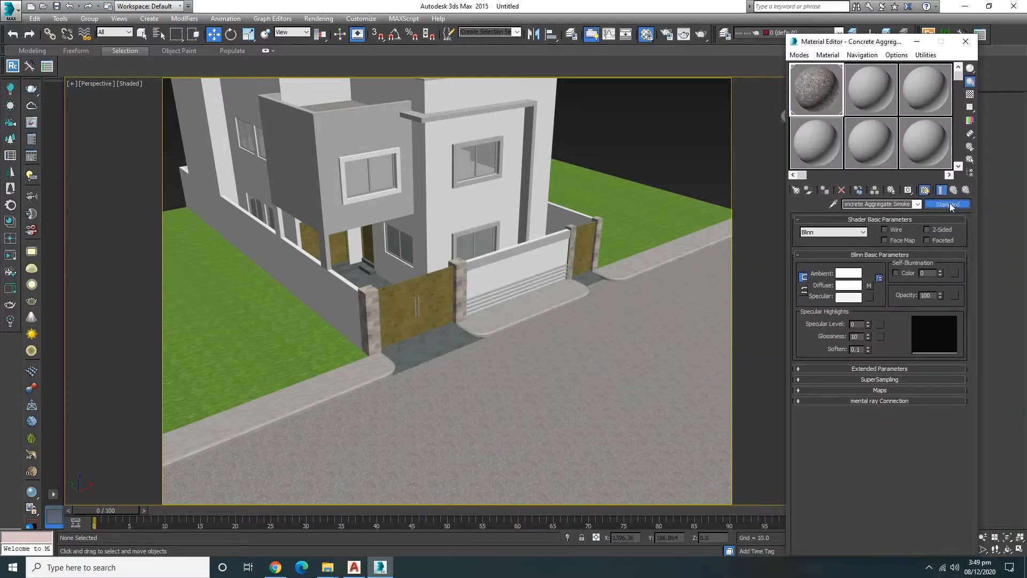
{"action": "left_click", "coordinate": [948, 204]}
{"action": "left_click", "coordinate": [411, 281]}
{"action": "scroll", "coordinate": [422, 321], "scroll_direction": "down", "scroll_amount": 3}
{"action": "left_click", "coordinate": [427, 344]}
{"action": "double_click", "coordinate": [425, 347]}
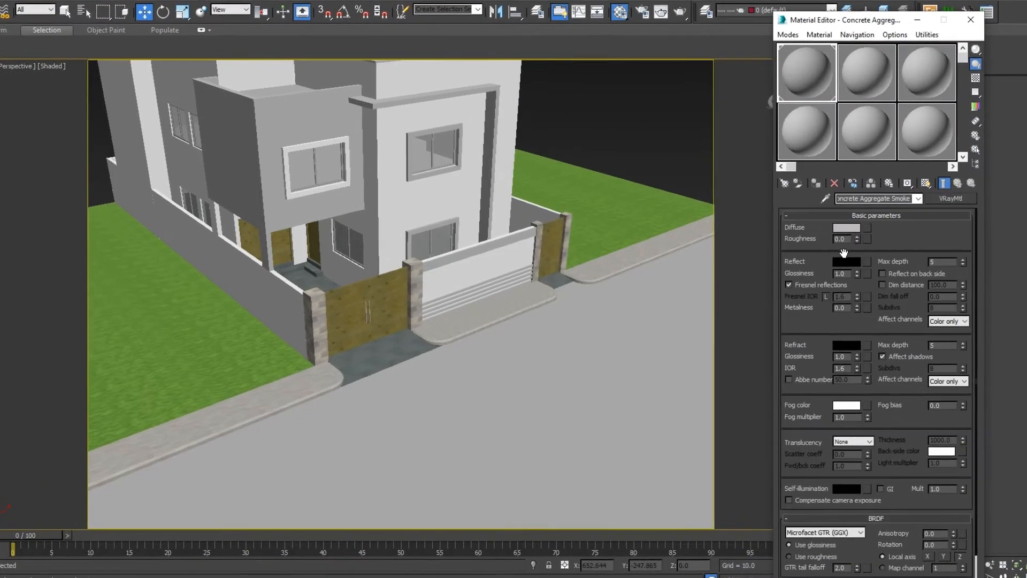
Step: Load the 2b1565c32723abe86fafe59dea7b278e--asphalt-texture-tekstur image from the Raods folder as the road's diffuse bitmap and show it in the viewport
{"action": "left_click", "coordinate": [870, 230]}
{"action": "scroll", "coordinate": [335, 206], "scroll_direction": "up", "scroll_amount": 6}
{"action": "double_click", "coordinate": [338, 144]}
{"action": "left_click", "coordinate": [1, 150]}
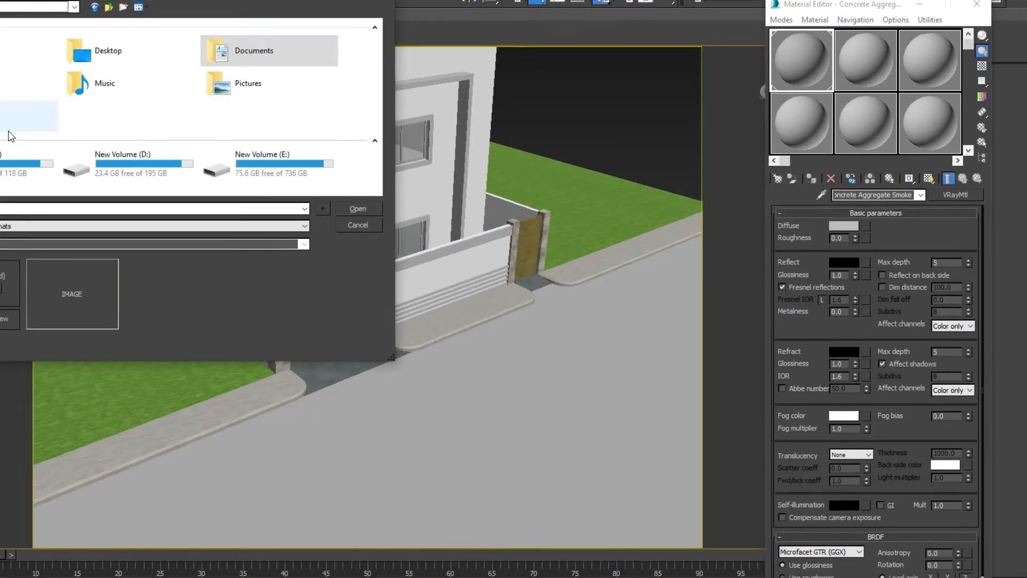
{"action": "double_click", "coordinate": [240, 165]}
{"action": "double_click", "coordinate": [24, 79]}
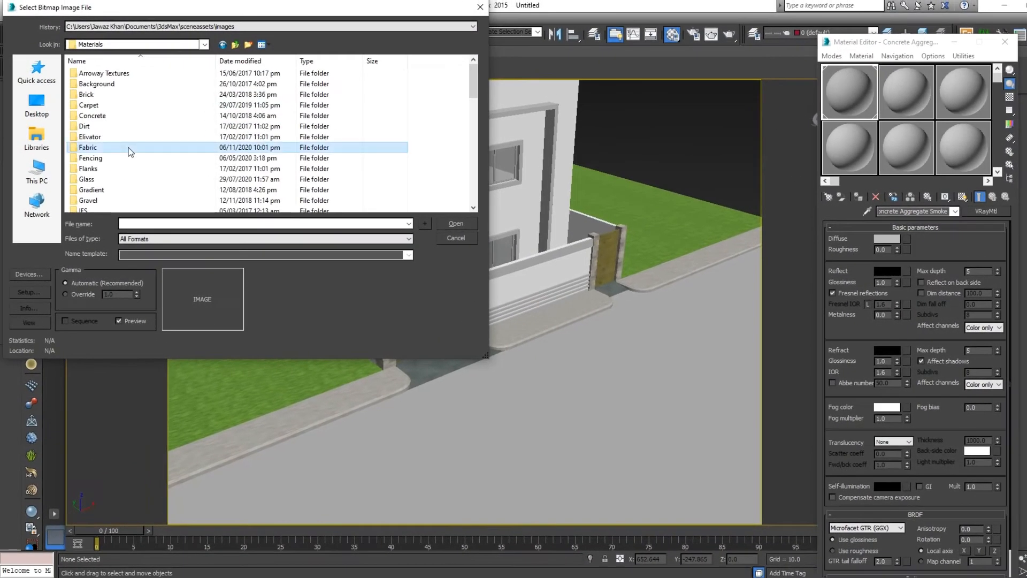
{"action": "scroll", "coordinate": [155, 151], "scroll_direction": "down", "scroll_amount": 10}
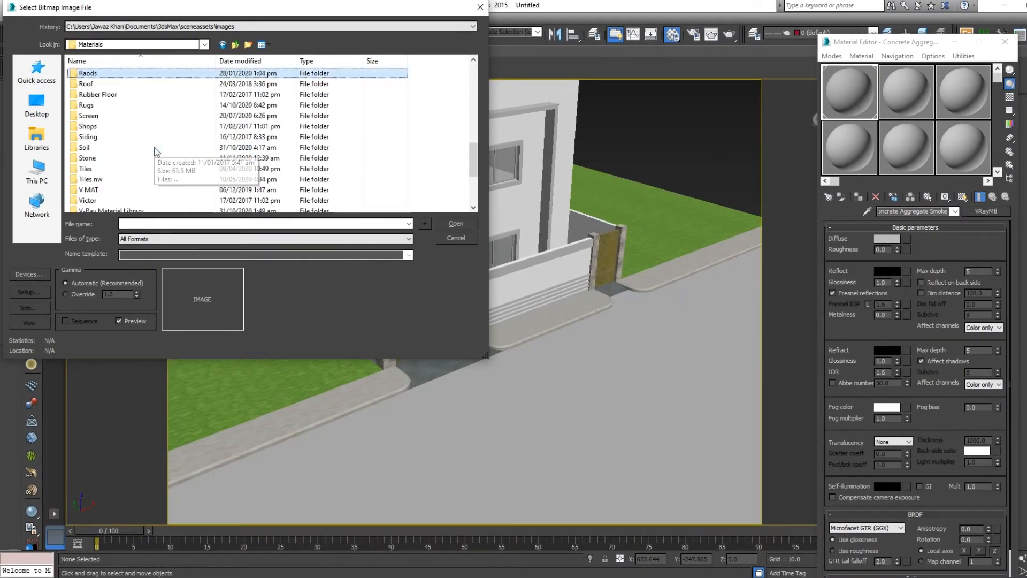
{"action": "double_click", "coordinate": [161, 97]}
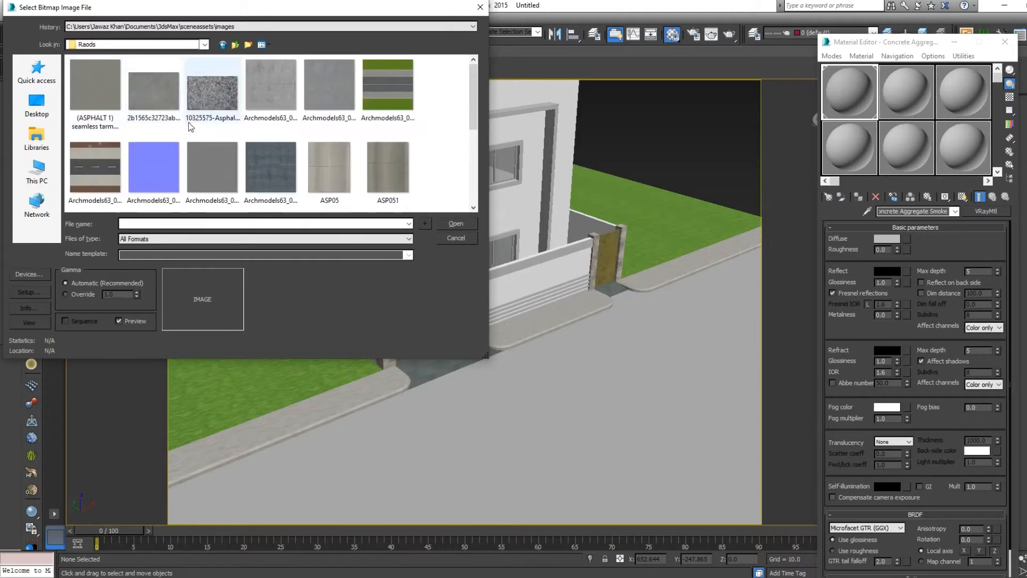
{"action": "double_click", "coordinate": [148, 104]}
{"action": "left_click", "coordinate": [962, 197]}
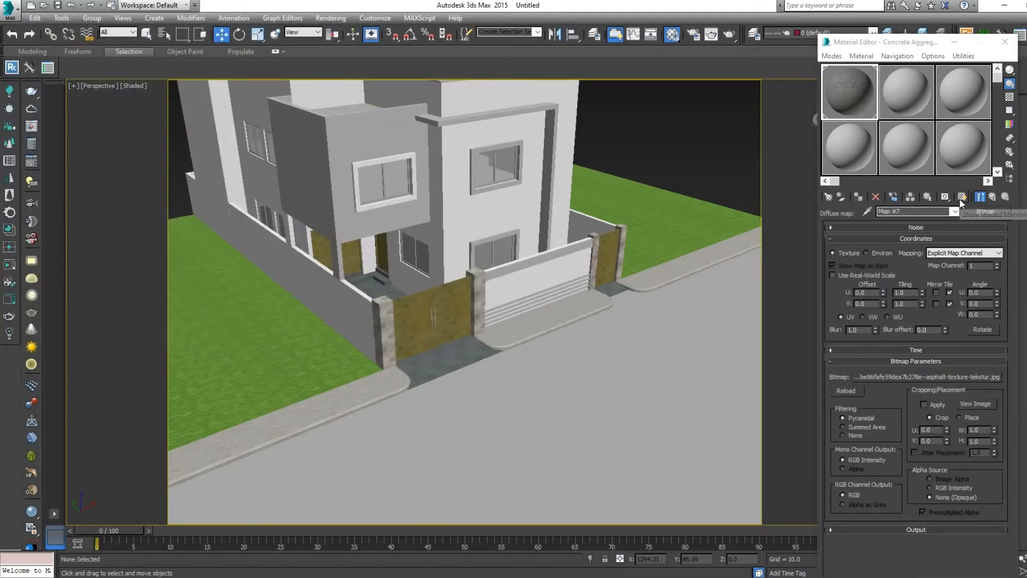
Step: Set the asphalt map's U and V tiling to 0.5, check it through the camera and return to the parent material
{"action": "scroll", "coordinate": [535, 358], "scroll_direction": "up", "scroll_amount": 4}
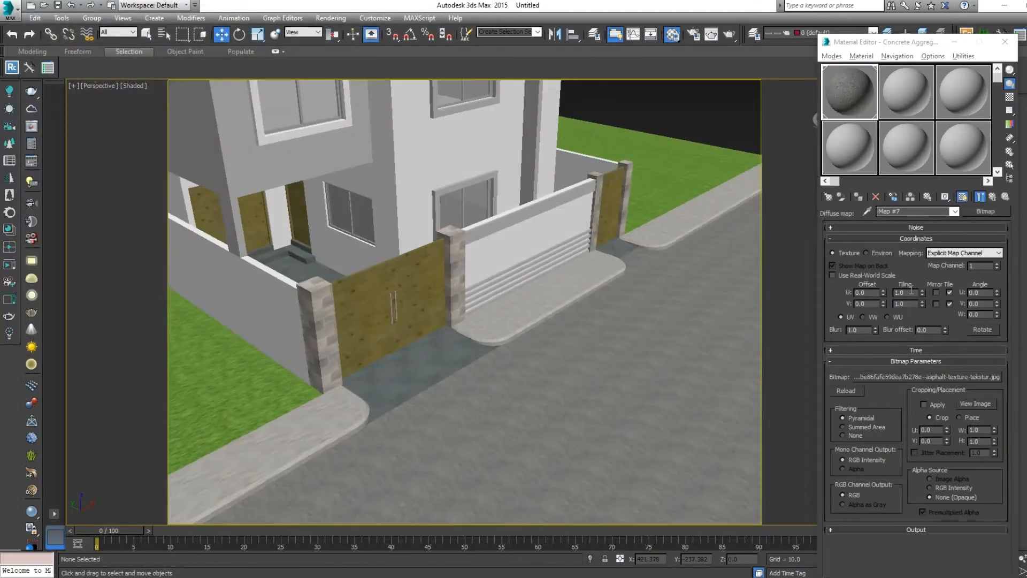
{"action": "double_click", "coordinate": [904, 292]}
{"action": "type", "text": "0.5"}
{"action": "key", "text": "Return"}
{"action": "type", "text": ".5"}
{"action": "key", "text": "Return"}
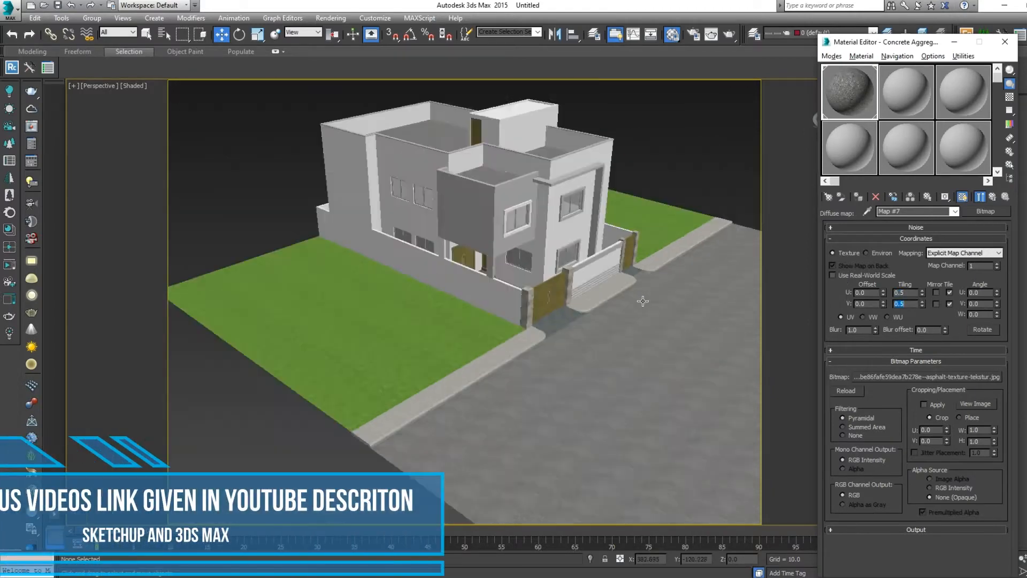
{"action": "key", "text": "c"}
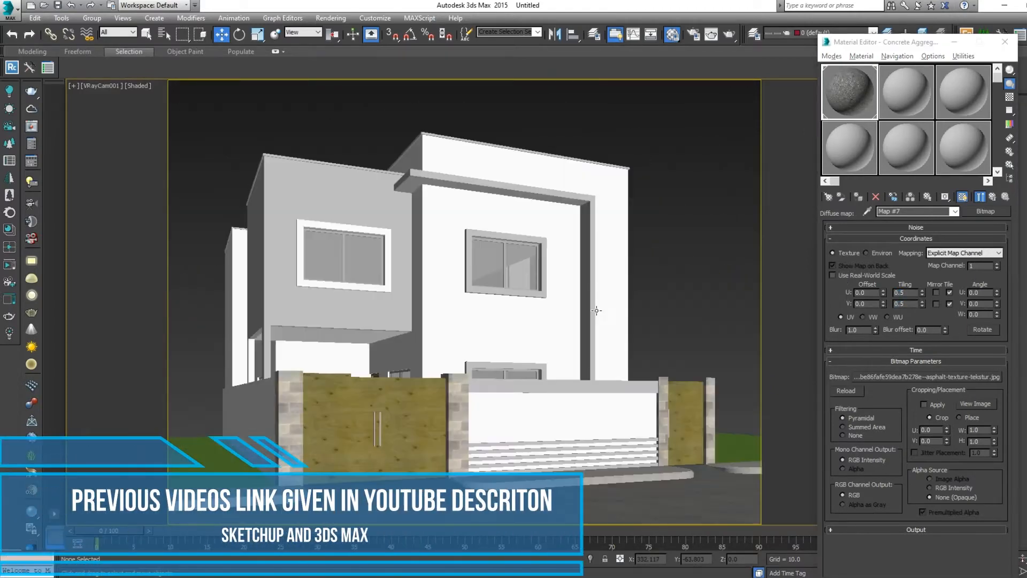
{"action": "left_click", "coordinate": [992, 197]}
Step: Return to a Perspective view of the gate and sidewalk with safe frames turned off
{"action": "key", "text": "p"}
{"action": "middle_click_drag", "start_coordinate": [470, 365], "coordinate": [545, 333], "text": "alt"}
{"action": "scroll", "coordinate": [449, 376], "scroll_direction": "down", "scroll_amount": 3}
{"action": "key", "text": "shift+f"}
{"action": "scroll", "coordinate": [507, 412], "scroll_direction": "up", "scroll_amount": 3}
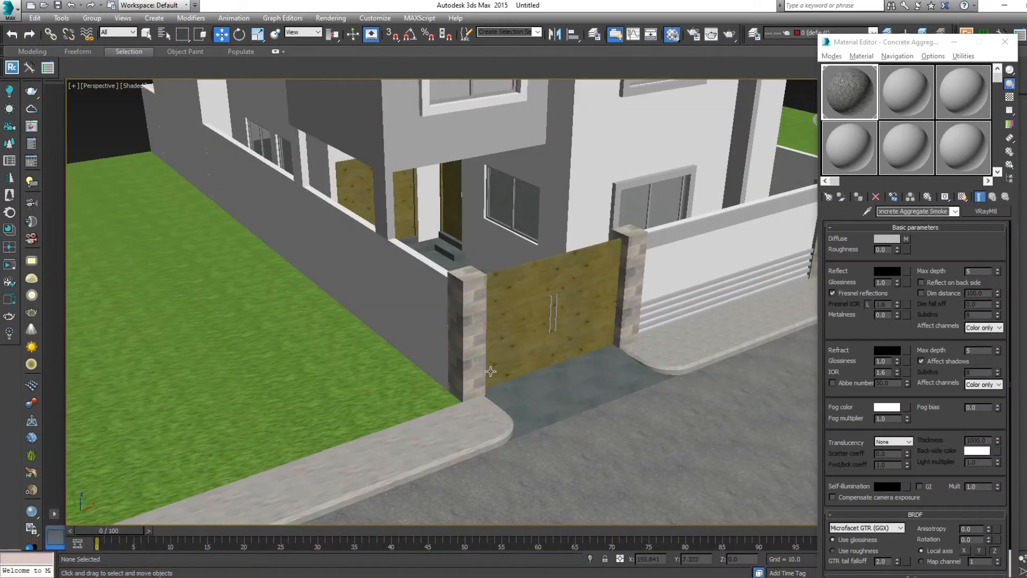
Step: Sample the sidewalk's Tile Travertine 2 inch material into the second slot and change its type to VRayMtl
{"action": "left_click", "coordinate": [910, 107]}
{"action": "left_click", "coordinate": [867, 212]}
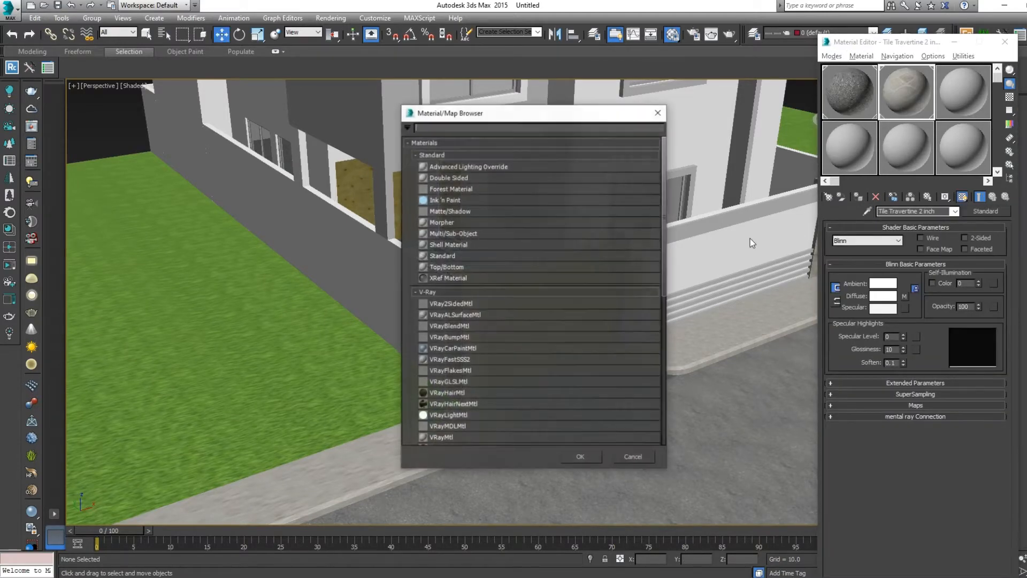
{"action": "scroll", "coordinate": [468, 420], "scroll_direction": "down", "scroll_amount": 8}
{"action": "double_click", "coordinate": [464, 399]}
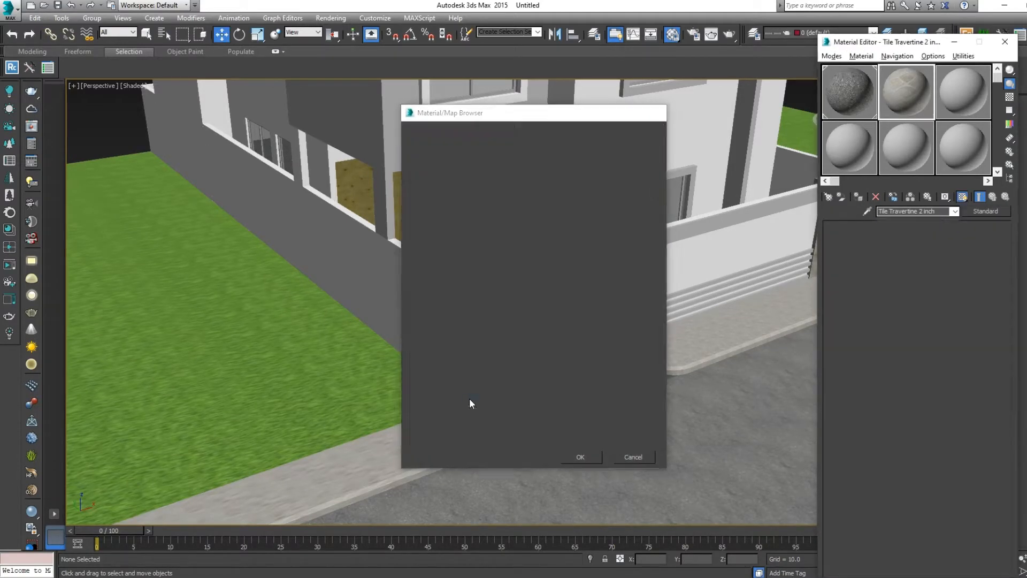
Step: Load Flooring Conc R.jpg from the Concrete folder as the sidewalk material's diffuse bitmap and show it in the viewport
{"action": "left_click", "coordinate": [907, 238]}
{"action": "scroll", "coordinate": [551, 190], "scroll_direction": "up", "scroll_amount": 5}
{"action": "double_click", "coordinate": [454, 166]}
{"action": "left_click", "coordinate": [439, 147]}
{"action": "key", "text": "BackSpace"}
{"action": "left_click", "coordinate": [140, 114]}
{"action": "key", "text": "c"}
{"action": "double_click", "coordinate": [105, 85]}
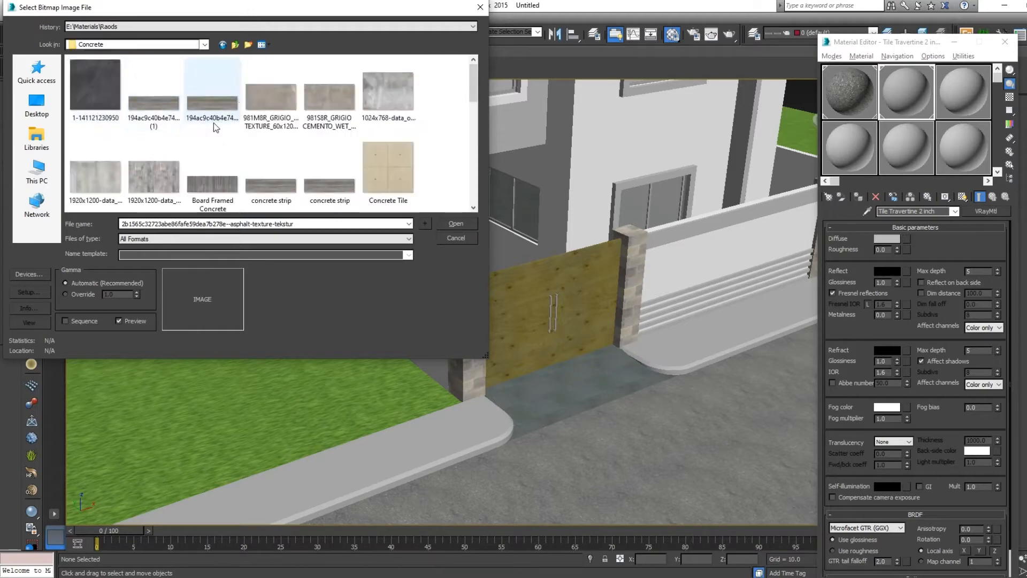
{"action": "scroll", "coordinate": [214, 123], "scroll_direction": "down", "scroll_amount": 3}
{"action": "scroll", "coordinate": [251, 182], "scroll_direction": "down", "scroll_amount": 2}
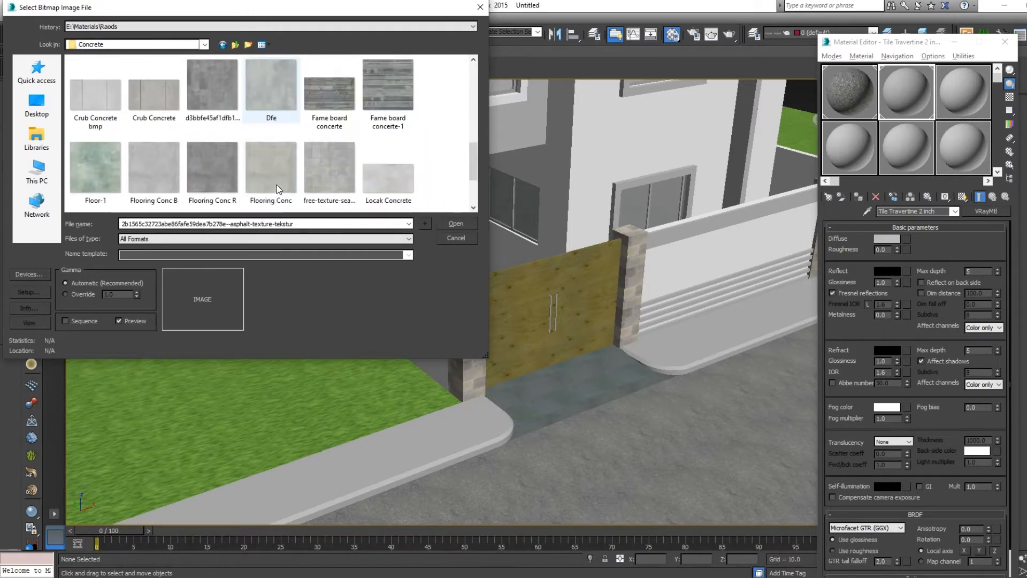
{"action": "double_click", "coordinate": [218, 182]}
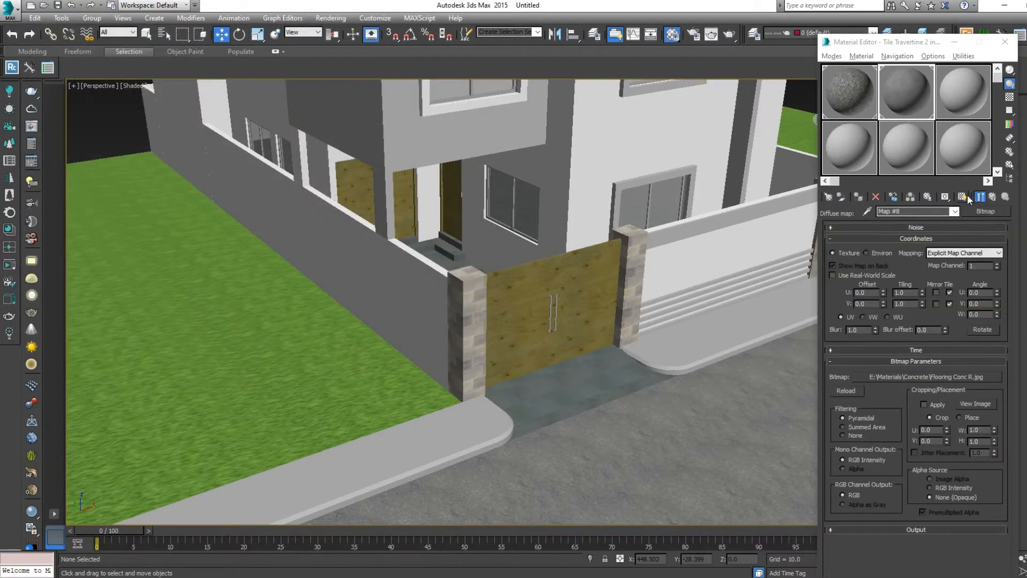
{"action": "left_click", "coordinate": [963, 197]}
Step: Apply a UVW Map modifier to the road, the sidewalk and the lawn beside the main gate together
{"action": "scroll", "coordinate": [614, 401], "scroll_direction": "down", "scroll_amount": 10}
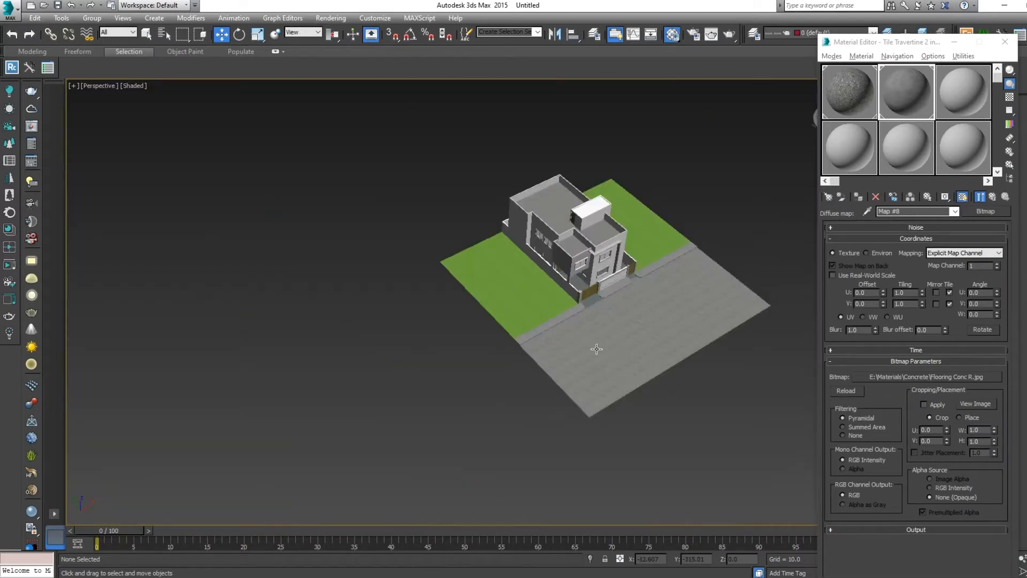
{"action": "scroll", "coordinate": [515, 282], "scroll_direction": "up", "scroll_amount": 4}
{"action": "left_click", "coordinate": [515, 282]}
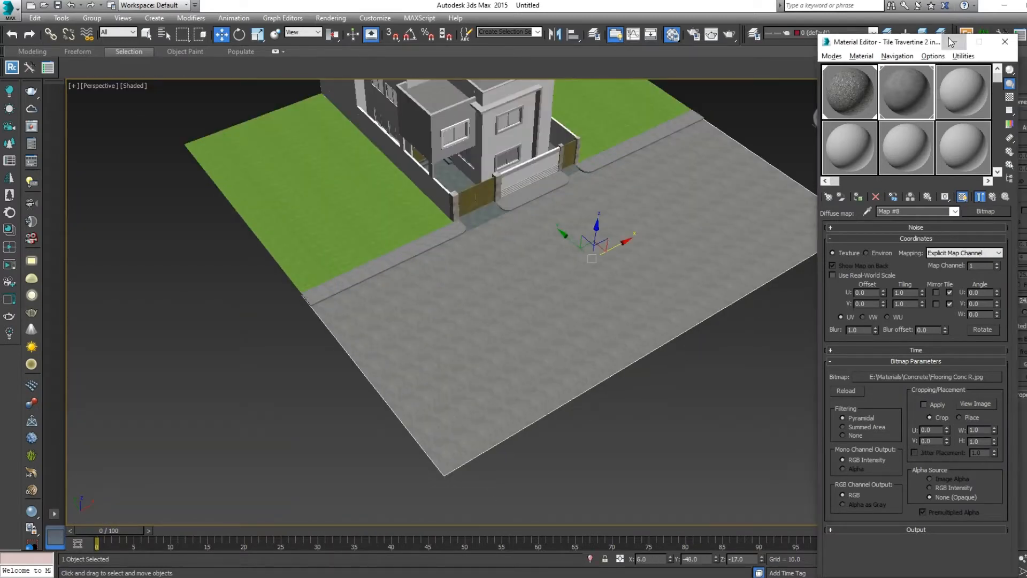
{"action": "key", "text": "m"}
{"action": "left_click", "coordinate": [499, 211], "text": "ctrl"}
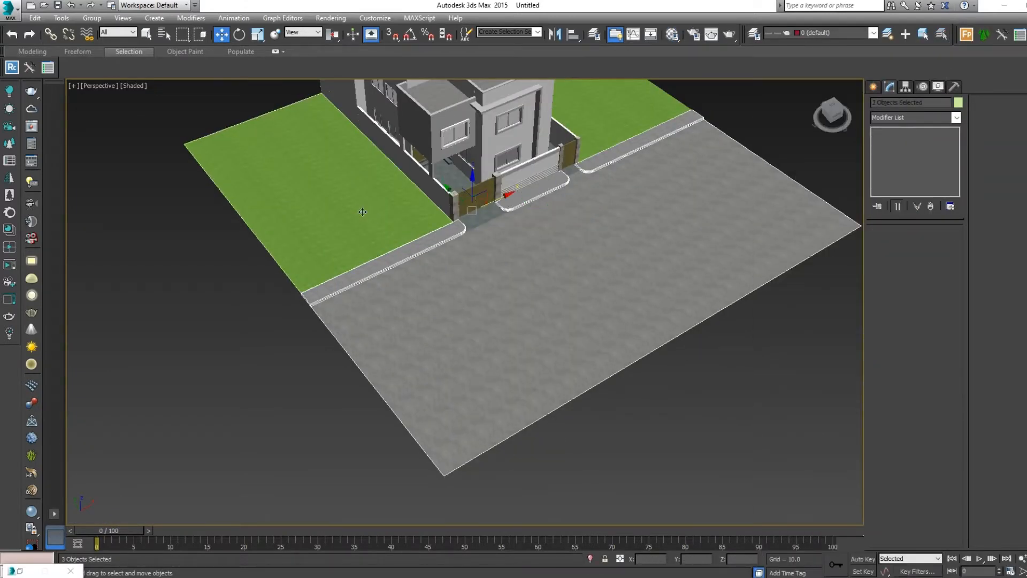
{"action": "left_click", "coordinate": [916, 117]}
{"action": "scroll", "coordinate": [911, 331], "scroll_direction": "down", "scroll_amount": 12}
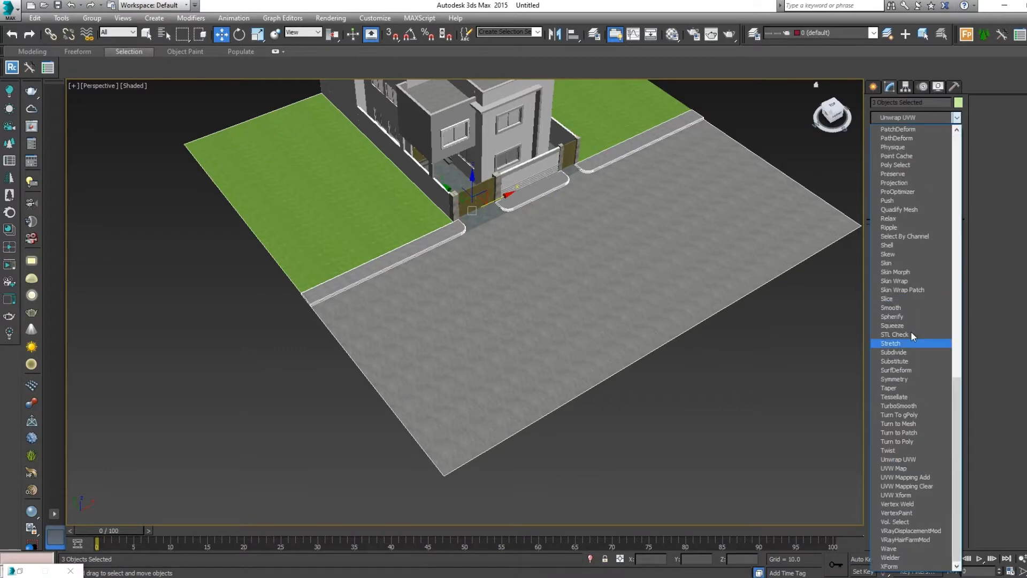
{"action": "left_click", "coordinate": [914, 464]}
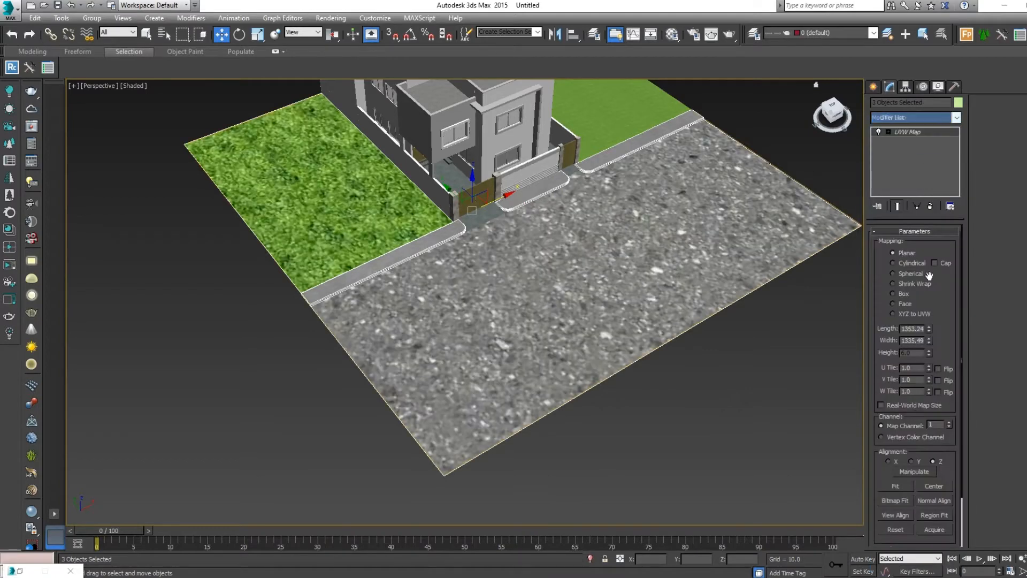
Step: Set the shared UVW Map's mapping type to Box and deselect the surfaces
{"action": "left_click", "coordinate": [898, 263]}
{"action": "left_click", "coordinate": [896, 273]}
{"action": "left_click", "coordinate": [898, 284]}
{"action": "left_click", "coordinate": [902, 294]}
{"action": "left_click", "coordinate": [786, 384]}
{"action": "scroll", "coordinate": [532, 206], "scroll_direction": "up", "scroll_amount": 2}
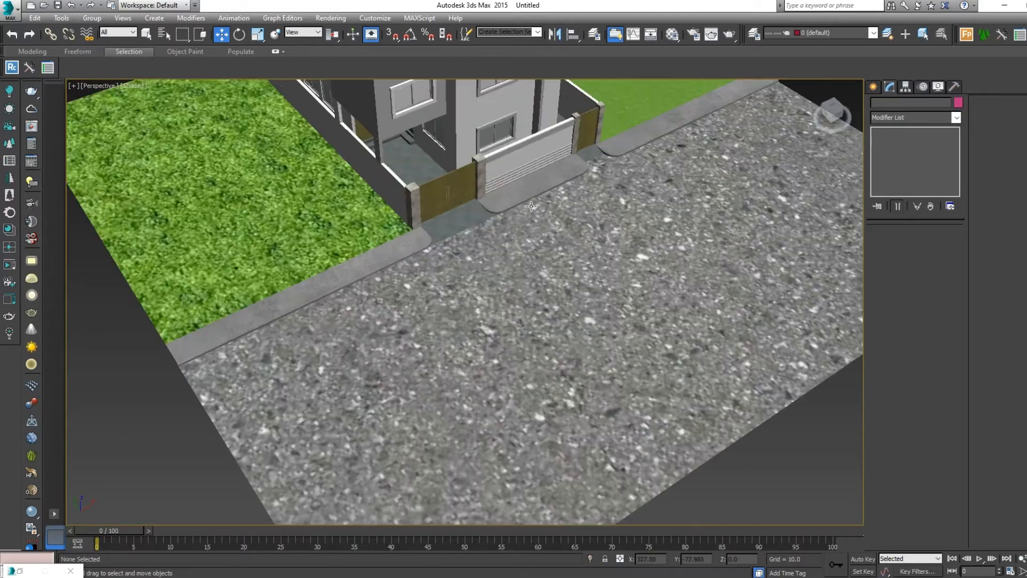
{"action": "middle_click_drag", "start_coordinate": [529, 214], "coordinate": [518, 275]}
Step: Set the U and V tiling of the road material's asphalt map to 5
{"action": "key", "text": "m"}
{"action": "scroll", "coordinate": [445, 302], "scroll_direction": "up", "scroll_amount": 4}
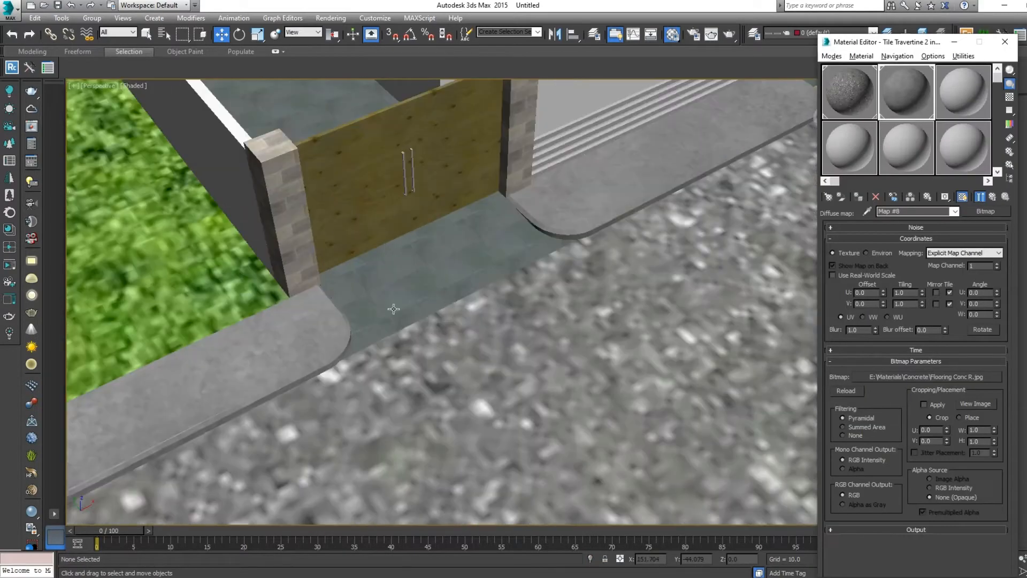
{"action": "scroll", "coordinate": [393, 310], "scroll_direction": "up", "scroll_amount": 1}
{"action": "middle_click_drag", "start_coordinate": [369, 316], "coordinate": [437, 247]}
{"action": "scroll", "coordinate": [437, 302], "scroll_direction": "down", "scroll_amount": 6}
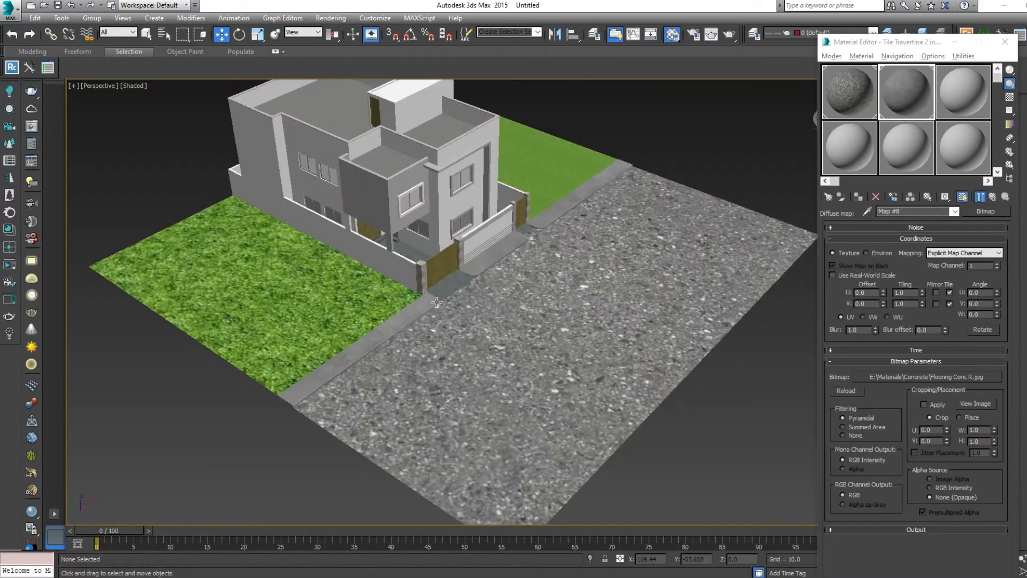
{"action": "left_click", "coordinate": [838, 92]}
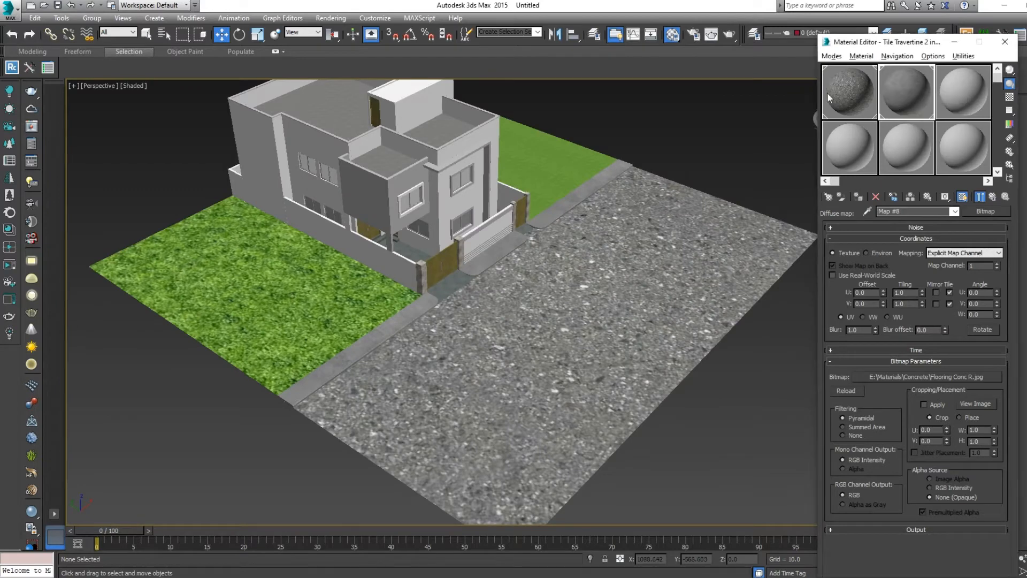
{"action": "left_click", "coordinate": [907, 239]}
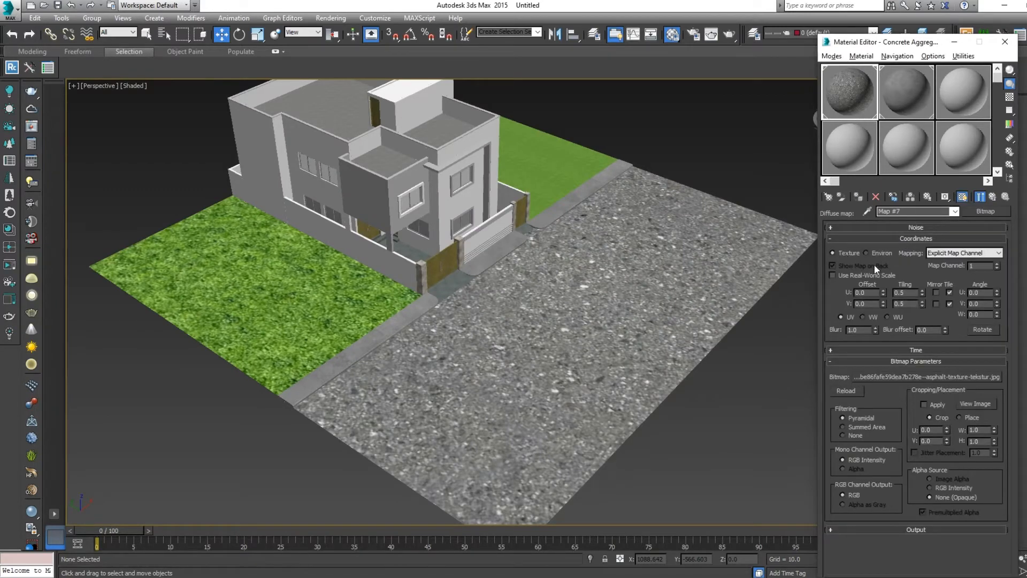
{"action": "type", "text": "5"}
{"action": "key", "text": "Tab"}
{"action": "type", "text": "5"}
{"action": "key", "text": "Return"}
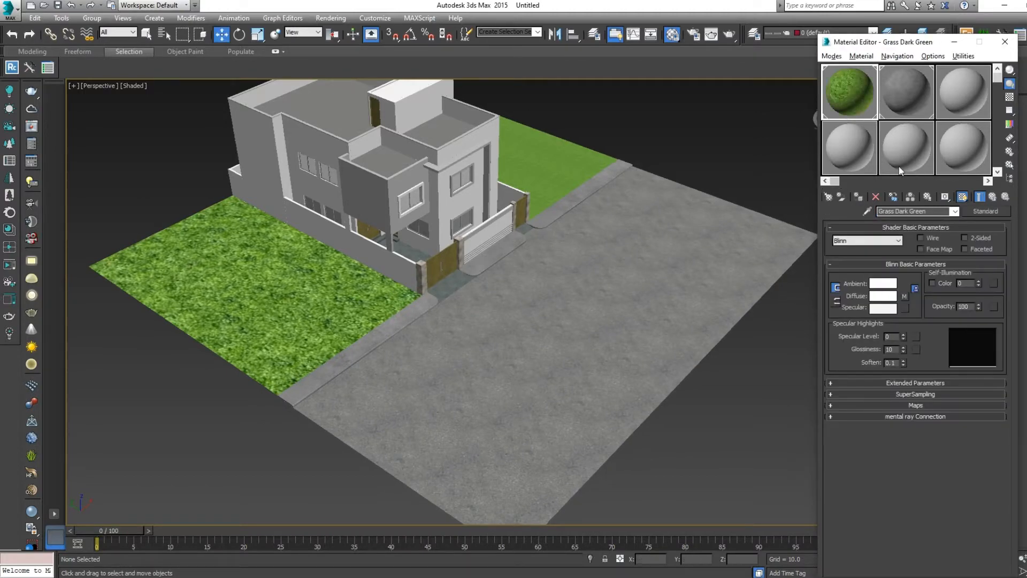
Step: Change the Grass Dark Green material to VRayMtl and assign a Bitmap map to its diffuse
{"action": "left_click", "coordinate": [985, 211]}
{"action": "double_click", "coordinate": [465, 371]}
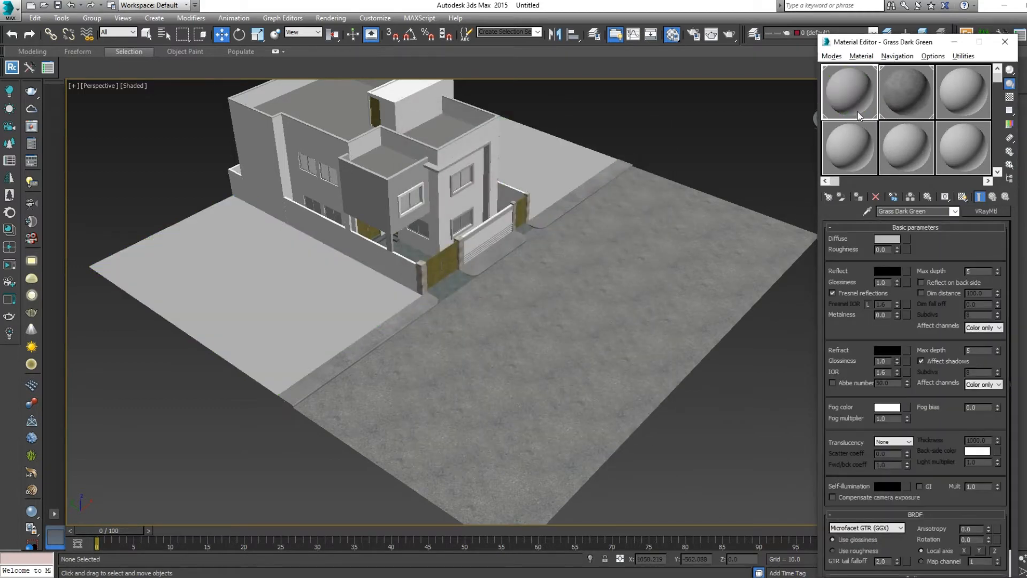
{"action": "left_click", "coordinate": [905, 238]}
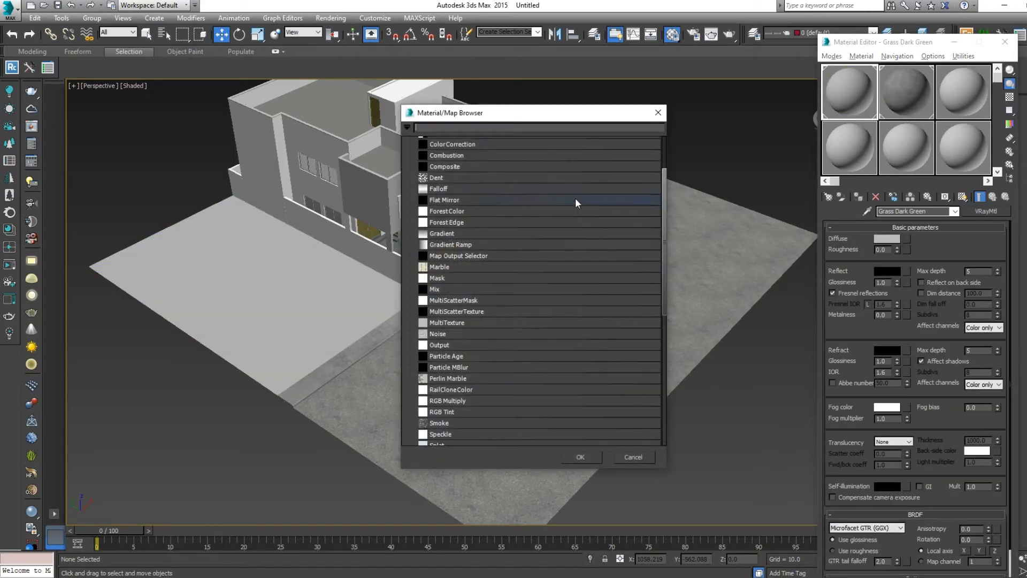
{"action": "scroll", "coordinate": [449, 169], "scroll_direction": "up", "scroll_amount": 5}
{"action": "double_click", "coordinate": [445, 156]}
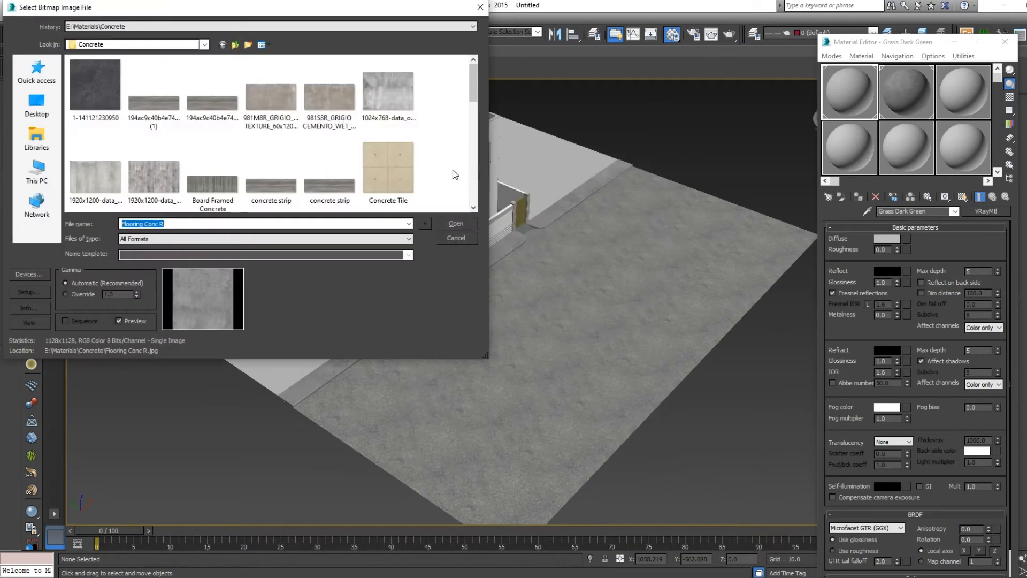
Step: Load Archexteriors3_05_grass_color.jpg from the Materials\Soil folder as the grass bitmap and show it in the viewport
{"action": "scroll", "coordinate": [262, 161], "scroll_direction": "down", "scroll_amount": 3}
{"action": "key", "text": "BackSpace"}
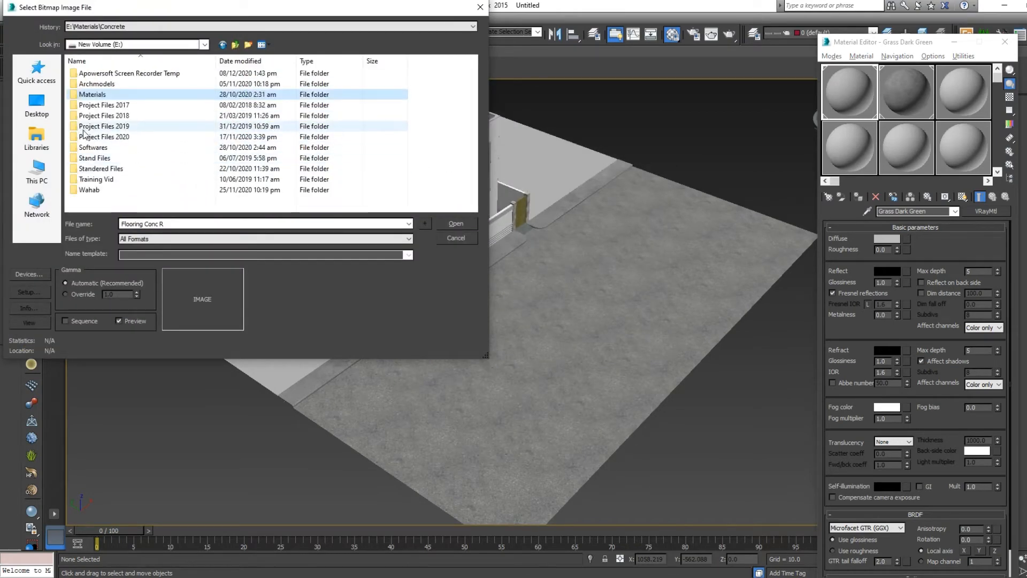
{"action": "double_click", "coordinate": [94, 96]}
{"action": "key", "text": "r"}
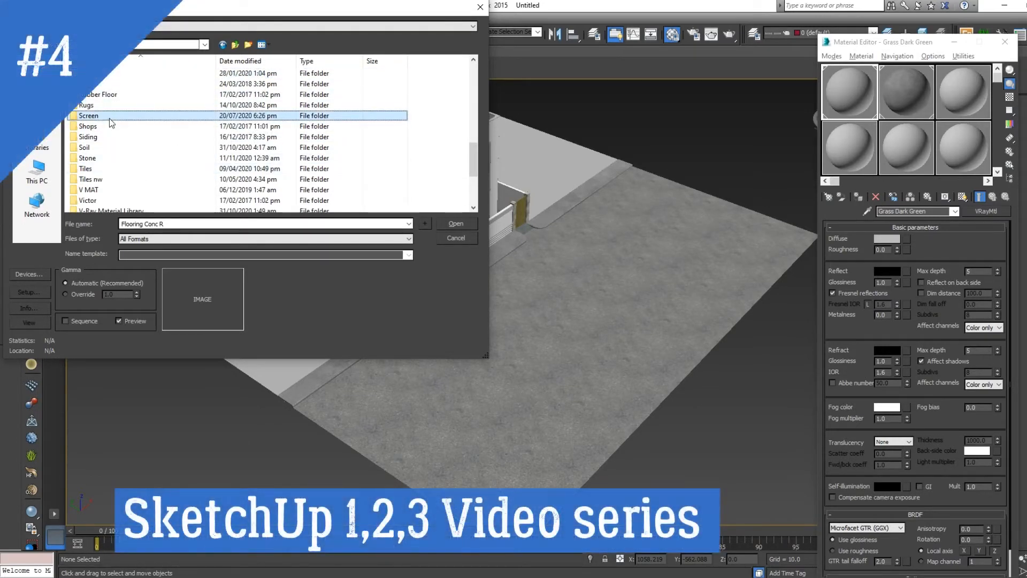
{"action": "scroll", "coordinate": [108, 129], "scroll_direction": "up", "scroll_amount": 4}
{"action": "scroll", "coordinate": [107, 131], "scroll_direction": "down", "scroll_amount": 2}
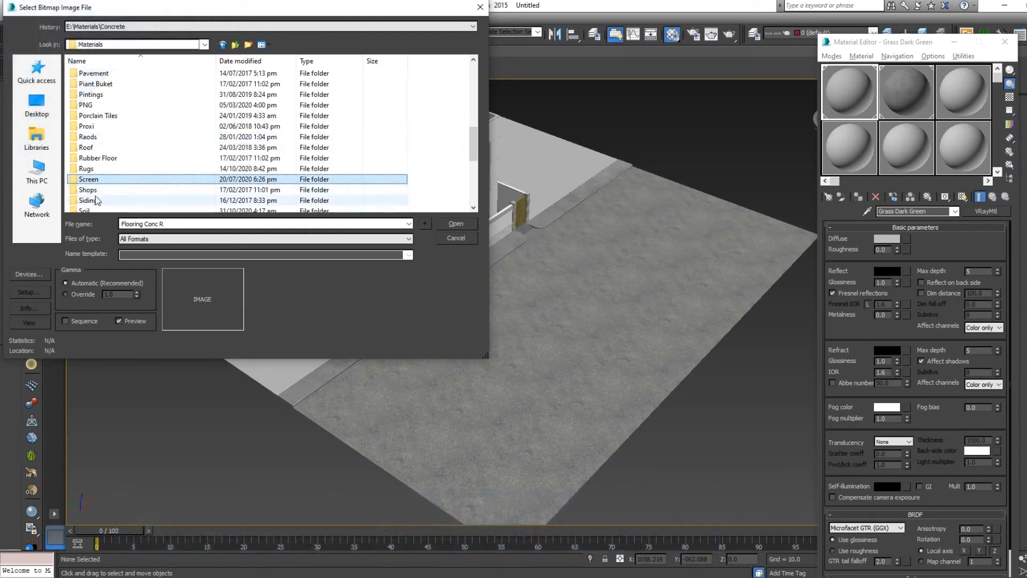
{"action": "double_click", "coordinate": [87, 212]}
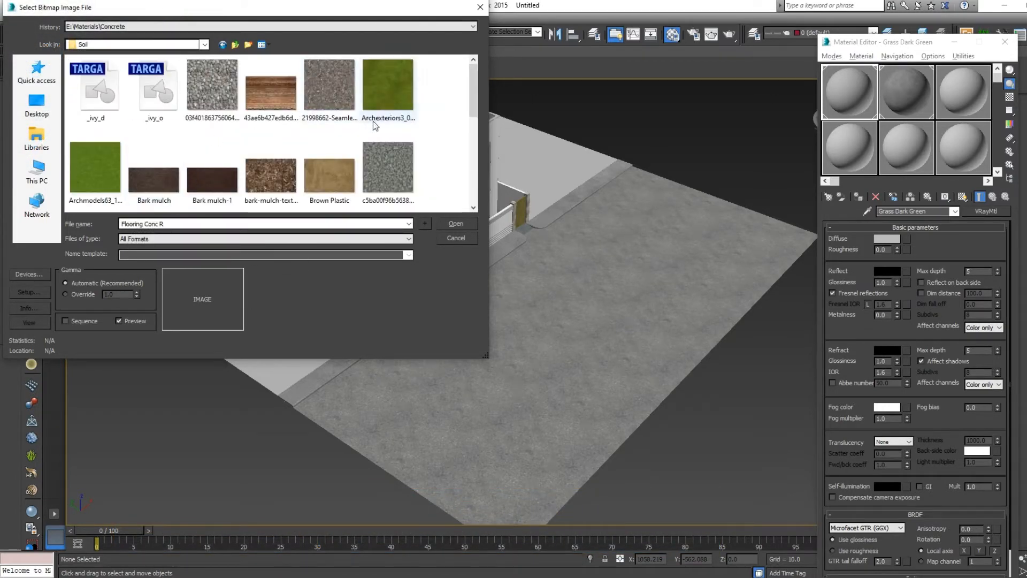
{"action": "double_click", "coordinate": [388, 102]}
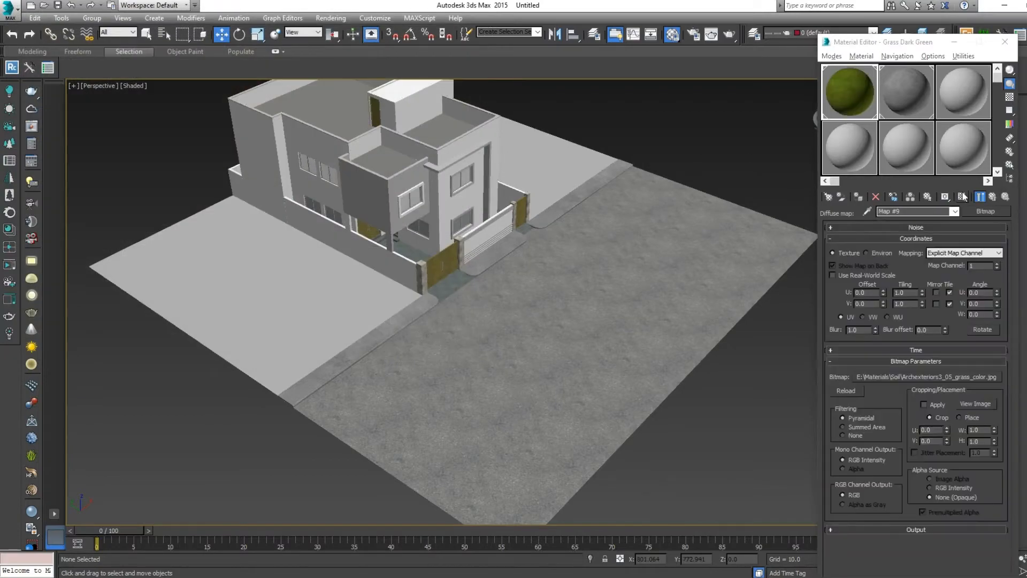
{"action": "left_click", "coordinate": [963, 197]}
Step: Set the grass map's U and V tiling to 3
{"action": "scroll", "coordinate": [601, 265], "scroll_direction": "up", "scroll_amount": 10}
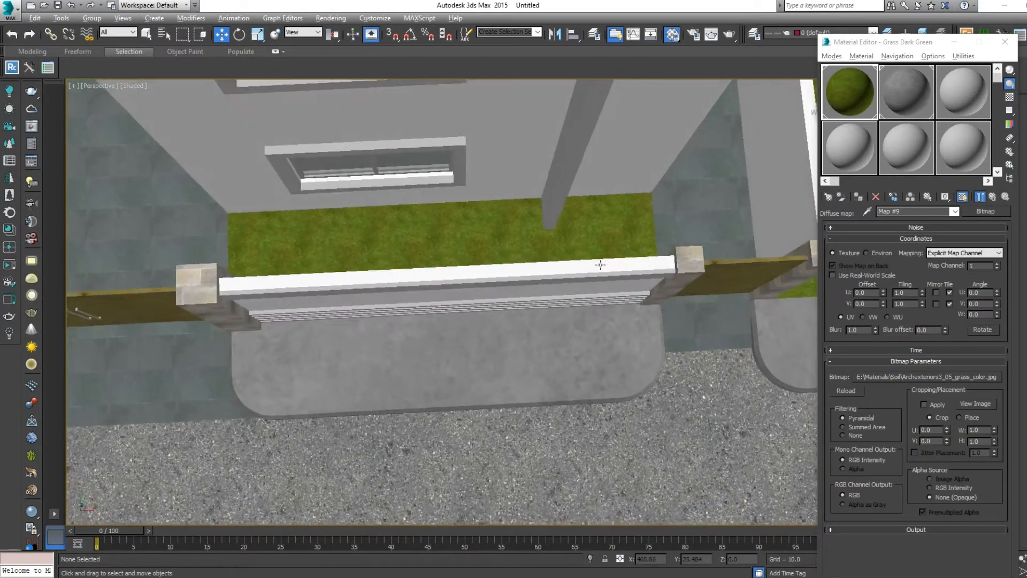
{"action": "middle_click_drag", "start_coordinate": [601, 264], "coordinate": [610, 267], "text": "alt"}
{"action": "left_click", "coordinate": [977, 198]}
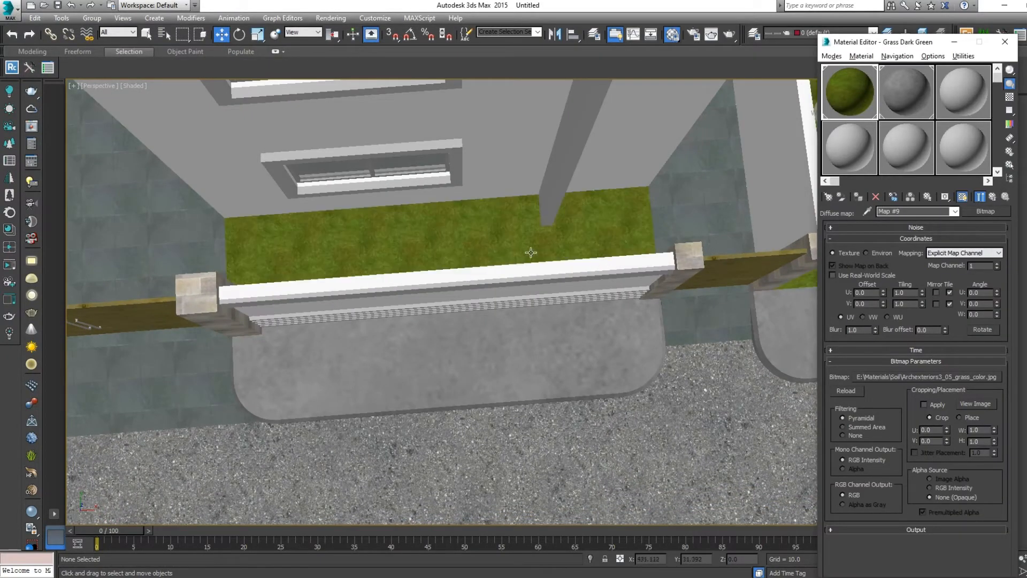
{"action": "scroll", "coordinate": [531, 253], "scroll_direction": "down", "scroll_amount": 10}
{"action": "double_click", "coordinate": [915, 292]}
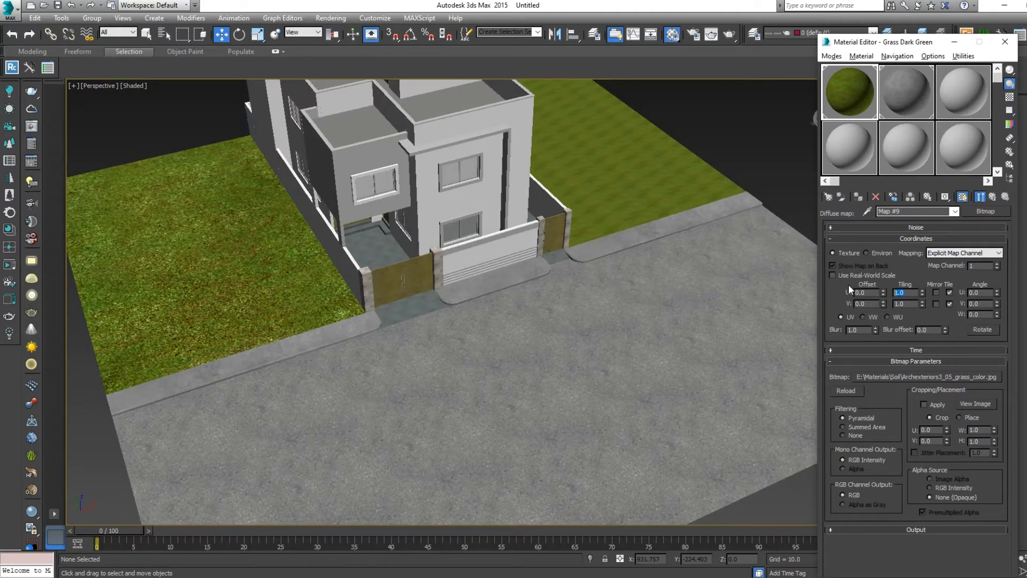
{"action": "type", "text": "3"}
{"action": "key", "text": "Return"}
{"action": "key", "text": "Tab"}
{"action": "type", "text": "3"}
{"action": "key", "text": "Return"}
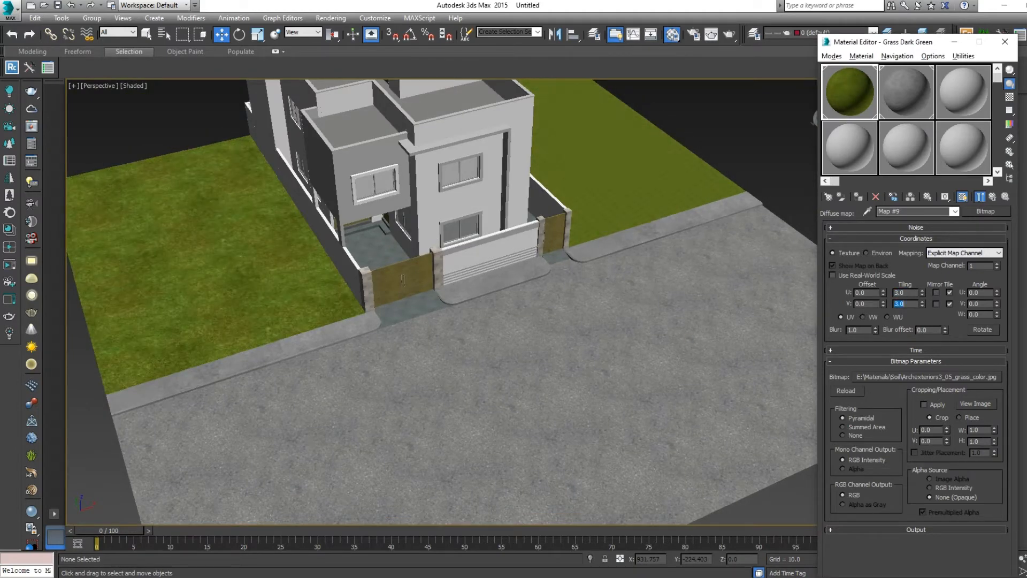
Step: Copy the sidewalk's Box-type UVW Map modifier onto the lawn on the far side of the house
{"action": "middle_click_drag", "start_coordinate": [490, 344], "coordinate": [568, 289], "text": "alt"}
{"action": "left_click", "coordinate": [596, 250]}
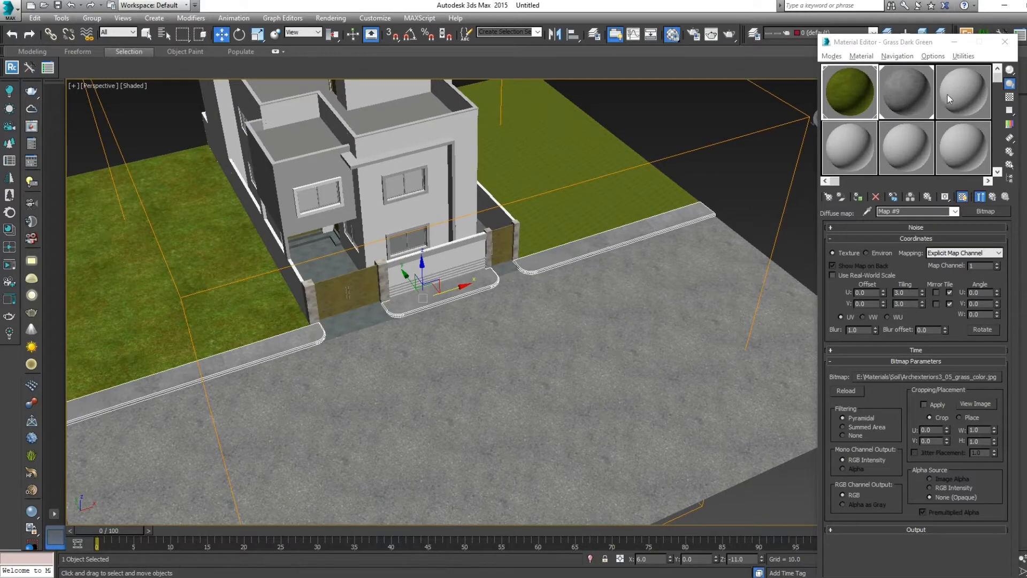
{"action": "left_click", "coordinate": [954, 42]}
{"action": "left_click_drag", "start_coordinate": [878, 136], "coordinate": [645, 166]}
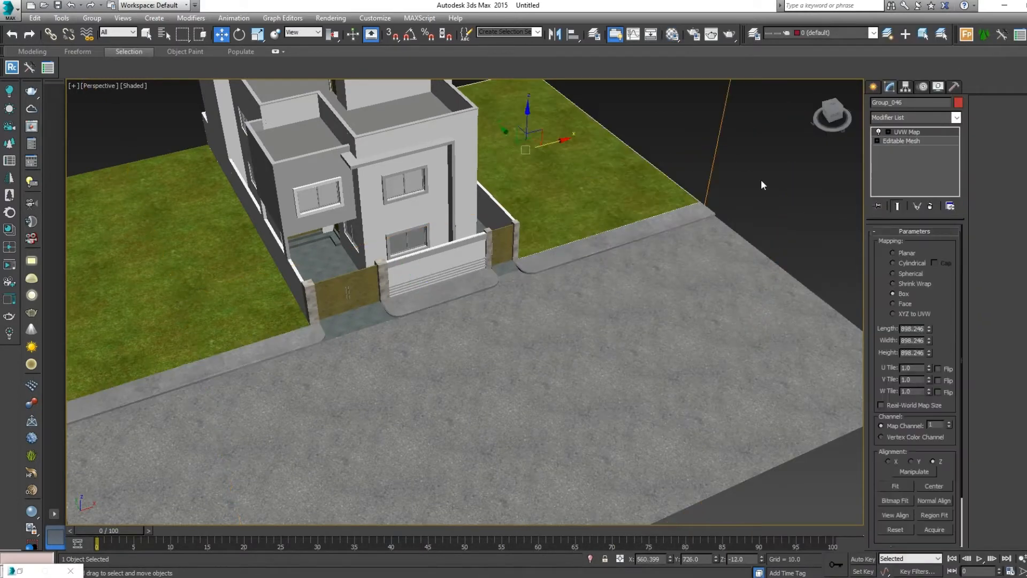
{"action": "left_click", "coordinate": [761, 180]}
Step: Check the textured surroundings through VRayCam001 with safe frames turned on
{"action": "middle_click_drag", "start_coordinate": [551, 168], "coordinate": [537, 238]}
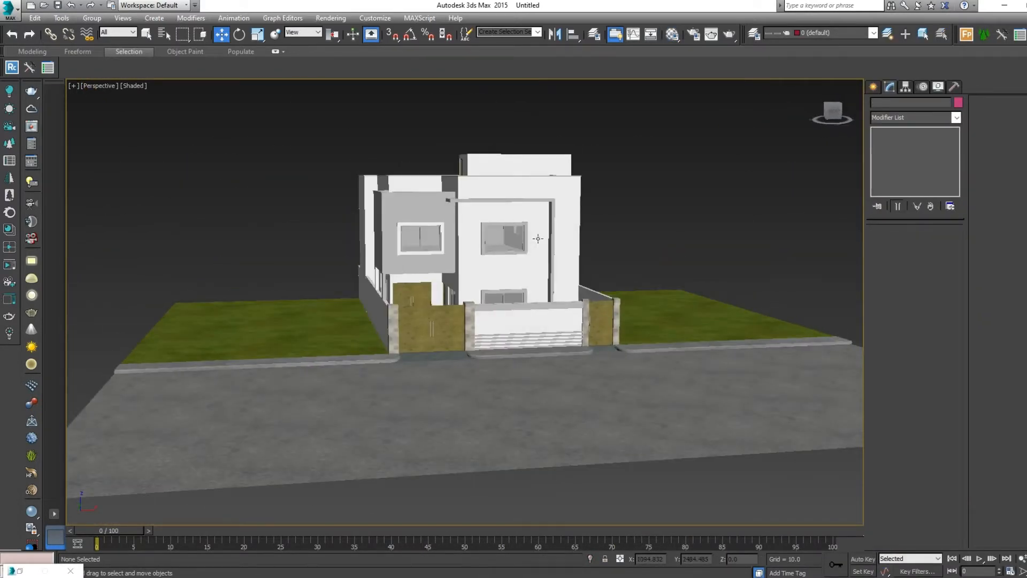
{"action": "key", "text": "c"}
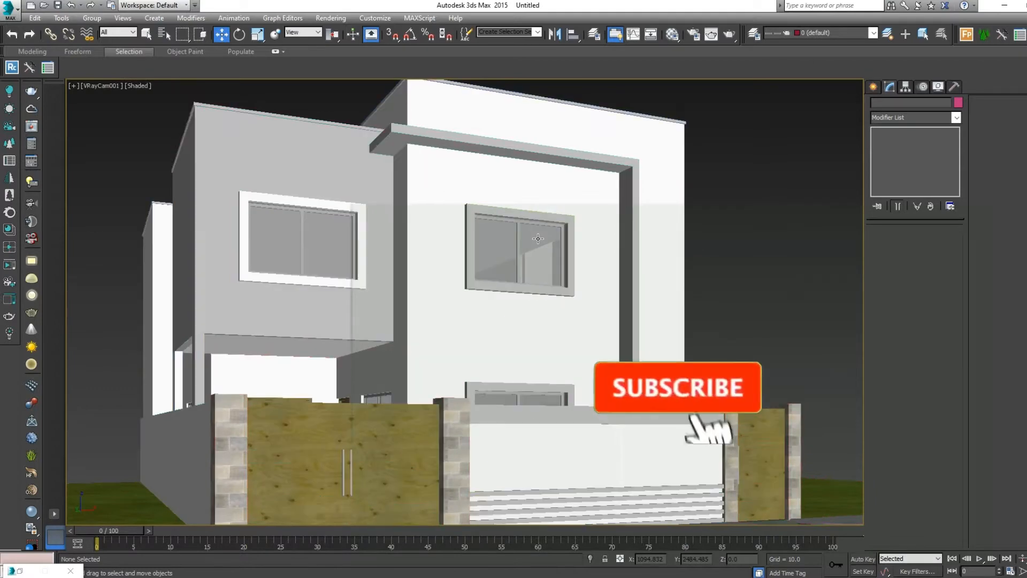
{"action": "key", "text": "shift+f"}
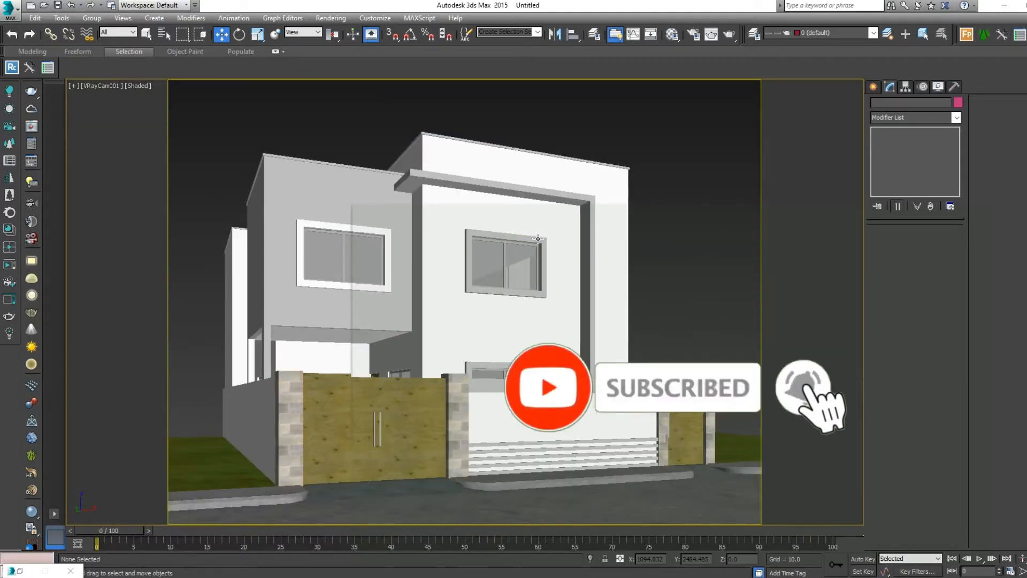
Step: Isolate the two boundary gates and the wooden entrance door in a Perspective view without safe frames
{"action": "key", "text": "p"}
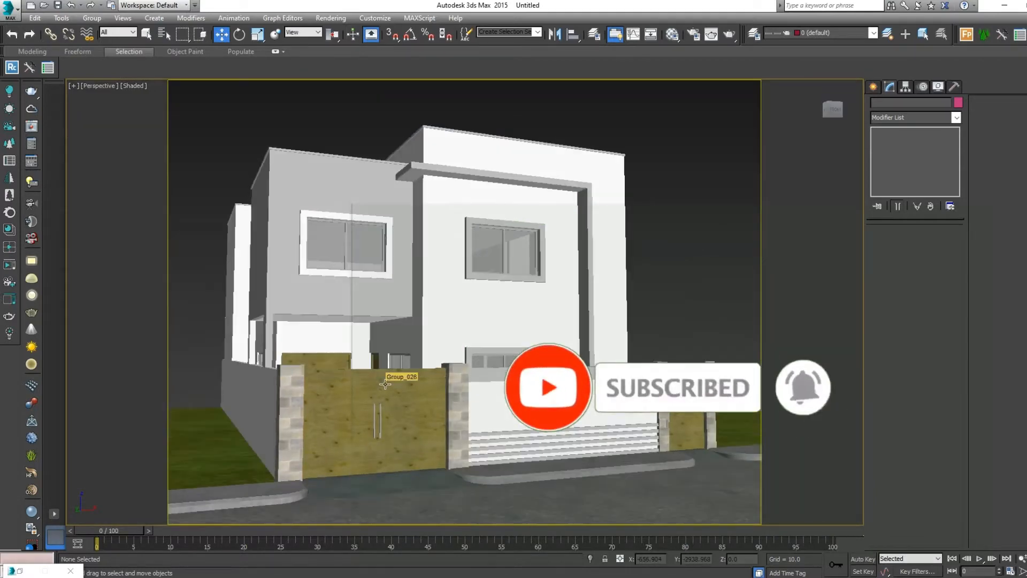
{"action": "key", "text": "shift+f"}
{"action": "middle_click_drag", "start_coordinate": [362, 424], "coordinate": [393, 305], "text": "alt"}
{"action": "left_click", "coordinate": [349, 317]}
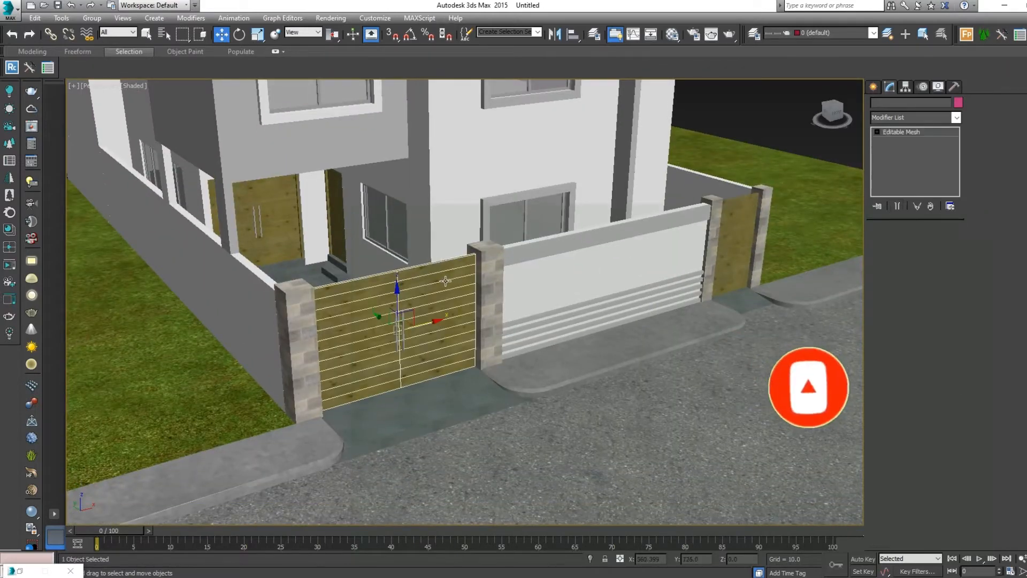
{"action": "left_click", "coordinate": [739, 212], "text": "ctrl"}
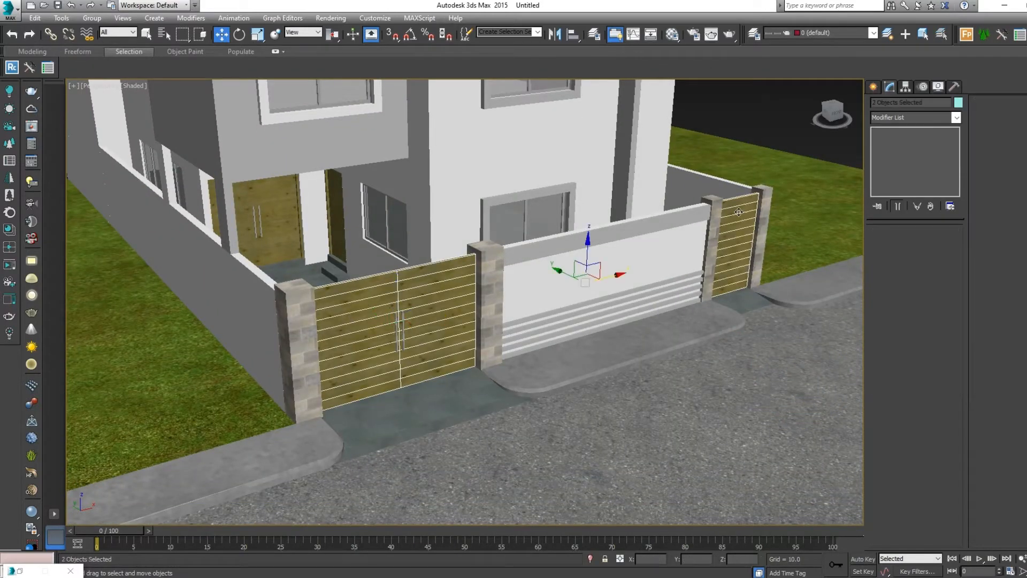
{"action": "left_click", "coordinate": [280, 196], "text": "ctrl"}
{"action": "key", "text": "alt+q"}
Step: Examine the isolated gates and door from the front, return to the camera view and unhide all objects
{"action": "scroll", "coordinate": [531, 259], "scroll_direction": "up", "scroll_amount": 5}
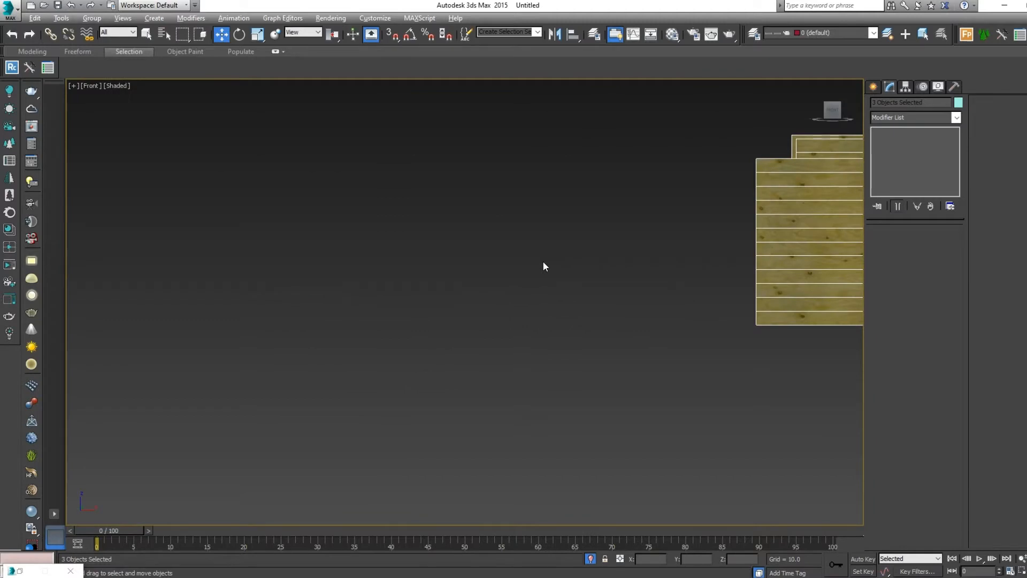
{"action": "key", "text": "f"}
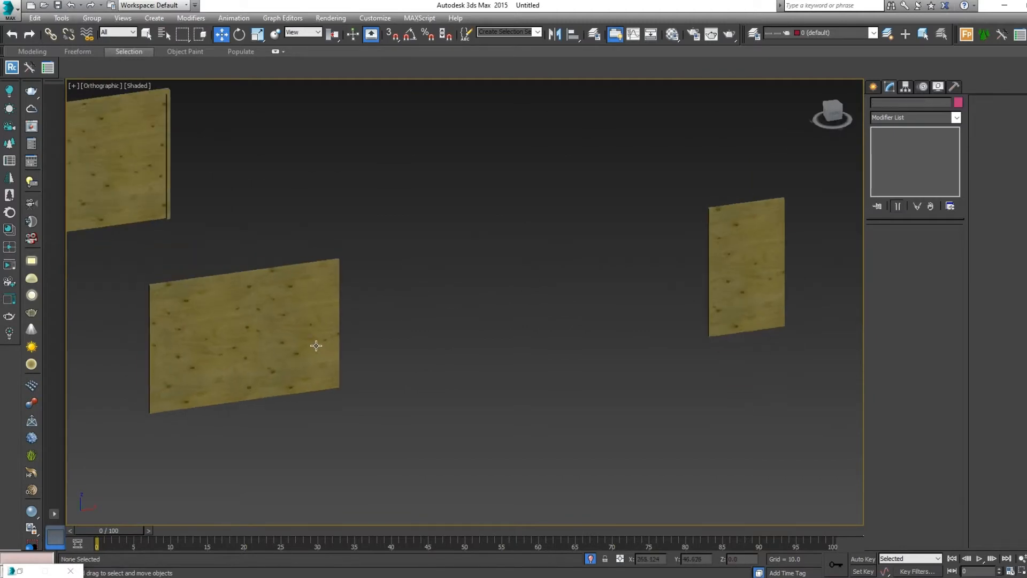
{"action": "right_click", "coordinate": [466, 334]}
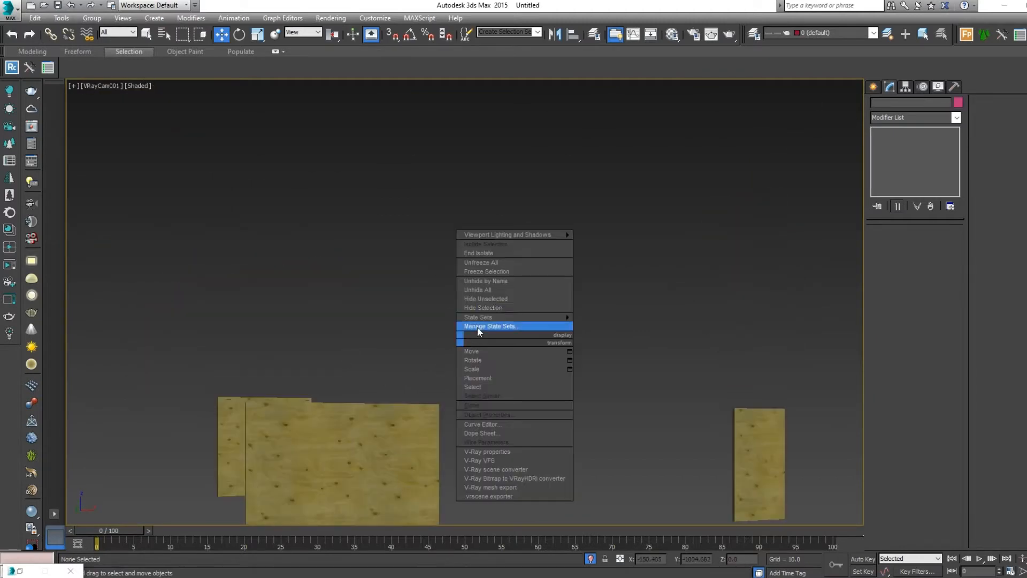
{"action": "left_click", "coordinate": [493, 292]}
Step: Isolate the driveway double gate and the single pedestrian gate in a Perspective view
{"action": "key", "text": "shift+f"}
{"action": "left_click", "coordinate": [374, 428]}
{"action": "left_click", "coordinate": [693, 397], "text": "ctrl"}
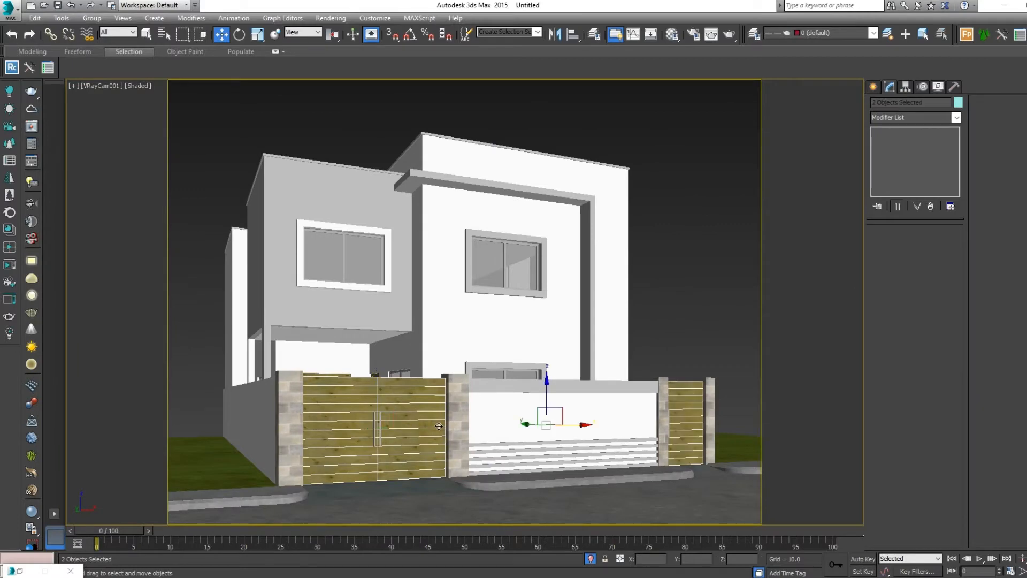
{"action": "key", "text": "p"}
{"action": "key", "text": "alt+q"}
{"action": "middle_click_drag", "start_coordinate": [430, 421], "coordinate": [467, 446], "text": "alt"}
{"action": "scroll", "coordinate": [499, 426], "scroll_direction": "up", "scroll_amount": 3}
{"action": "key", "text": "alt+w"}
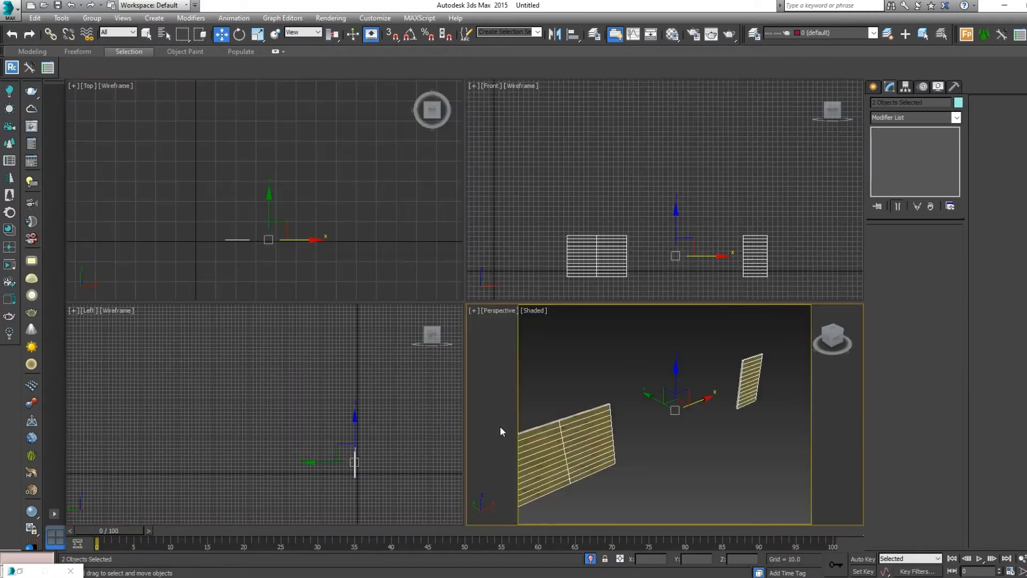
{"action": "key", "text": "alt+w"}
Step: Add an Edit Poly modifier to the single pedestrian gate and switch to edge editing
{"action": "left_click", "coordinate": [580, 397]}
{"action": "middle_click_drag", "start_coordinate": [579, 396], "coordinate": [576, 292]}
{"action": "scroll", "coordinate": [576, 292], "scroll_direction": "down", "scroll_amount": 4}
{"action": "middle_click_drag", "start_coordinate": [471, 315], "coordinate": [417, 299], "text": "alt"}
{"action": "scroll", "coordinate": [749, 252], "scroll_direction": "up", "scroll_amount": 3}
{"action": "middle_click_drag", "start_coordinate": [701, 273], "coordinate": [643, 293]}
{"action": "left_click", "coordinate": [666, 270]}
{"action": "scroll", "coordinate": [671, 269], "scroll_direction": "up", "scroll_amount": 3}
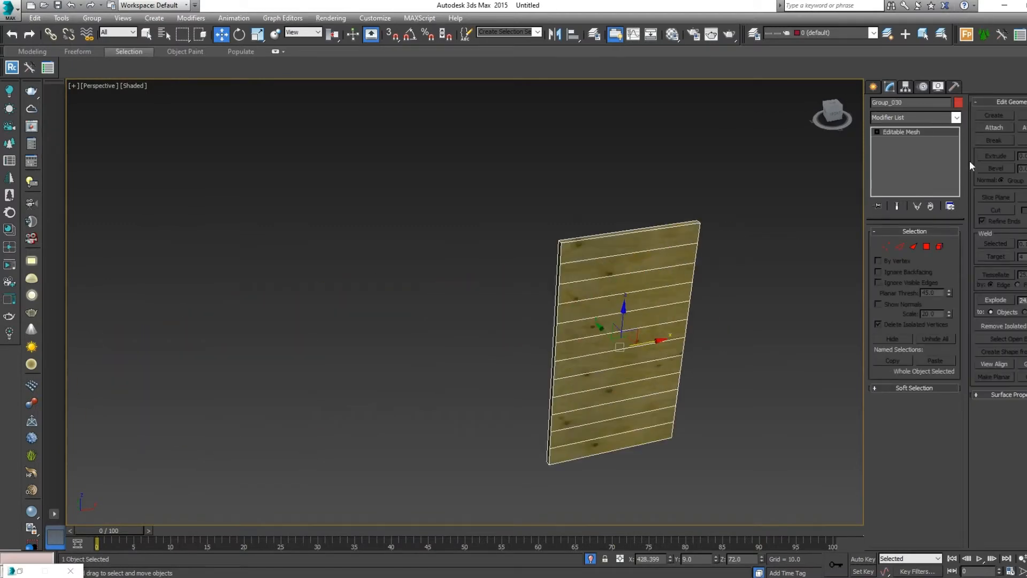
{"action": "left_click", "coordinate": [906, 119]}
{"action": "left_click", "coordinate": [893, 157]}
{"action": "left_click", "coordinate": [901, 317]}
Step: Extrude all horizontal plank edges on the single gate's front face to height -0.629 and width 0.252, forming grooves
{"action": "key", "text": "F4"}
{"action": "key", "text": "F3"}
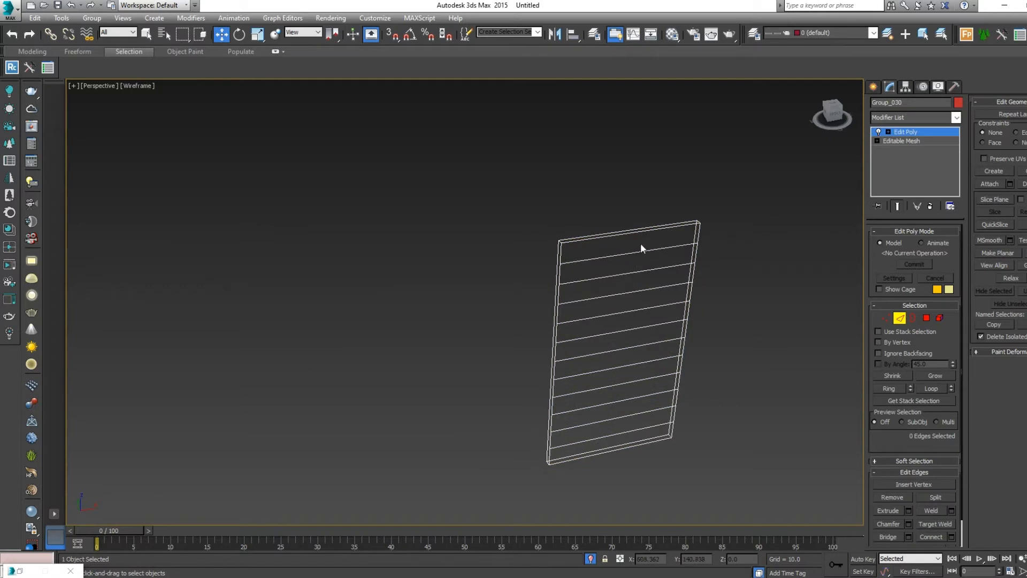
{"action": "left_click", "coordinate": [614, 436], "text": "shift"}
{"action": "key", "text": "F3"}
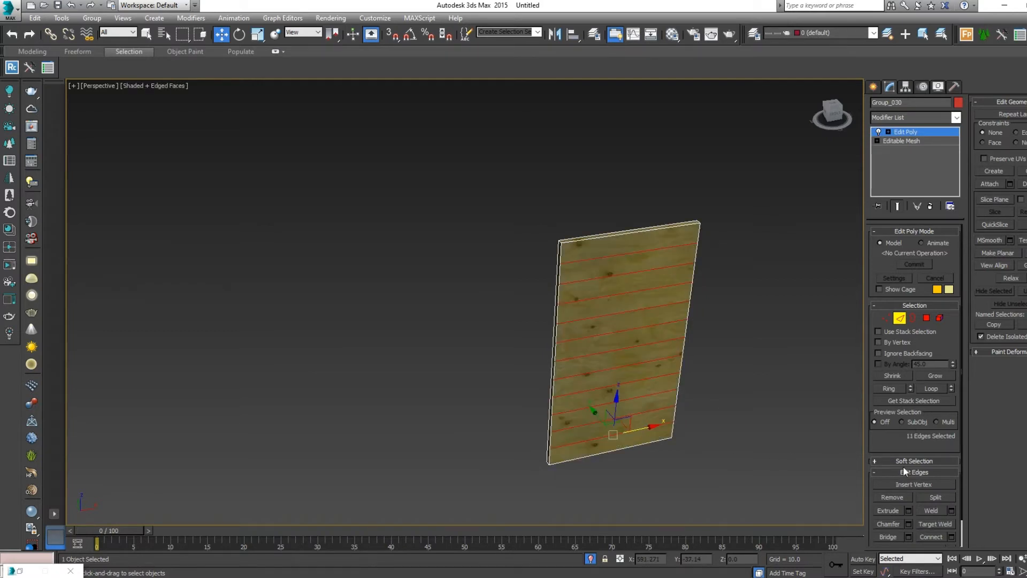
{"action": "middle_click_drag", "start_coordinate": [690, 289], "coordinate": [657, 269]}
{"action": "scroll", "coordinate": [623, 297], "scroll_direction": "up", "scroll_amount": 5}
{"action": "left_click_drag", "start_coordinate": [475, 311], "coordinate": [473, 320]}
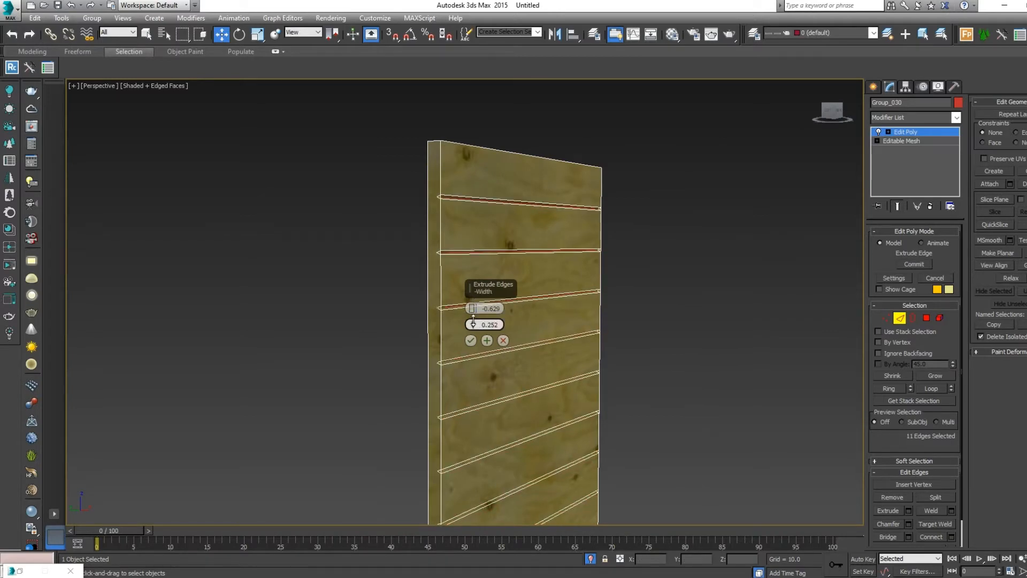
{"action": "left_click", "coordinate": [471, 341]}
{"action": "left_click", "coordinate": [888, 132]}
{"action": "left_click", "coordinate": [913, 132]}
Step: Unhide all objects and check the grooved single gate between its stone pillars
{"action": "left_click", "coordinate": [609, 264]}
{"action": "middle_click_drag", "start_coordinate": [609, 264], "coordinate": [581, 297], "text": "alt"}
{"action": "scroll", "coordinate": [581, 297], "scroll_direction": "down", "scroll_amount": 5}
{"action": "key", "text": "F4"}
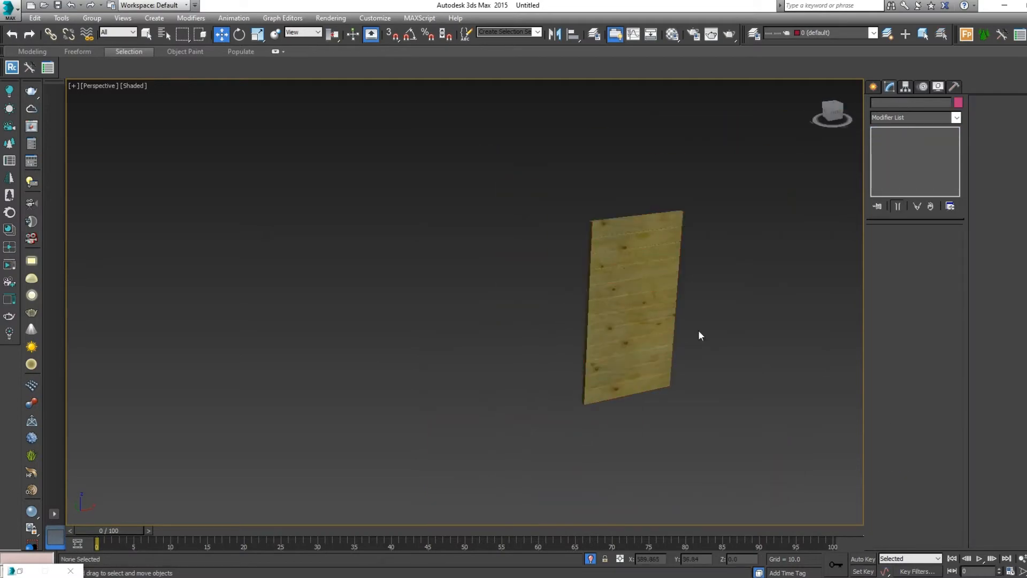
{"action": "right_click", "coordinate": [703, 287]}
{"action": "left_click", "coordinate": [726, 236]}
{"action": "mouse_move", "coordinate": [593, 358]}
{"action": "middle_mouse_down", "text": "alt"}
{"action": "mouse_move", "coordinate": [581, 320]}
{"action": "mouse_move", "coordinate": [564, 345]}
{"action": "mouse_move", "coordinate": [535, 346]}
{"action": "mouse_move", "coordinate": [600, 356]}
{"action": "middle_mouse_up", "text": "alt"}
{"action": "scroll", "coordinate": [646, 343], "scroll_direction": "up", "scroll_amount": 4}
{"action": "scroll", "coordinate": [628, 280], "scroll_direction": "down", "scroll_amount": 4}
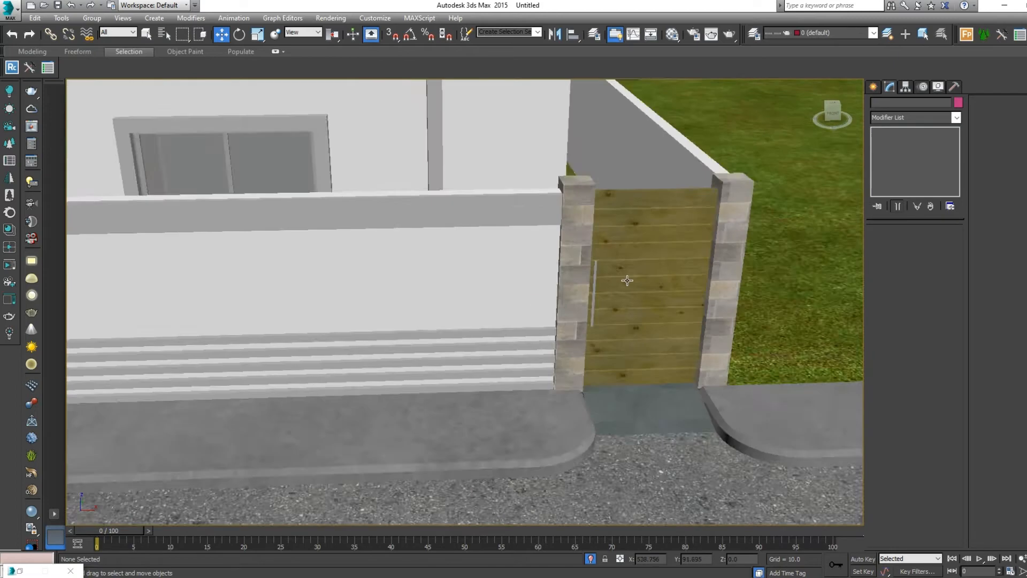
{"action": "scroll", "coordinate": [627, 281], "scroll_direction": "down", "scroll_amount": 5}
Step: Copy the grooved single gate along the X axis onto the driveway double gate
{"action": "left_click", "coordinate": [662, 248]}
{"action": "middle_click_drag", "start_coordinate": [662, 248], "coordinate": [718, 305], "text": "alt"}
{"action": "left_click_drag", "start_coordinate": [716, 293], "coordinate": [538, 293], "text": "shift"}
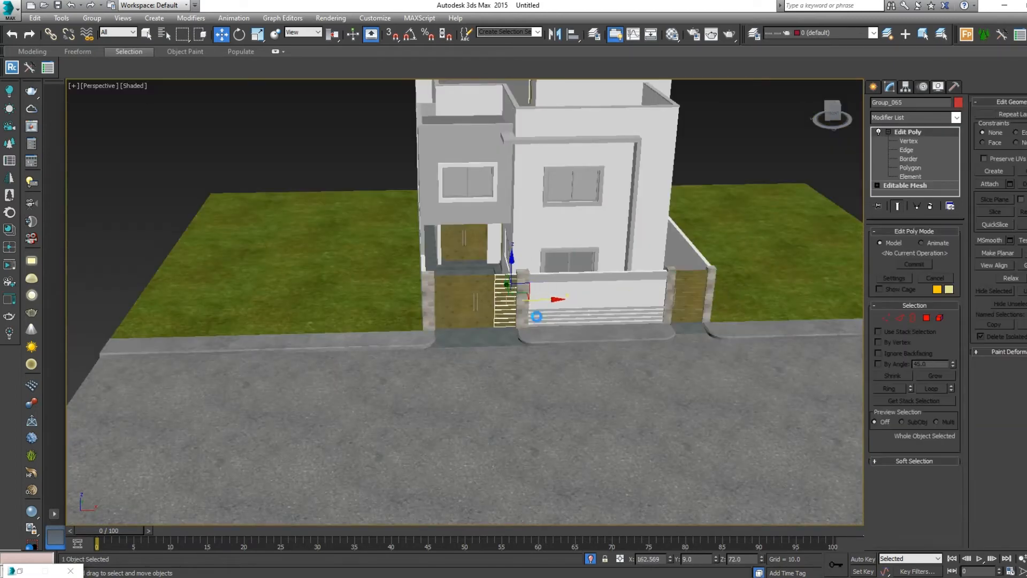
{"action": "left_click", "coordinate": [535, 340]}
{"action": "scroll", "coordinate": [489, 287], "scroll_direction": "up", "scroll_amount": 2}
{"action": "scroll", "coordinate": [489, 287], "scroll_direction": "up", "scroll_amount": 3}
{"action": "middle_click_drag", "start_coordinate": [489, 287], "coordinate": [500, 294], "text": "alt"}
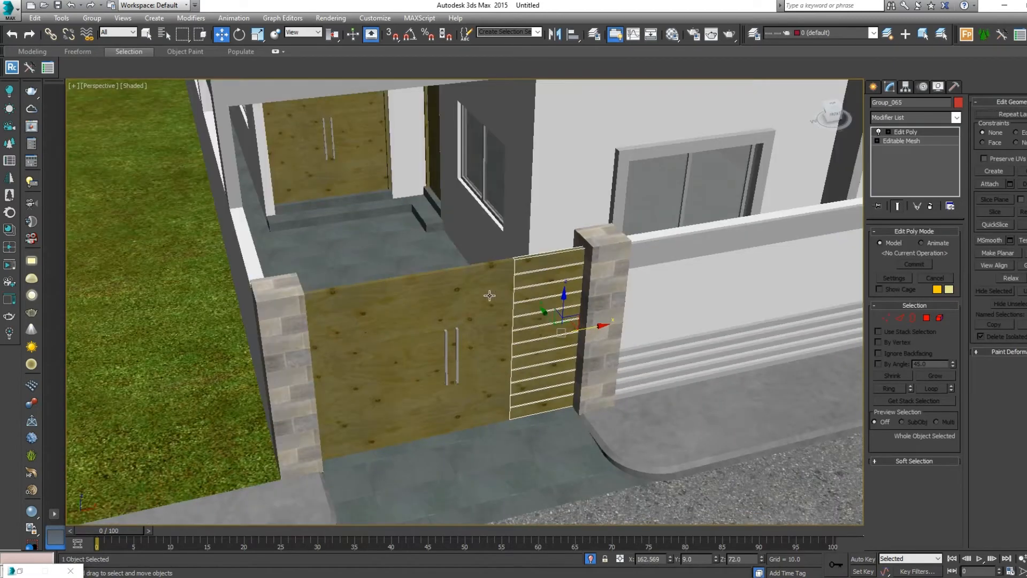
Step: Isolate the copied gate together with the double gate and show them in wireframe
{"action": "left_click", "coordinate": [557, 317]}
{"action": "key", "text": "F3"}
{"action": "left_click", "coordinate": [513, 271], "text": "ctrl"}
{"action": "key", "text": "alt+q"}
{"action": "left_click", "coordinate": [762, 344]}
{"action": "key", "text": "F3"}
{"action": "key", "text": "F3"}
Step: Move the copied gate with snapping so its outer corner meets the double gate's end beside the white wall
{"action": "left_click", "coordinate": [705, 205]}
{"action": "left_click_drag", "start_coordinate": [659, 264], "coordinate": [677, 263]}
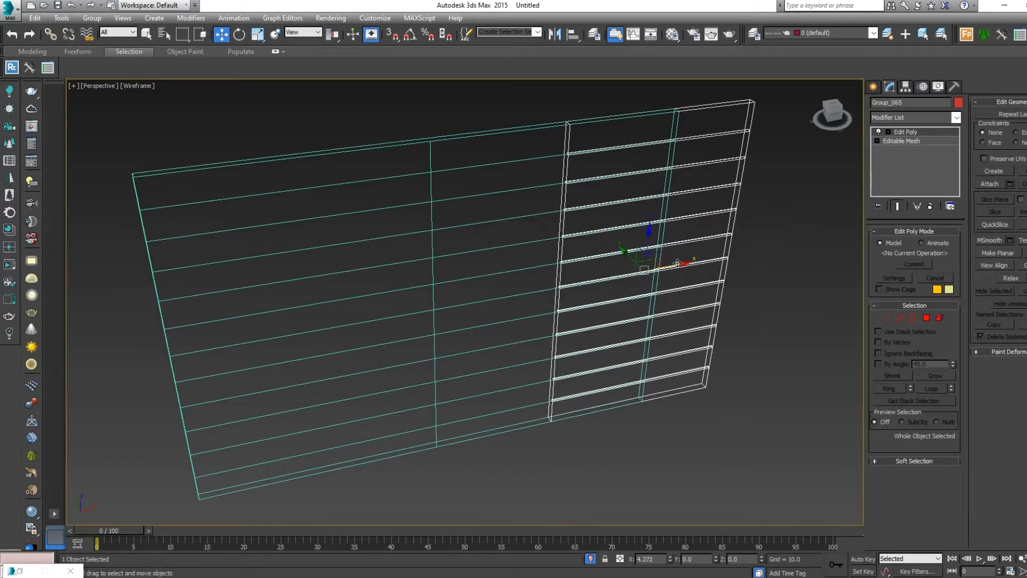
{"action": "key", "text": "s"}
{"action": "left_click_drag", "start_coordinate": [755, 101], "coordinate": [683, 111]}
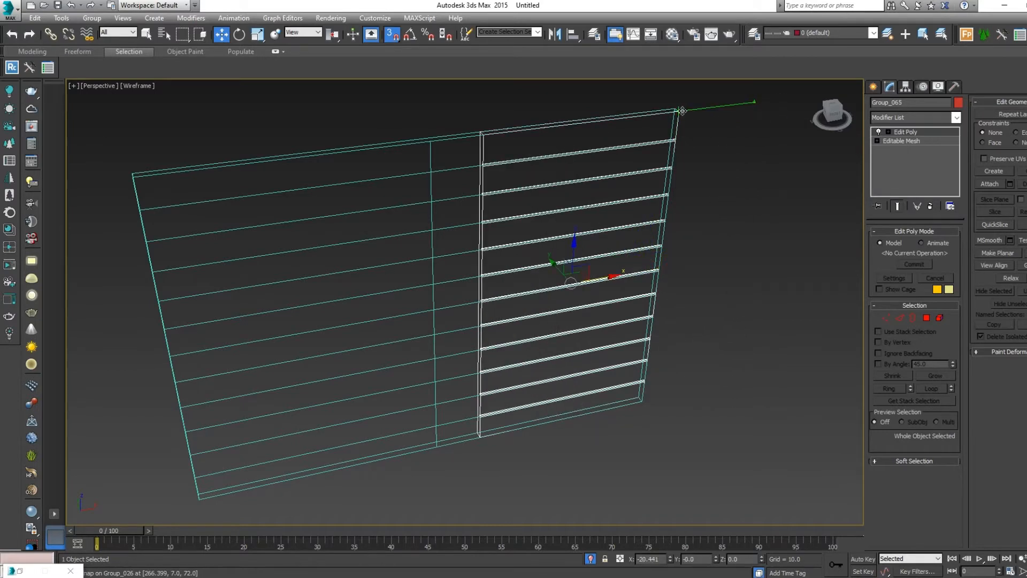
Step: Stretch the copied gate by snapping its inner end vertices to the double gate's centre line
{"action": "left_click", "coordinate": [888, 131]}
{"action": "left_click", "coordinate": [905, 141]}
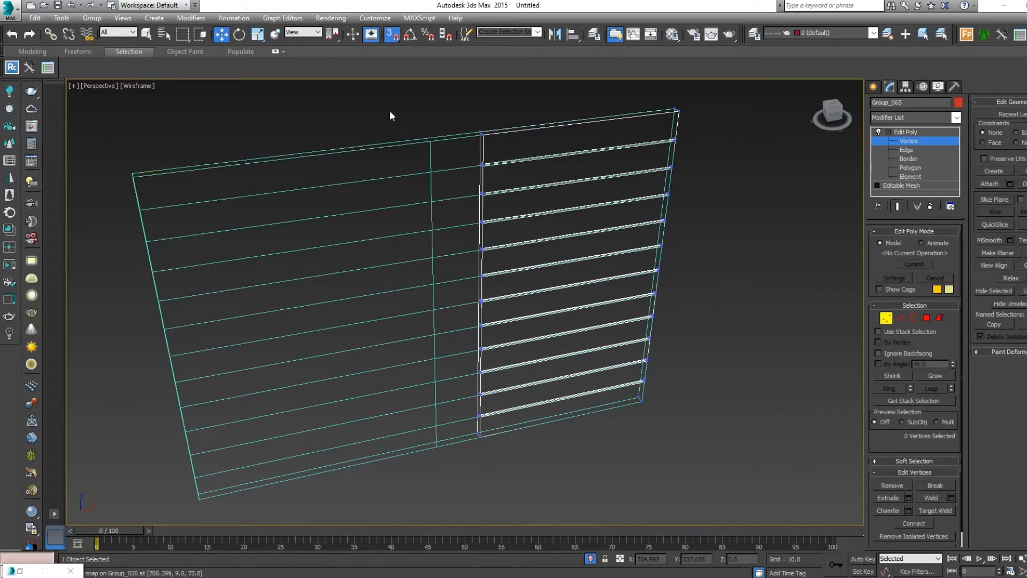
{"action": "left_click_drag", "start_coordinate": [522, 563], "coordinate": [522, 563]}
{"action": "left_click_drag", "start_coordinate": [508, 294], "coordinate": [431, 153]}
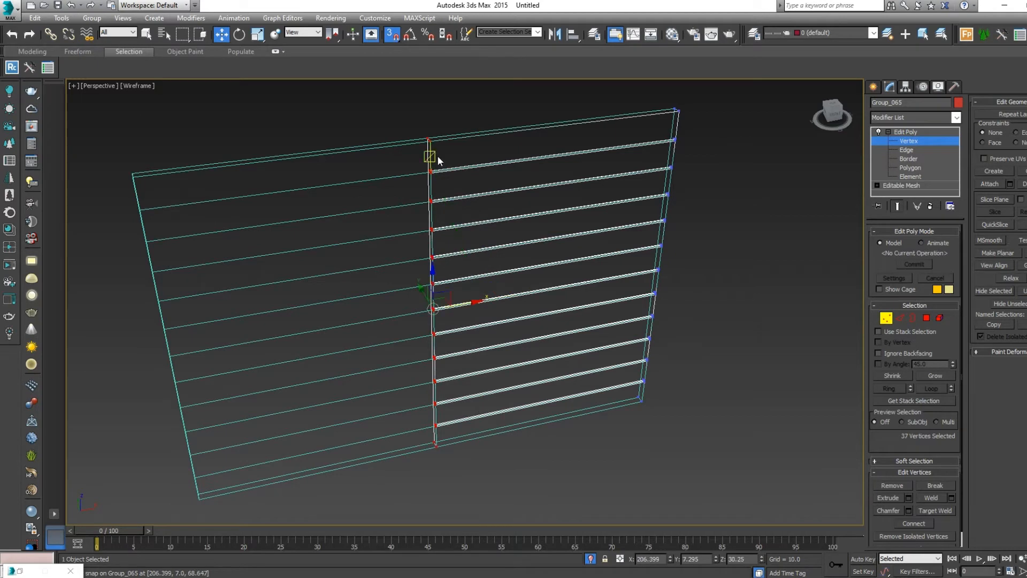
{"action": "scroll", "coordinate": [485, 205], "scroll_direction": "down", "scroll_amount": 3}
{"action": "left_click", "coordinate": [895, 132]}
{"action": "left_click", "coordinate": [729, 253]}
{"action": "key", "text": "s"}
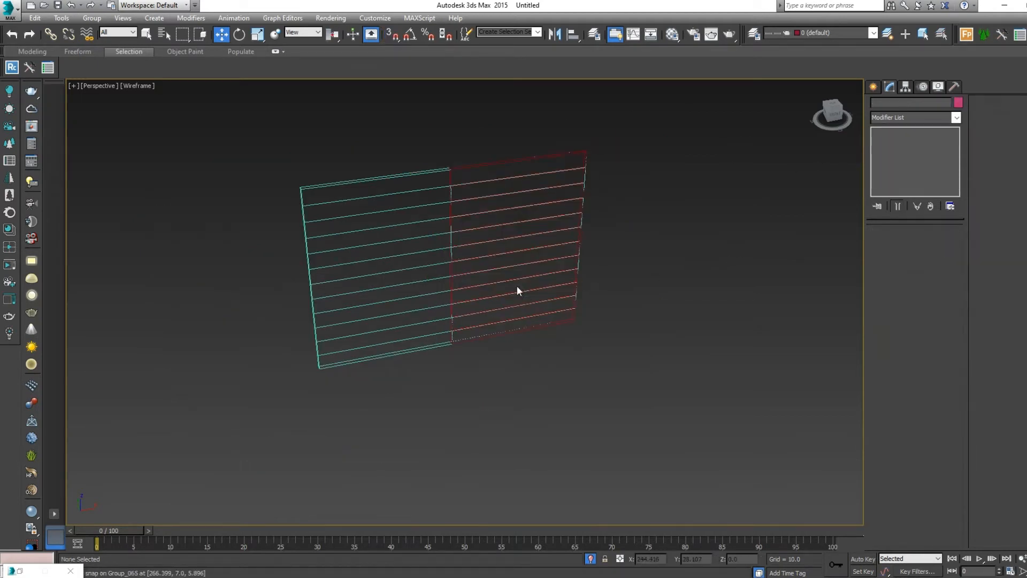
Step: Shift the front vertices at the leaf's meeting edge slightly inward along X in the Top view, slanting that edge
{"action": "key", "text": "t"}
{"action": "key", "text": "F3"}
{"action": "key", "text": "F3"}
{"action": "scroll", "coordinate": [574, 307], "scroll_direction": "down", "scroll_amount": 4}
{"action": "scroll", "coordinate": [489, 308], "scroll_direction": "up", "scroll_amount": 4}
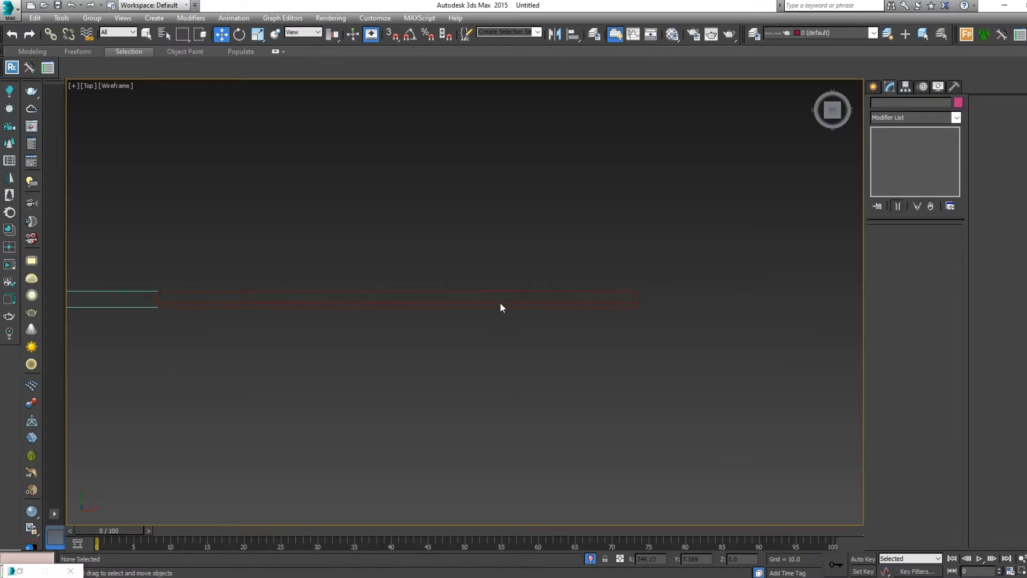
{"action": "left_click", "coordinate": [501, 301]}
{"action": "left_click", "coordinate": [917, 140]}
{"action": "middle_click_drag", "start_coordinate": [107, 347], "coordinate": [343, 351]}
{"action": "scroll", "coordinate": [393, 313], "scroll_direction": "up", "scroll_amount": 4}
{"action": "left_click_drag", "start_coordinate": [336, 278], "coordinate": [443, 298]}
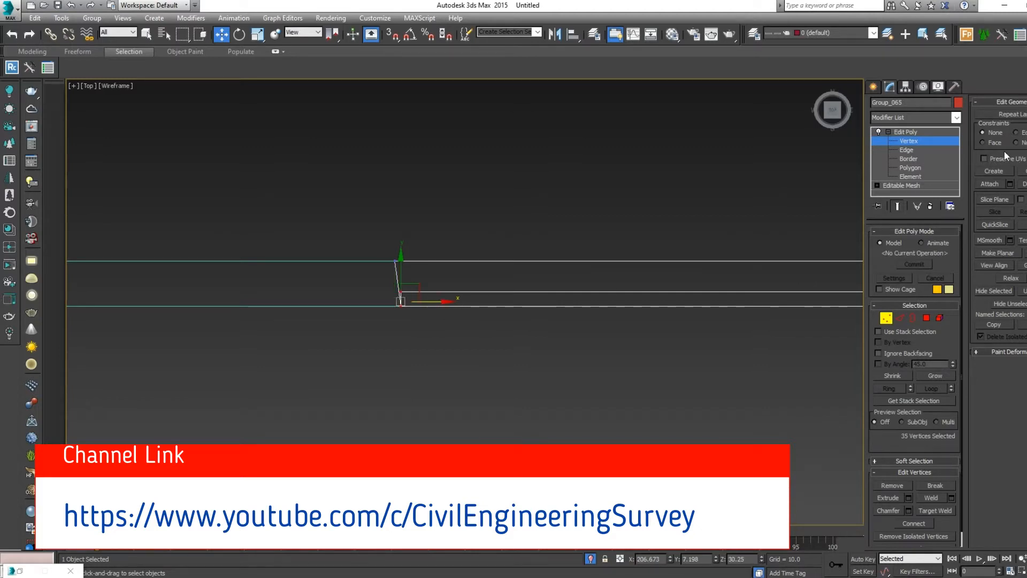
{"action": "left_click", "coordinate": [924, 133]}
Step: Copy the gate leaf to the double gate's other half and mirror the copy on the X axis with No Clone
{"action": "scroll", "coordinate": [527, 336], "scroll_direction": "down", "scroll_amount": 6}
{"action": "left_click_drag", "start_coordinate": [650, 324], "coordinate": [374, 339], "text": "shift"}
{"action": "left_click", "coordinate": [493, 272]}
{"action": "left_click", "coordinate": [535, 341]}
{"action": "left_click", "coordinate": [555, 34]}
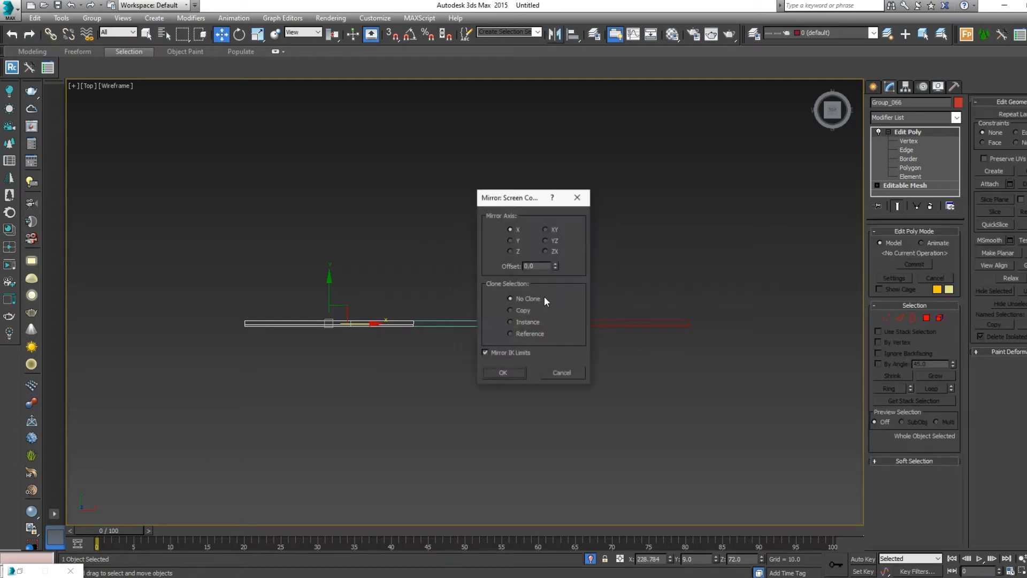
{"action": "left_click", "coordinate": [503, 373]}
Step: Snap the mirrored leaf's inner corner to the first leaf's meeting corner in the Top view
{"action": "key", "text": "F3"}
{"action": "scroll", "coordinate": [378, 352], "scroll_direction": "up", "scroll_amount": 5}
{"action": "scroll", "coordinate": [378, 352], "scroll_direction": "down", "scroll_amount": 3}
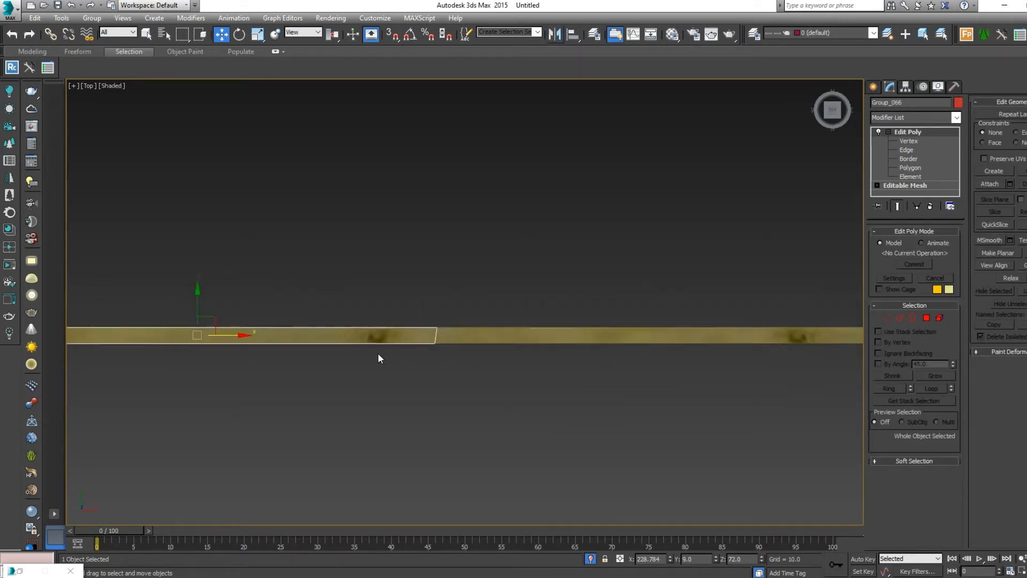
{"action": "scroll", "coordinate": [573, 343], "scroll_direction": "up", "scroll_amount": 5}
{"action": "key", "text": "F3"}
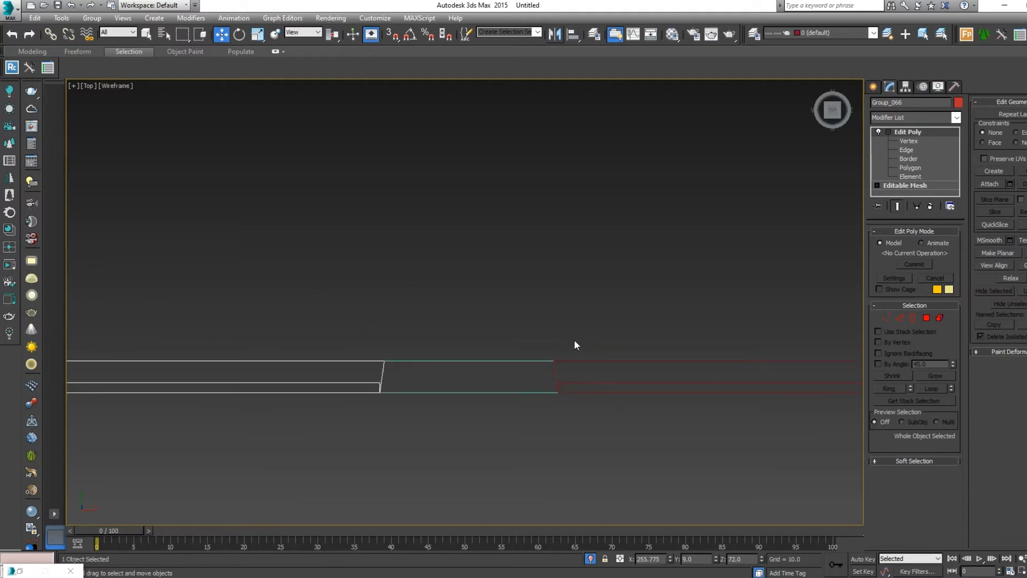
{"action": "key", "text": "s"}
{"action": "left_click_drag", "start_coordinate": [385, 363], "coordinate": [547, 365]}
{"action": "key", "text": "s"}
{"action": "scroll", "coordinate": [557, 389], "scroll_direction": "down", "scroll_amount": 6}
{"action": "key", "text": "F3"}
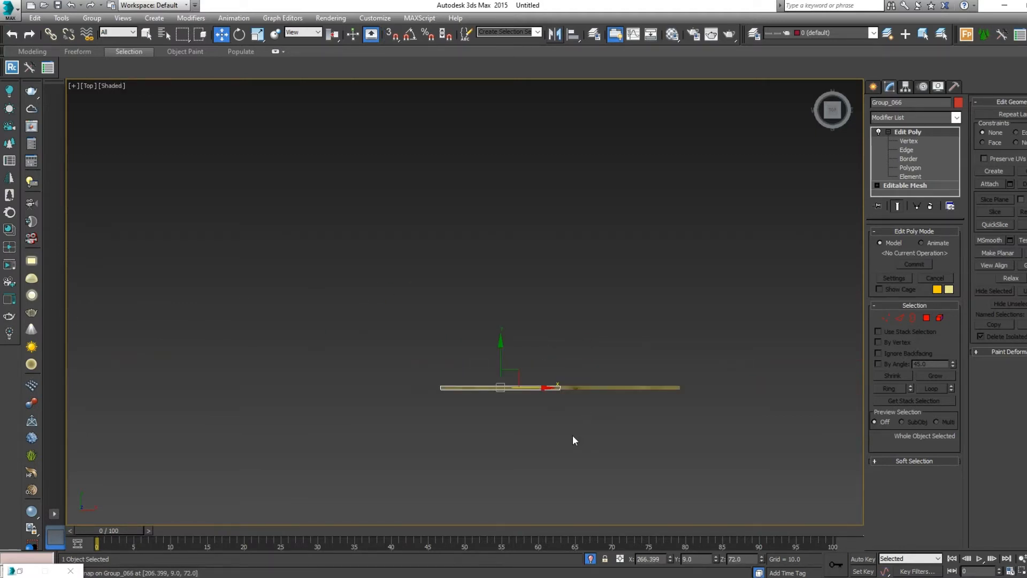
Step: Check the seam between the two grooved leaves from the front and delete the original double gate
{"action": "middle_click_drag", "start_coordinate": [573, 435], "coordinate": [568, 336], "text": "alt"}
{"action": "key", "text": "ctrl+d"}
{"action": "key", "text": "F3"}
{"action": "scroll", "coordinate": [582, 353], "scroll_direction": "up", "scroll_amount": 4}
{"action": "key", "text": "F3"}
{"action": "scroll", "coordinate": [551, 337], "scroll_direction": "up", "scroll_amount": 2}
{"action": "key", "text": "F4"}
{"action": "left_click", "coordinate": [538, 310]}
{"action": "scroll", "coordinate": [539, 308], "scroll_direction": "up", "scroll_amount": 12}
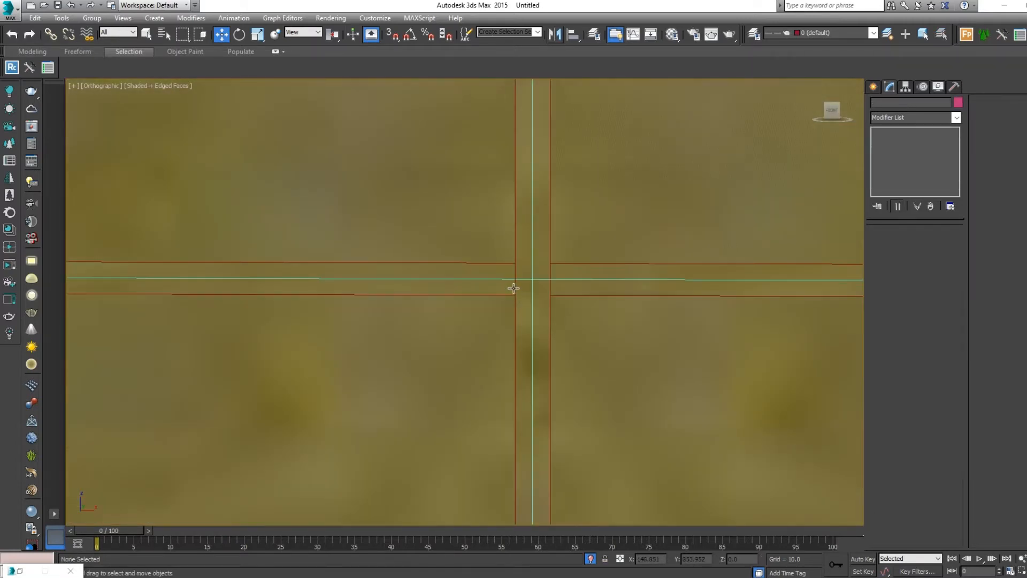
{"action": "scroll", "coordinate": [557, 323], "scroll_direction": "down", "scroll_amount": 8}
{"action": "key", "text": "Delete"}
Step: Unhide all objects and return to the VRayCam001 view with safe frames
{"action": "middle_click_drag", "start_coordinate": [598, 351], "coordinate": [583, 352]}
{"action": "key", "text": "p"}
{"action": "key", "text": "z"}
{"action": "key", "text": "F4"}
{"action": "right_click", "coordinate": [632, 281]}
{"action": "left_click", "coordinate": [661, 232]}
{"action": "middle_click_drag", "start_coordinate": [550, 347], "coordinate": [502, 345], "text": "alt"}
{"action": "scroll", "coordinate": [502, 346], "scroll_direction": "down", "scroll_amount": 5}
{"action": "key", "text": "c"}
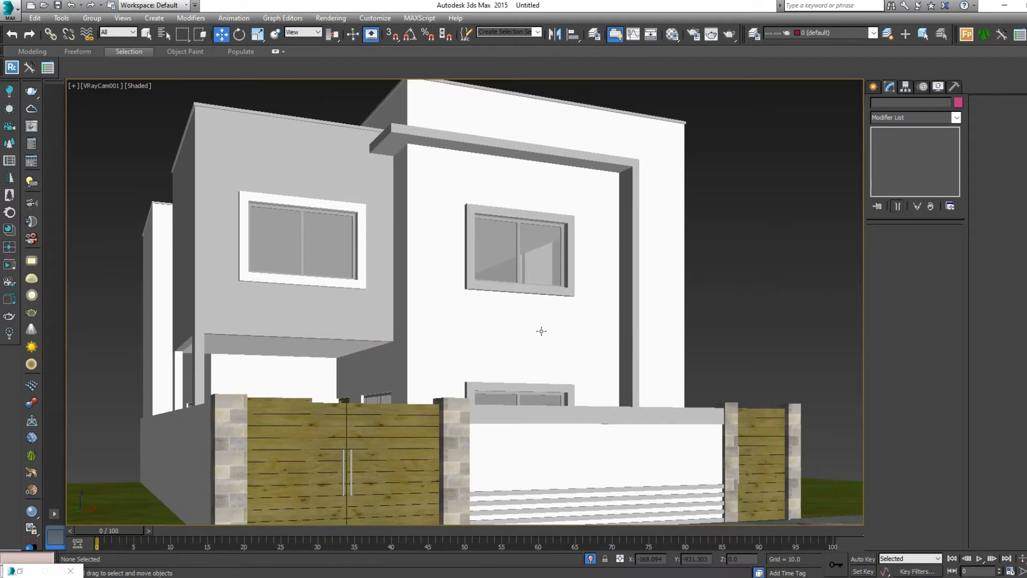
{"action": "key", "text": "shift+f"}
Step: Save the scene on the Desktop as a 3ds Max file, using a person's first name as the file name
{"action": "key", "text": "ctrl+s"}
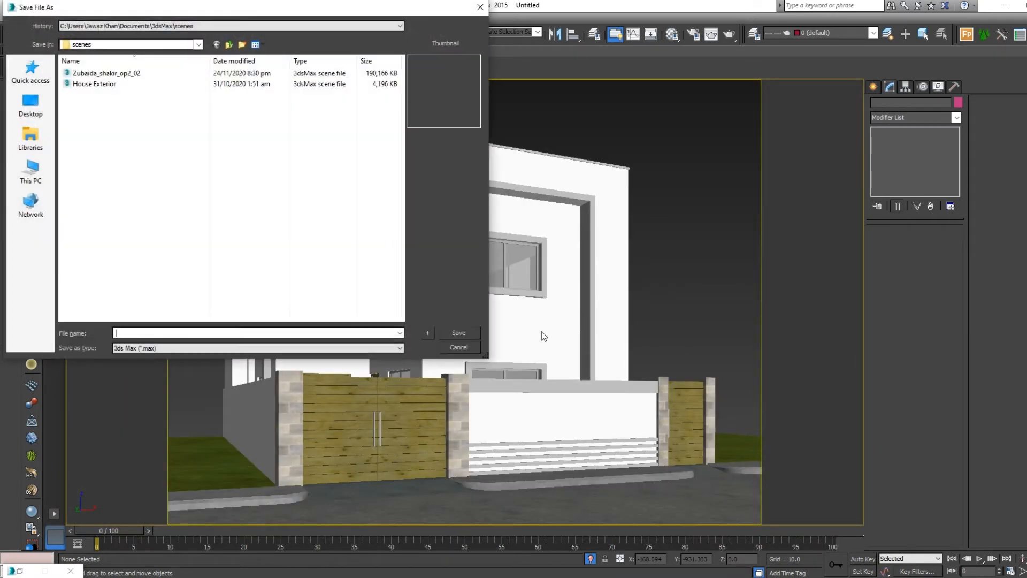
{"action": "left_click", "coordinate": [31, 171]}
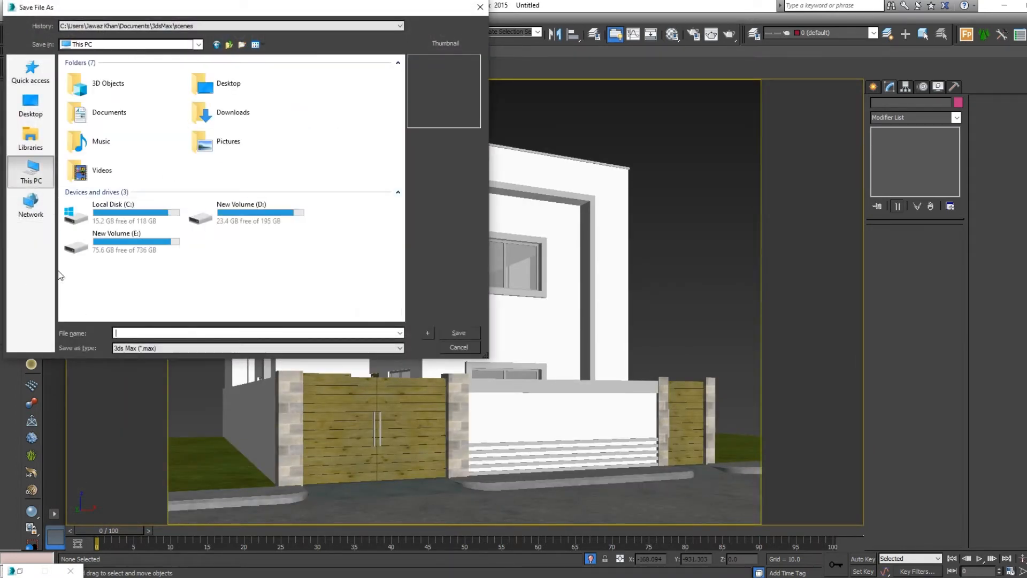
{"action": "left_click", "coordinate": [122, 241]}
{"action": "left_click", "coordinate": [30, 105]}
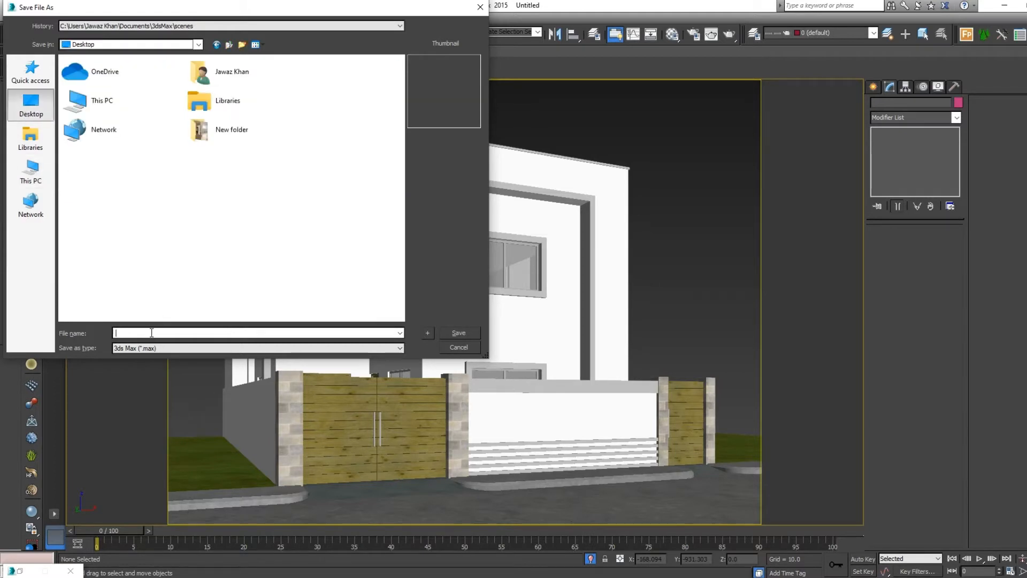
{"action": "type", "text": "Sajid"}
{"action": "key", "text": "Return"}
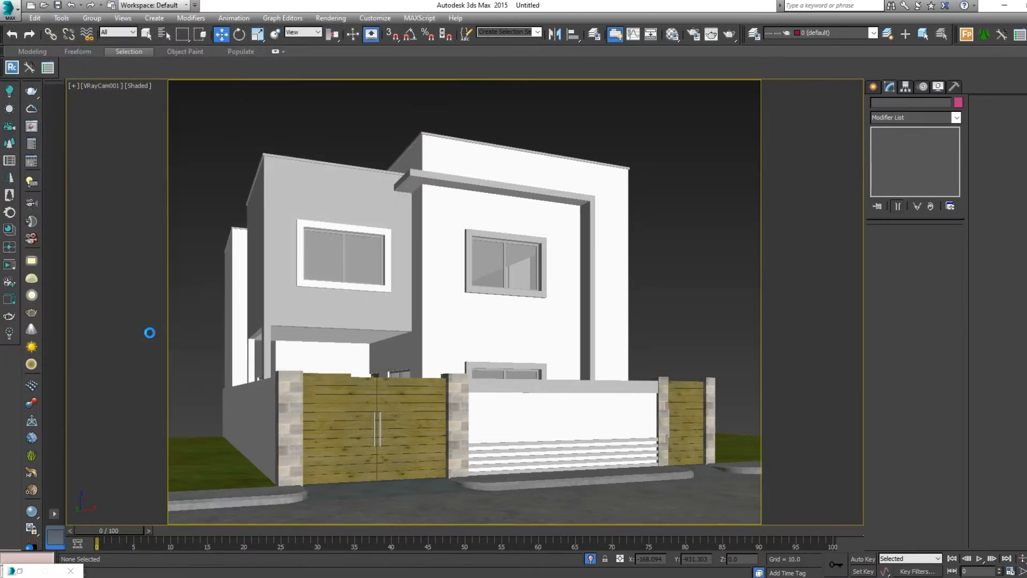
Step: Pick the grey canopy frame's Color M04 material into an empty sample slot and convert it to VRayMtl
{"action": "key", "text": "m"}
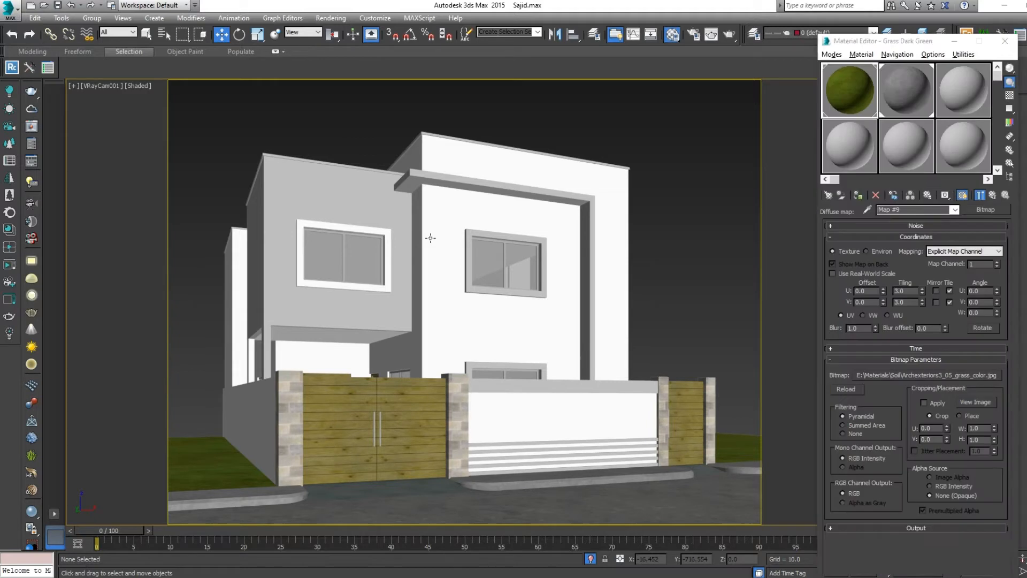
{"action": "left_click", "coordinate": [857, 153]}
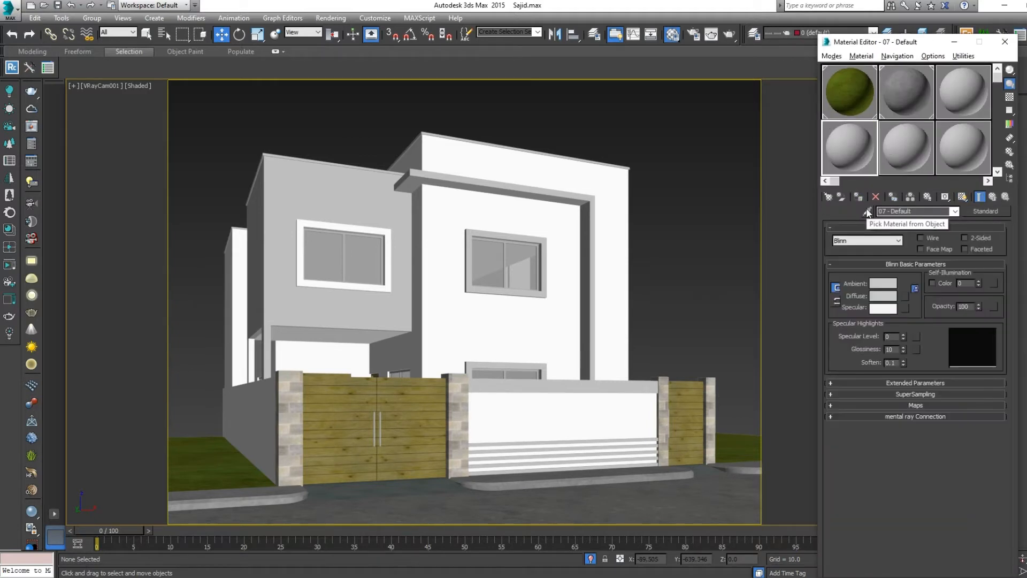
{"action": "left_click", "coordinate": [868, 212]}
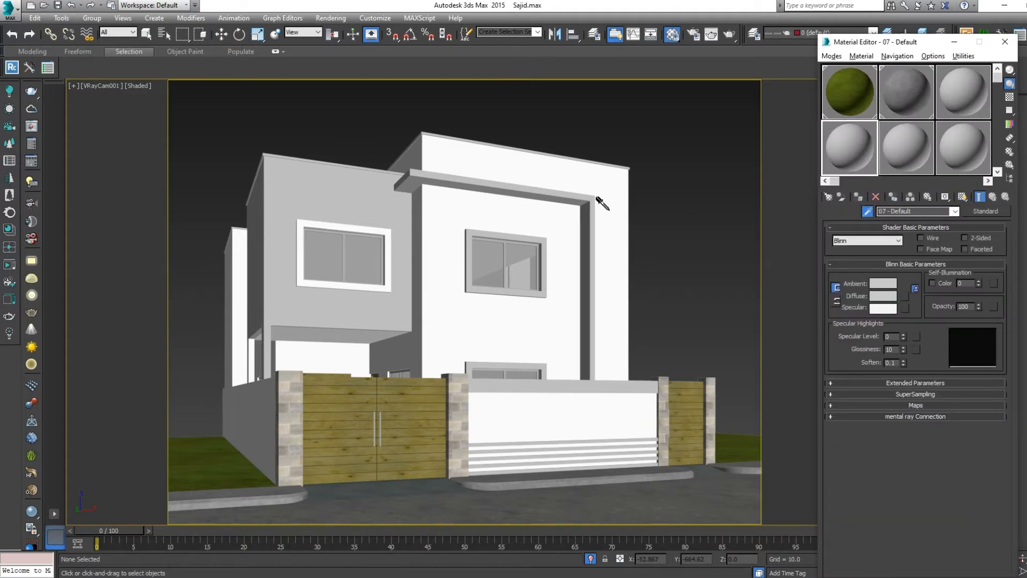
{"action": "left_click", "coordinate": [398, 184]}
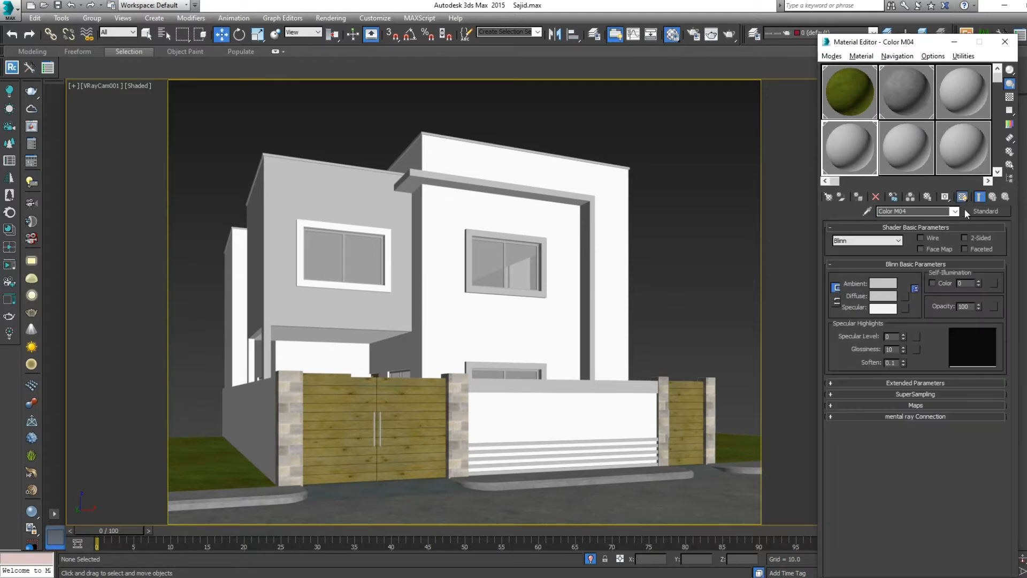
{"action": "left_click", "coordinate": [984, 211]}
{"action": "scroll", "coordinate": [483, 380], "scroll_direction": "down", "scroll_amount": 5}
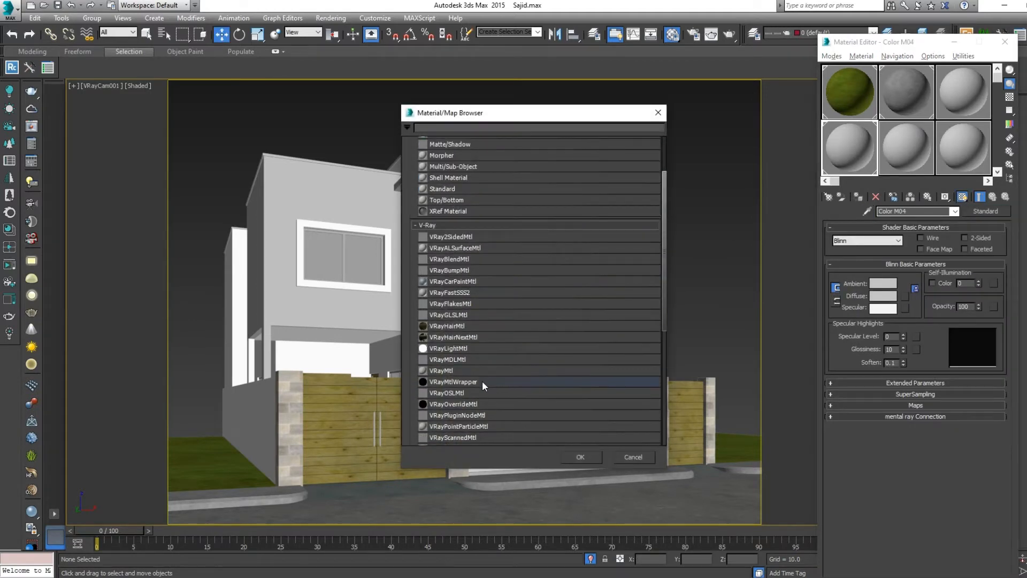
{"action": "double_click", "coordinate": [456, 371]}
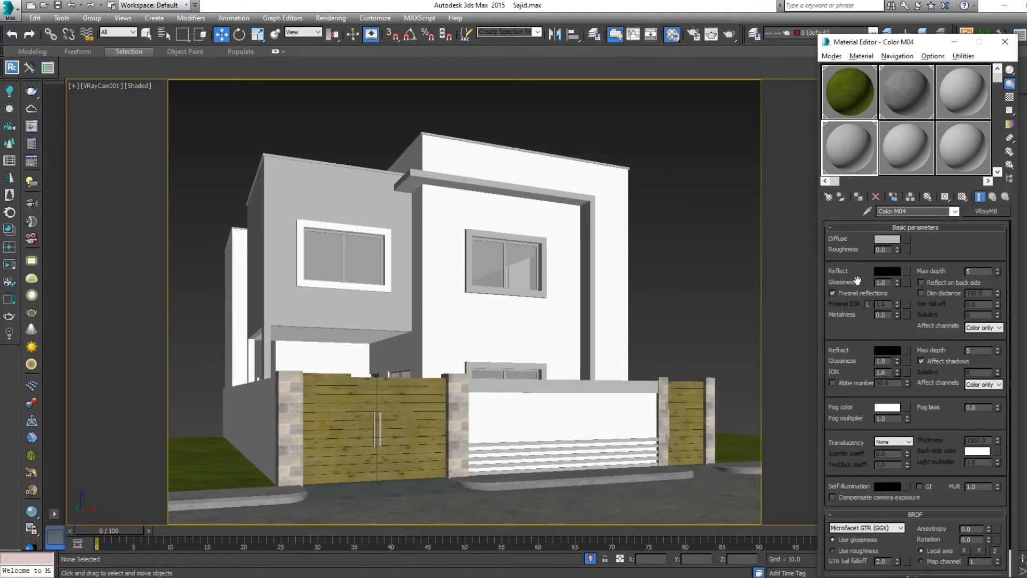
Step: Pick the white front wall's skp_front_default material into an empty sample slot and convert it to VRayMtl
{"action": "left_click", "coordinate": [902, 158]}
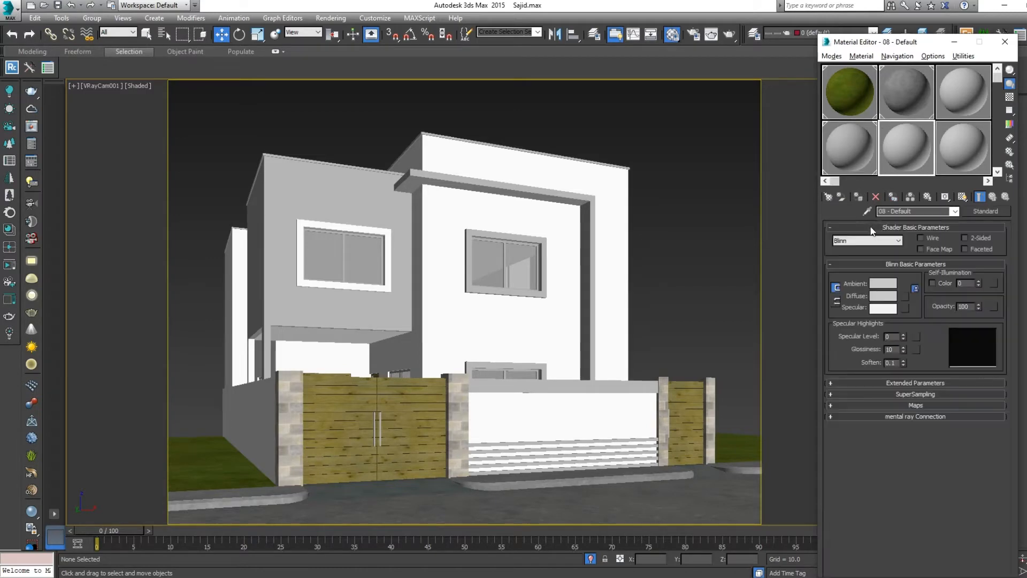
{"action": "left_click", "coordinate": [869, 210]}
{"action": "left_click", "coordinate": [573, 196]}
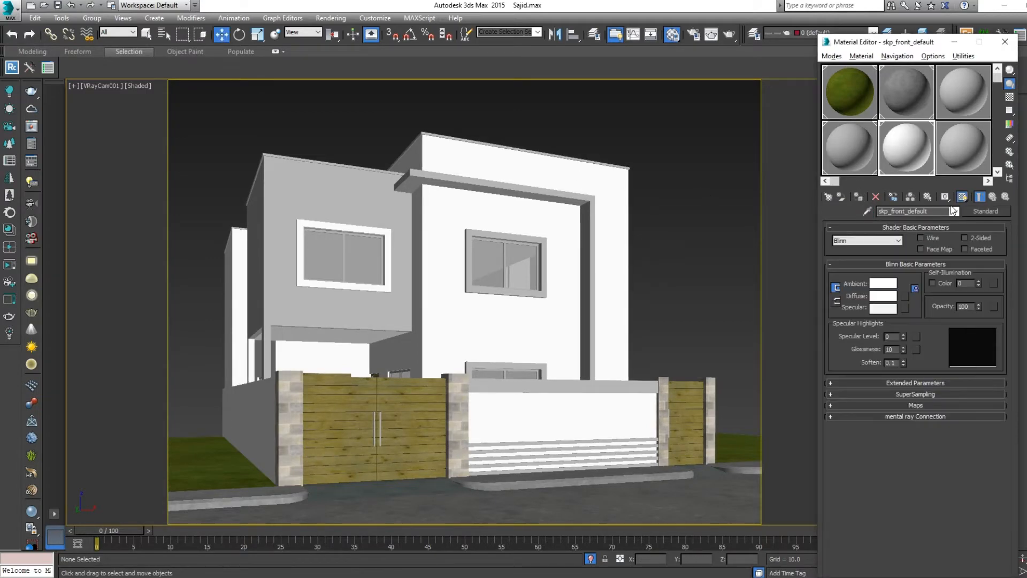
{"action": "left_click", "coordinate": [997, 209]}
{"action": "double_click", "coordinate": [450, 371]}
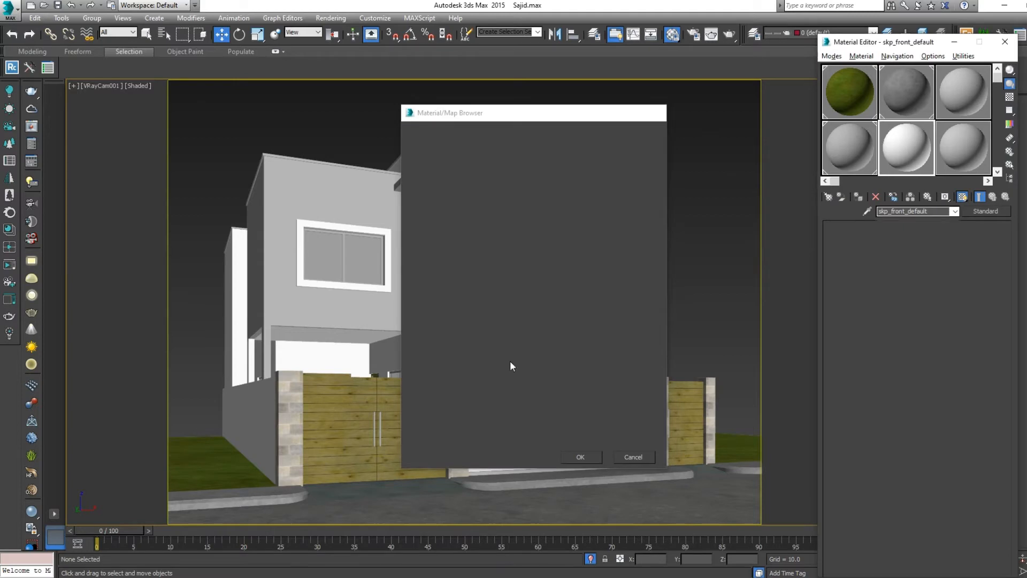
Step: Set the diffuse colour of the skp_front_default wall material to a value of 200
{"action": "left_click", "coordinate": [892, 242]}
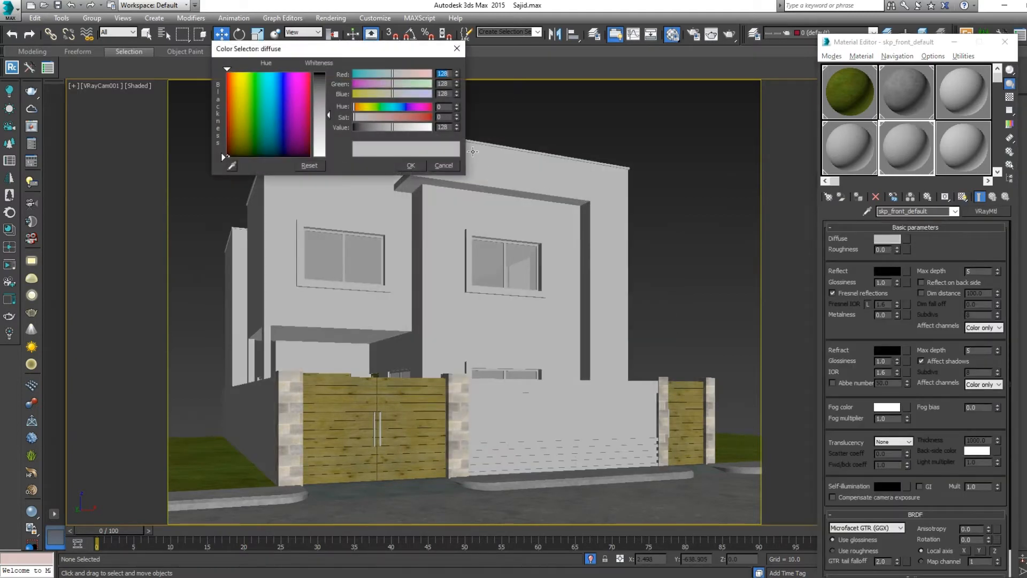
{"action": "right_click", "coordinate": [457, 128]}
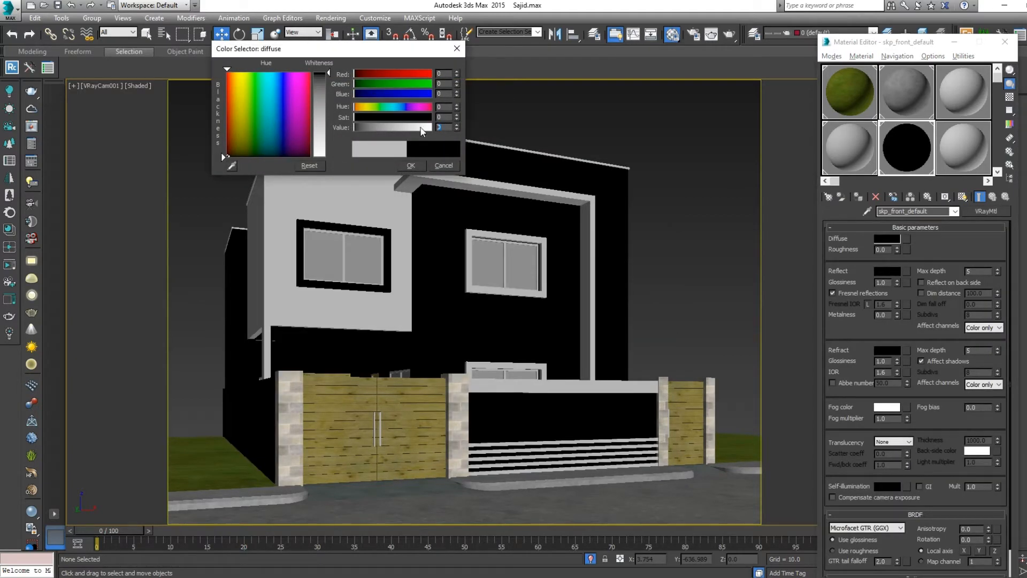
{"action": "type", "text": "200"}
{"action": "key", "text": "Return"}
{"action": "left_click", "coordinate": [410, 166]}
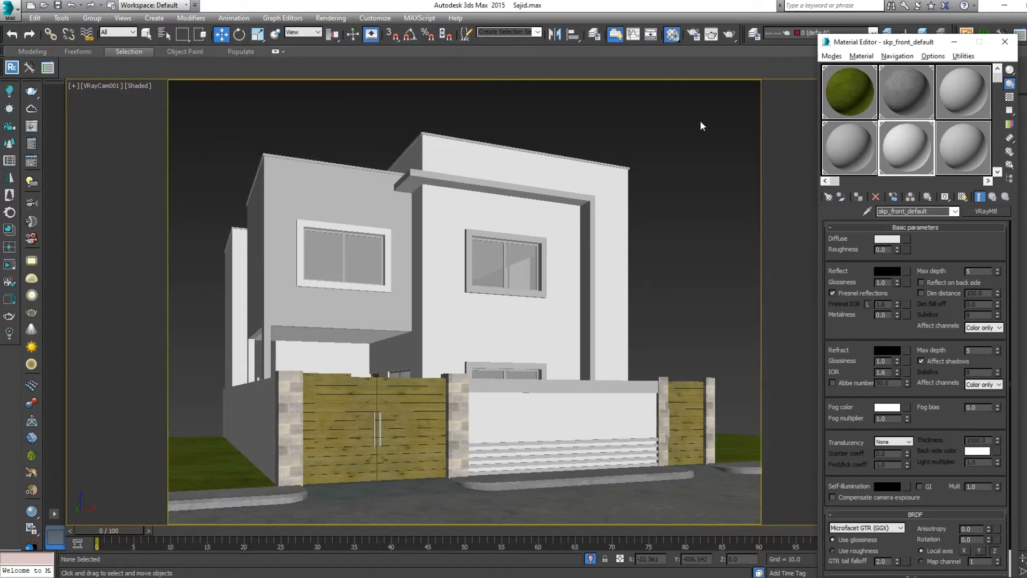
Step: Set the Color M04 material's diffuse value to 80 and apply the material to the stone gate pillars
{"action": "left_click", "coordinate": [841, 147]}
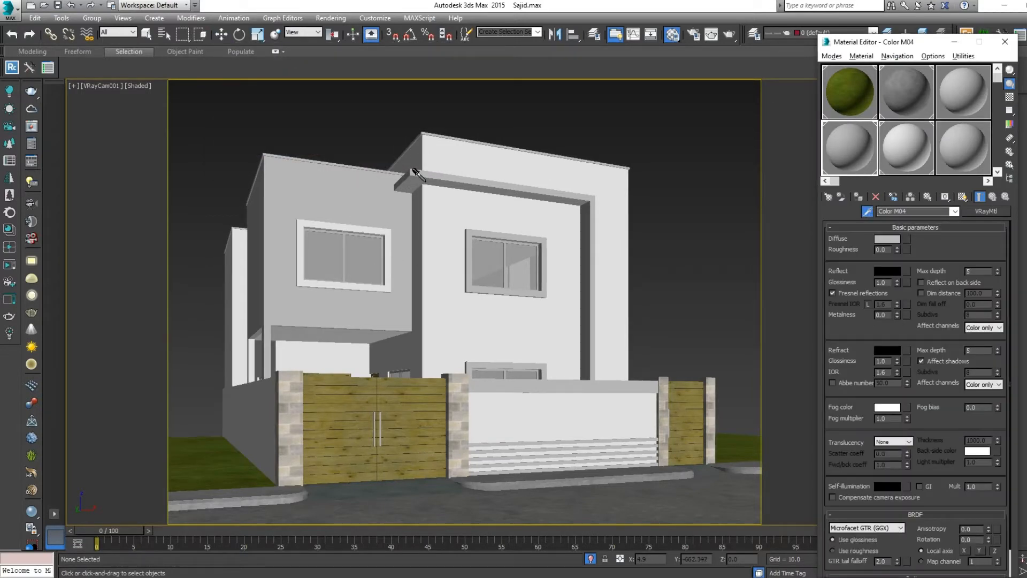
{"action": "left_click", "coordinate": [887, 239]}
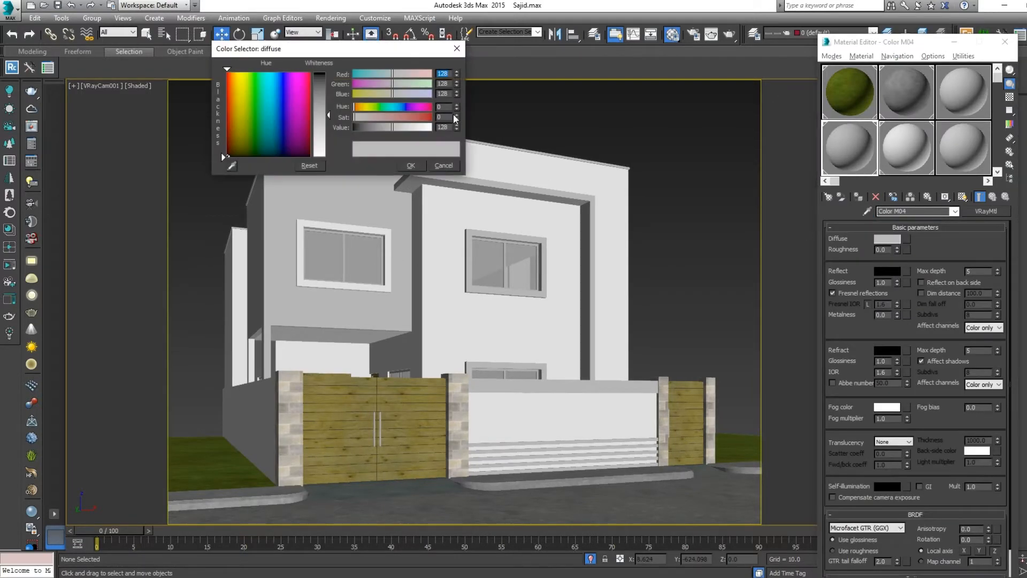
{"action": "right_click", "coordinate": [458, 127]}
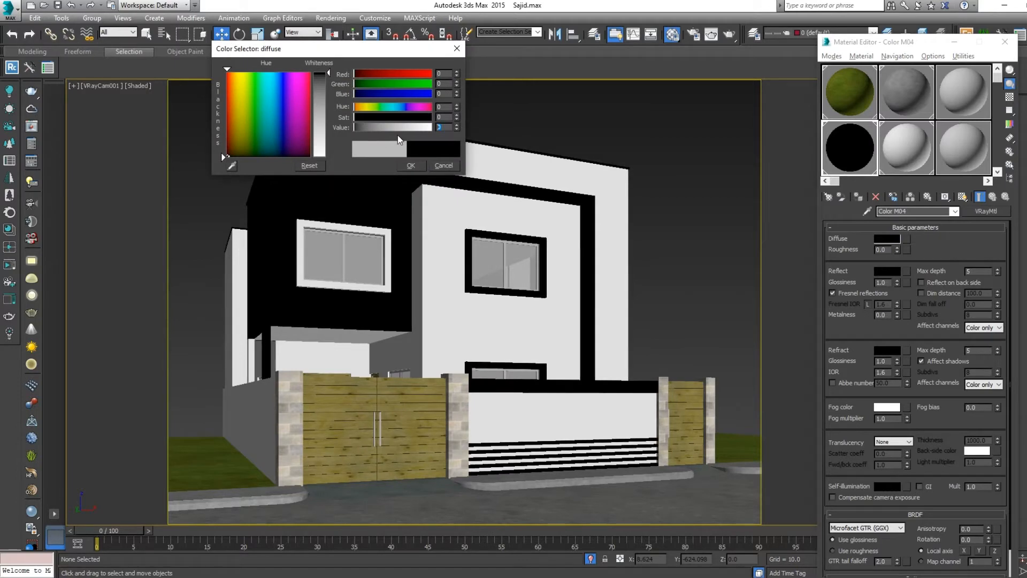
{"action": "type", "text": "60"}
{"action": "key", "text": "Return"}
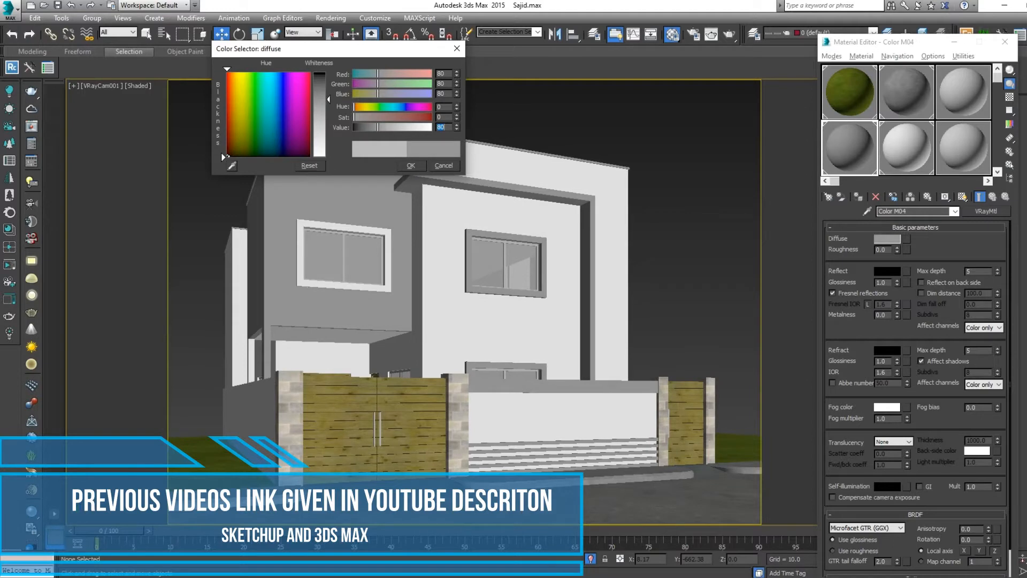
{"action": "left_click", "coordinate": [410, 166]}
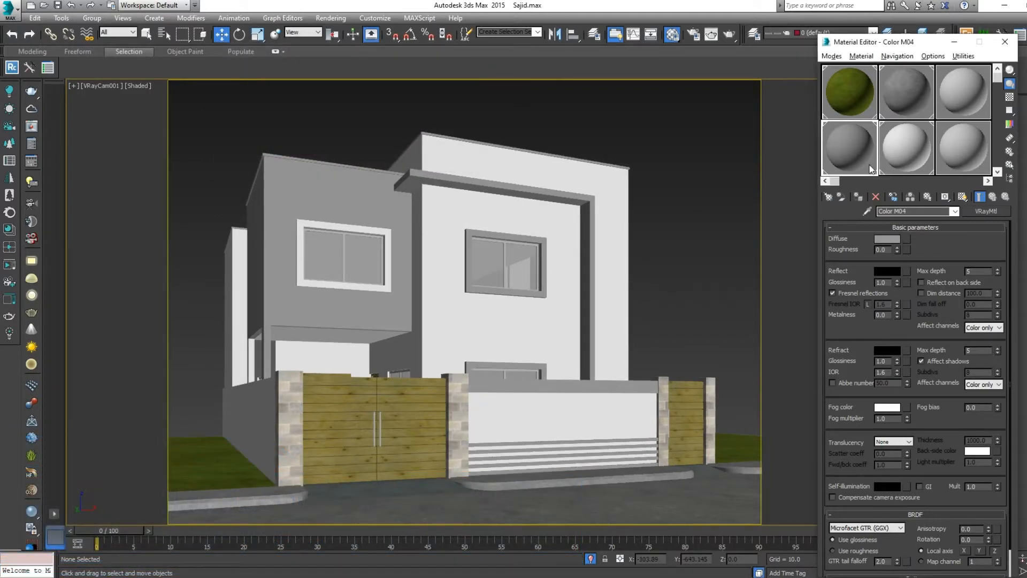
{"action": "left_click", "coordinate": [866, 212]}
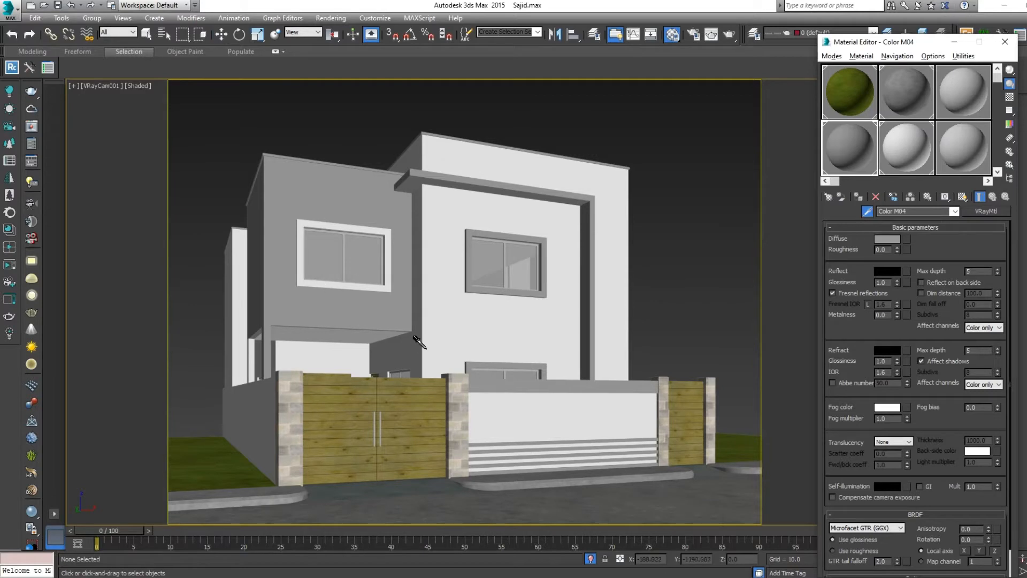
{"action": "left_click_drag", "start_coordinate": [850, 163], "coordinate": [453, 399]}
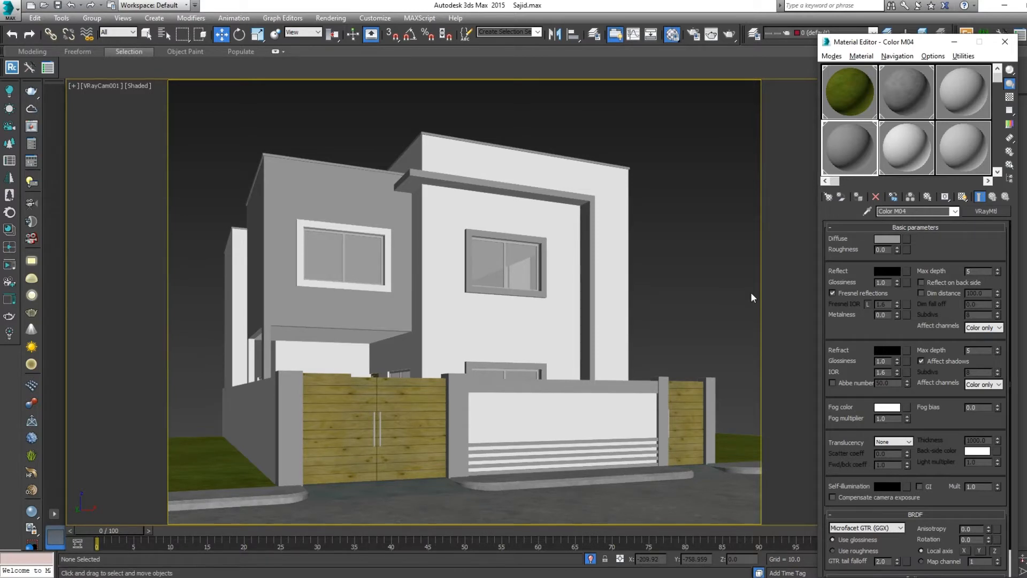
Step: Pick the window frames' Color M05 material into the skp_front_default sample slot and convert it to VRayMtl
{"action": "left_click", "coordinate": [906, 147]}
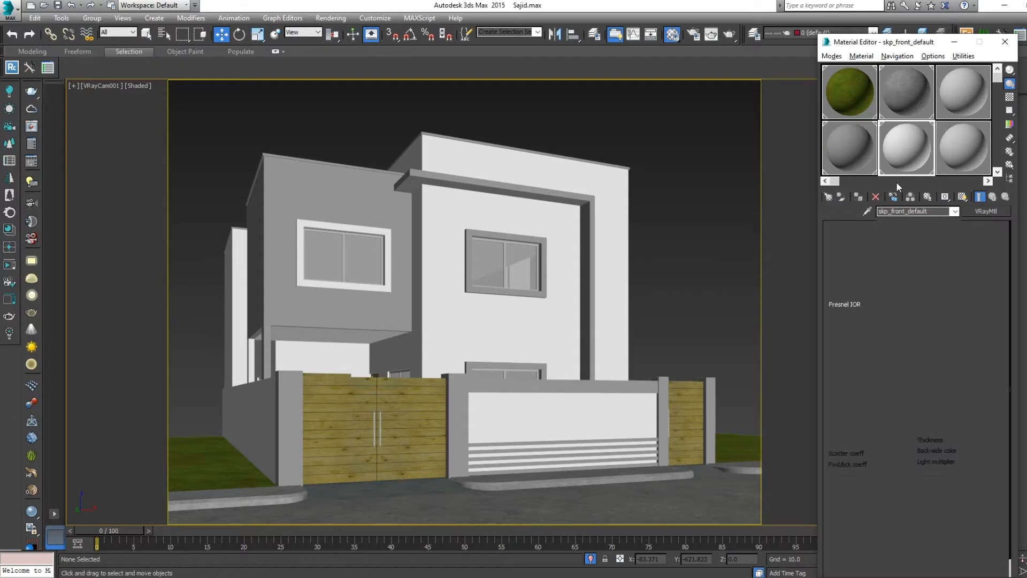
{"action": "left_click", "coordinate": [868, 210]}
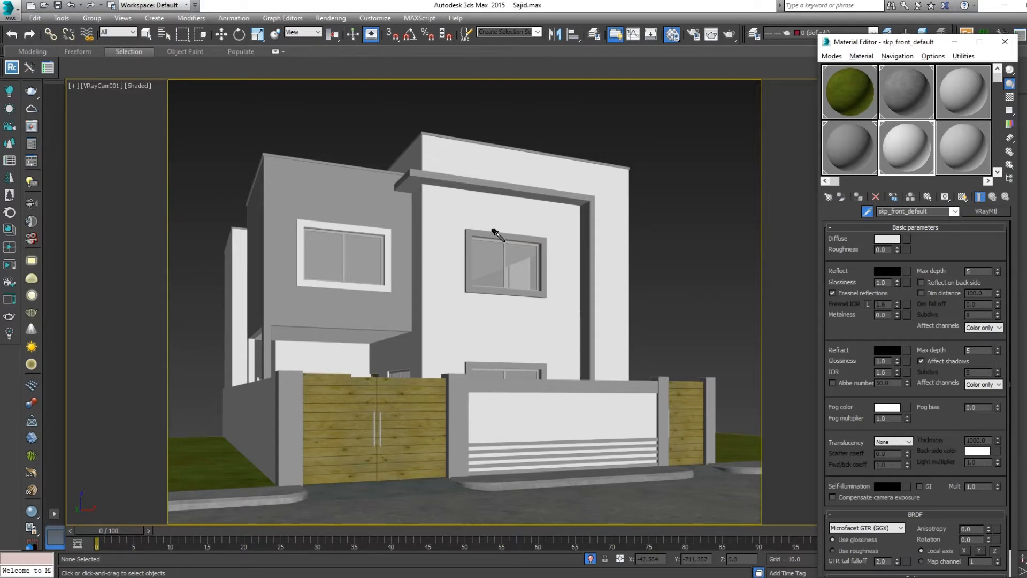
{"action": "left_click", "coordinate": [493, 230]}
{"action": "left_click", "coordinate": [982, 212]}
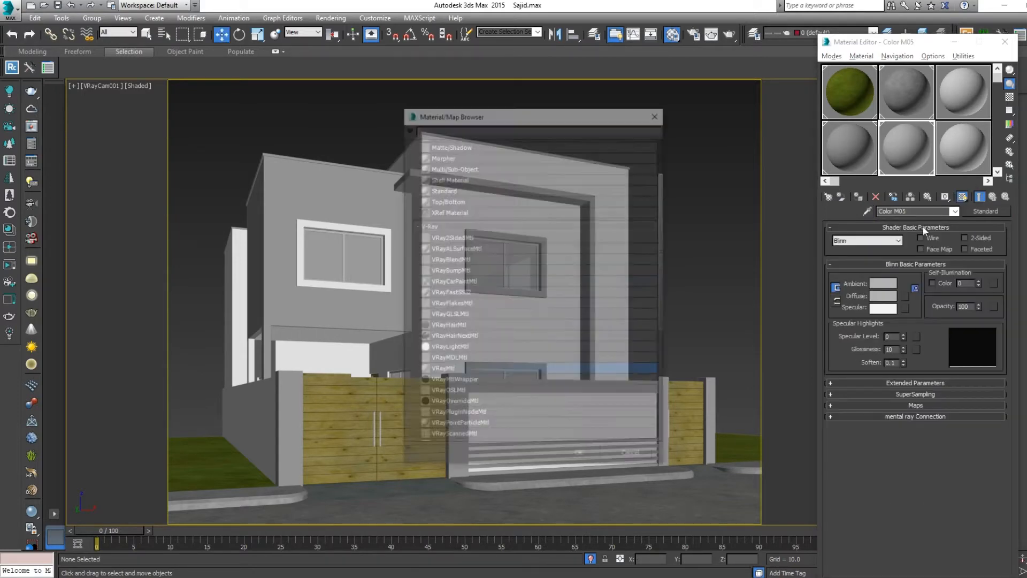
{"action": "double_click", "coordinate": [464, 336]}
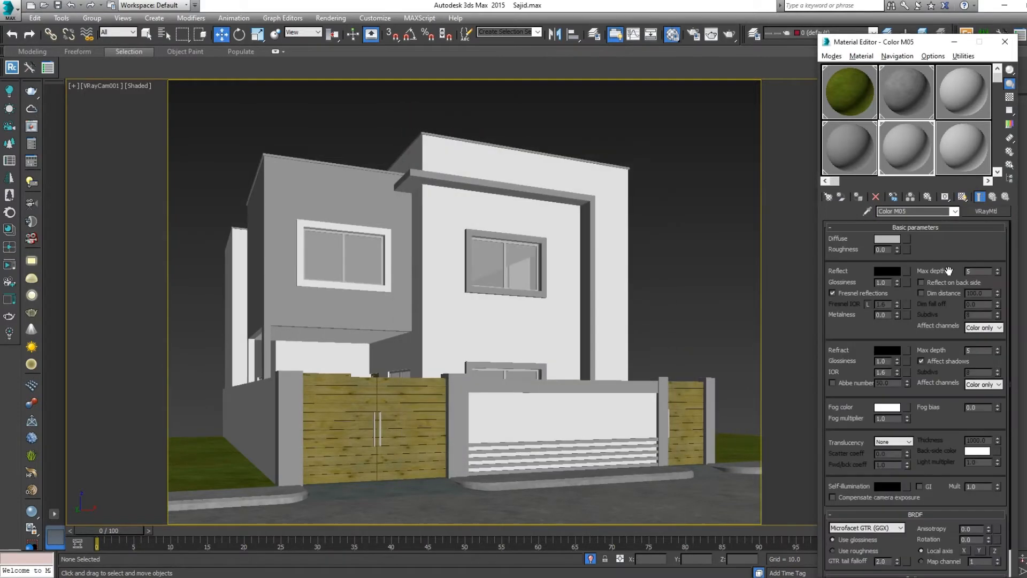
Step: Darken the diffuse colour of the Color M05 material to a value of 10
{"action": "left_click", "coordinate": [887, 239]}
{"action": "left_click_drag", "start_coordinate": [327, 87], "coordinate": [329, 75]}
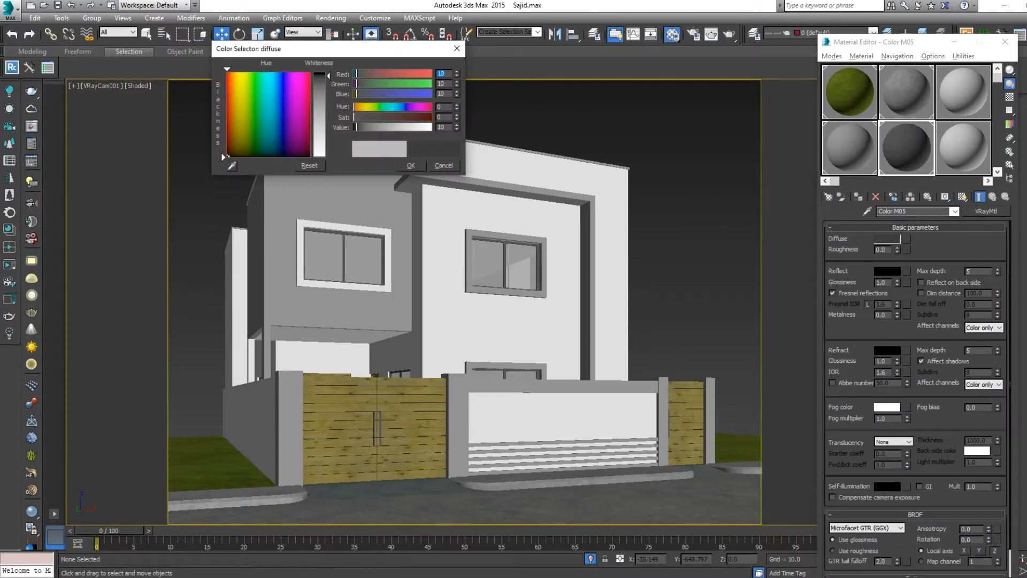
{"action": "left_click", "coordinate": [410, 165]}
Step: Pick the window pane's Translucent Glass Gray material into the Color M04 sample slot and convert it to VRayMtl
{"action": "left_click", "coordinate": [865, 159]}
{"action": "left_click", "coordinate": [868, 212]}
{"action": "left_click", "coordinate": [502, 246]}
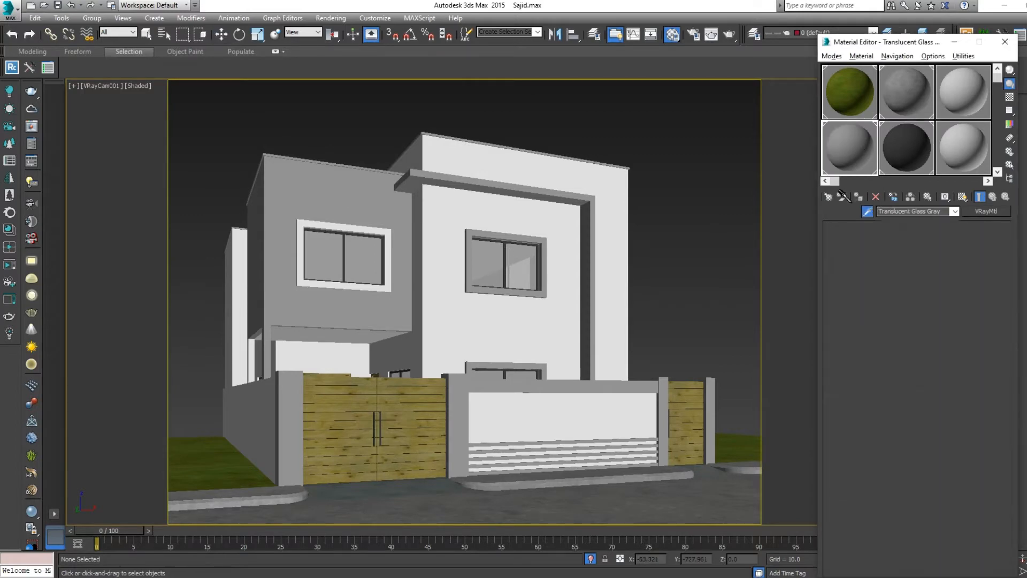
{"action": "left_click", "coordinate": [986, 211]}
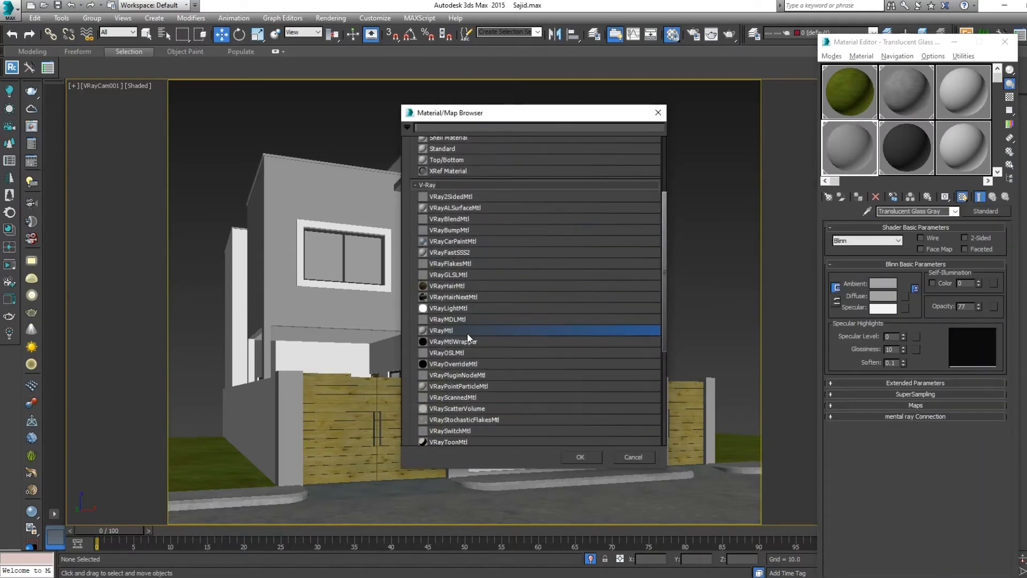
{"action": "double_click", "coordinate": [467, 332]}
Step: Set the Translucent Glass Gray material's diffuse colour to black and its reflection value to 60
{"action": "left_click", "coordinate": [888, 239]}
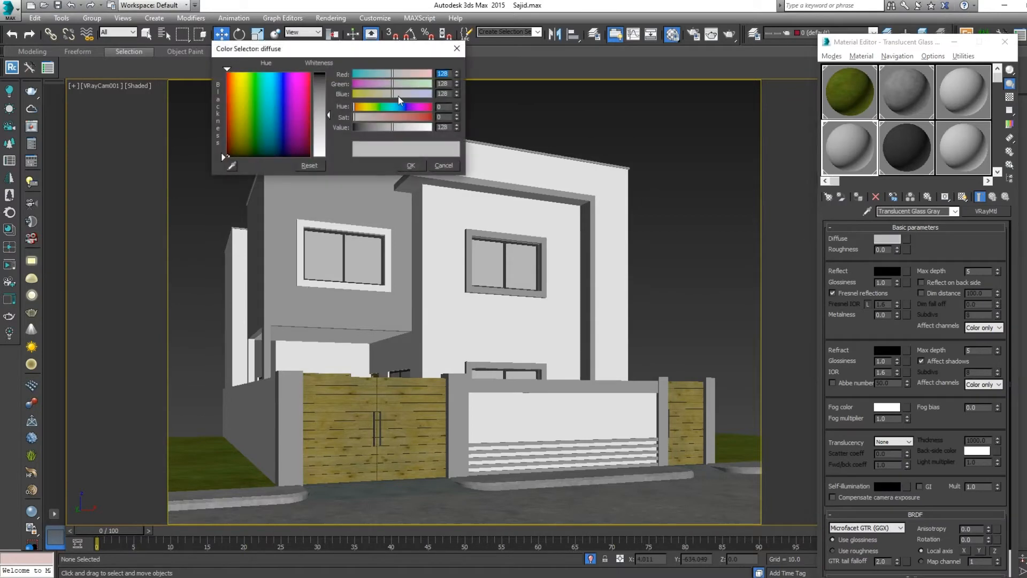
{"action": "left_click_drag", "start_coordinate": [323, 82], "coordinate": [321, 156]}
{"action": "left_click", "coordinate": [411, 165]}
{"action": "left_click", "coordinate": [887, 270]}
{"action": "type", "text": "606"}
{"action": "key", "text": "Return"}
{"action": "type", "text": "60"}
{"action": "key", "text": "Return"}
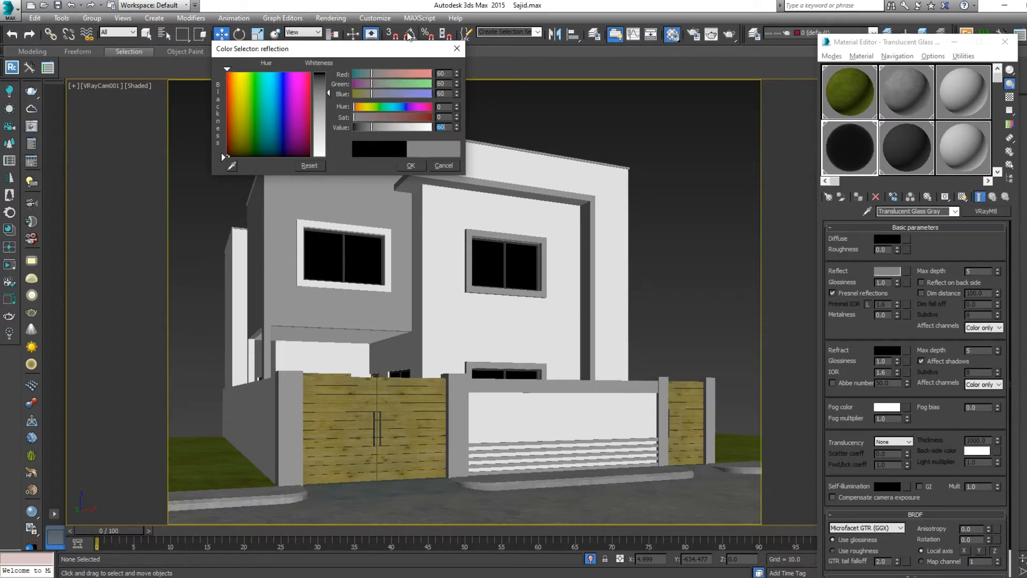
{"action": "left_click", "coordinate": [411, 165]}
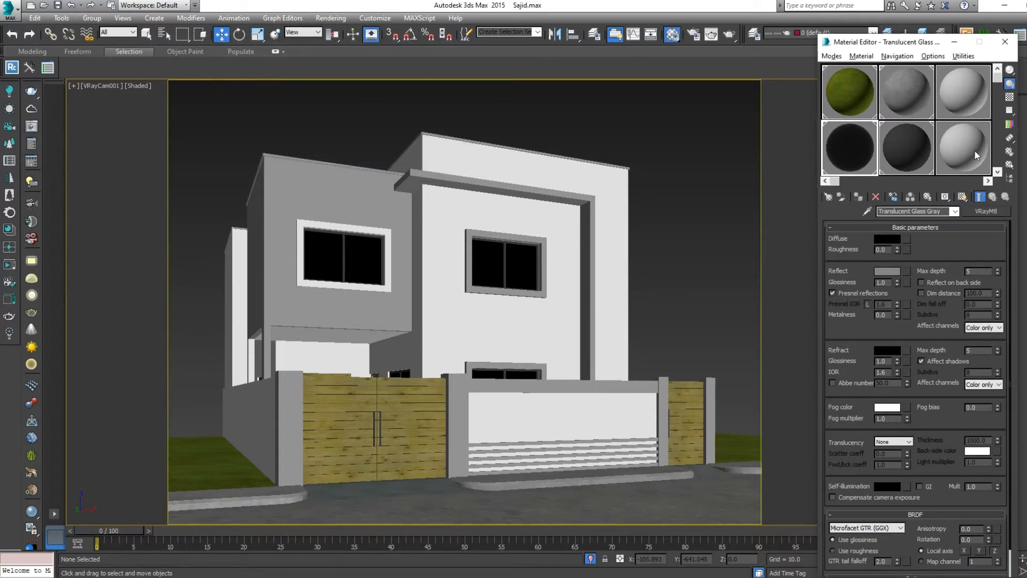
Step: Preview the glass over a checkered background, turn off its Fresnel reflections and set its refraction colour to white
{"action": "left_click", "coordinate": [1010, 97]}
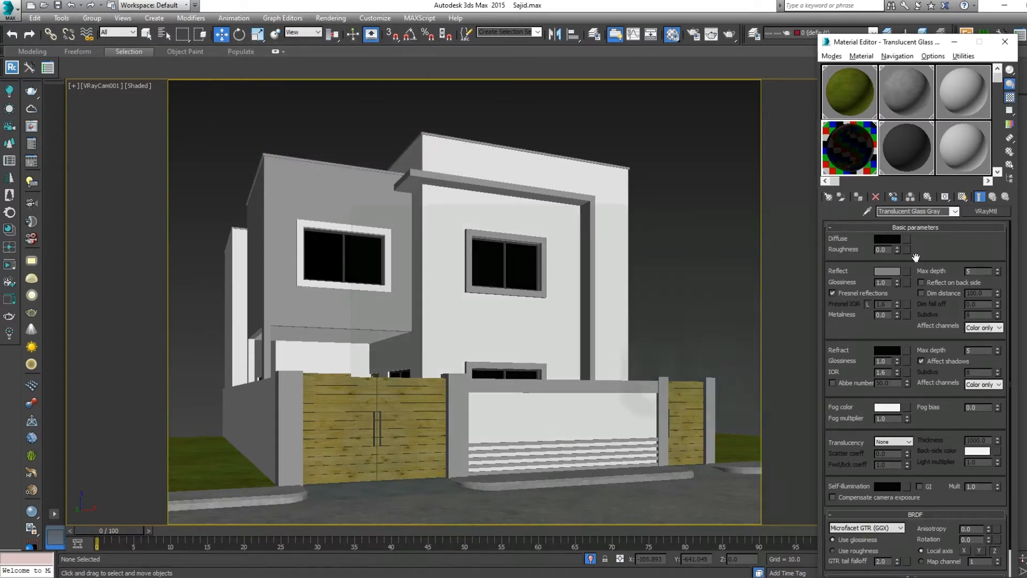
{"action": "left_click", "coordinate": [846, 292]}
{"action": "left_click", "coordinate": [888, 350]}
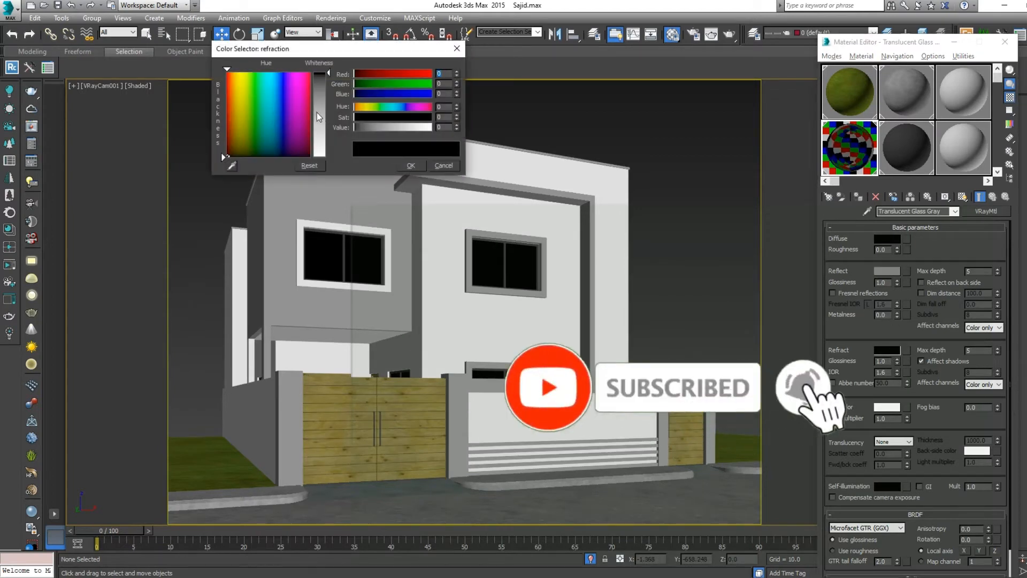
{"action": "left_click_drag", "start_coordinate": [317, 112], "coordinate": [381, 156]}
{"action": "left_click", "coordinate": [417, 166]}
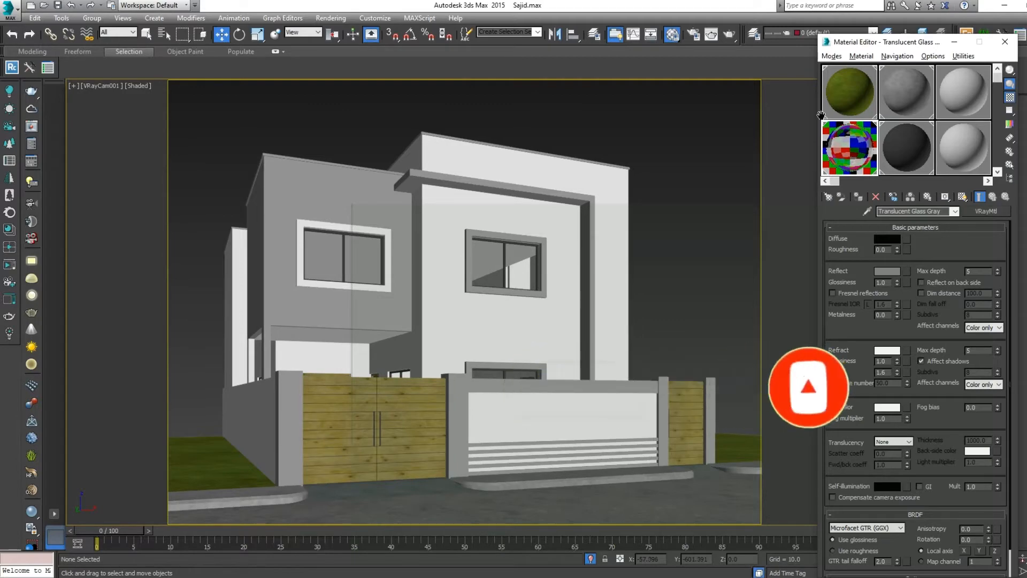
Step: Pick the gate's Wood Plywood Knots material into the green grass sample slot and convert it to VRayMtl
{"action": "left_click", "coordinate": [848, 101]}
{"action": "left_click", "coordinate": [867, 211]}
{"action": "left_click", "coordinate": [398, 397]}
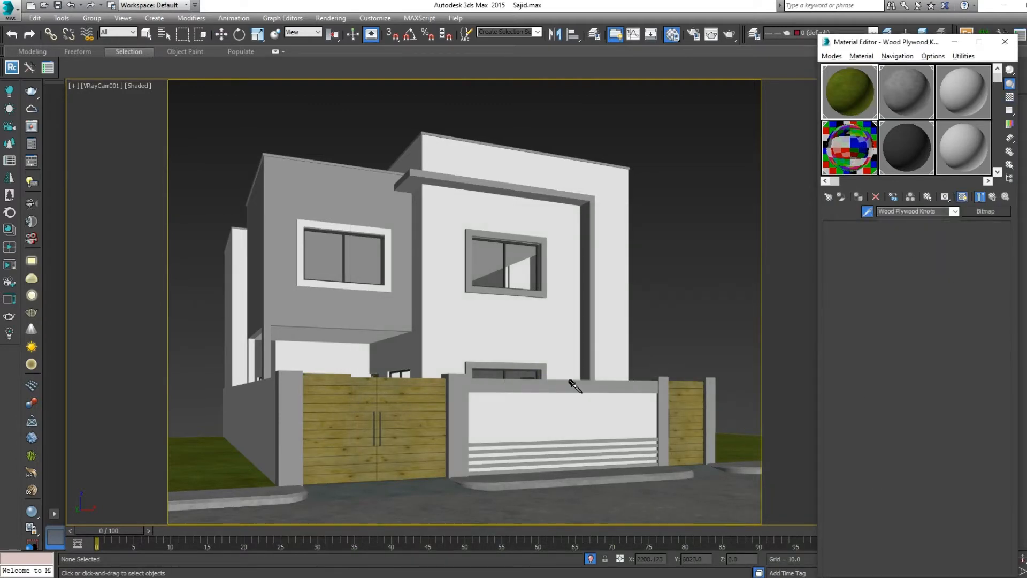
{"action": "left_click", "coordinate": [986, 211]}
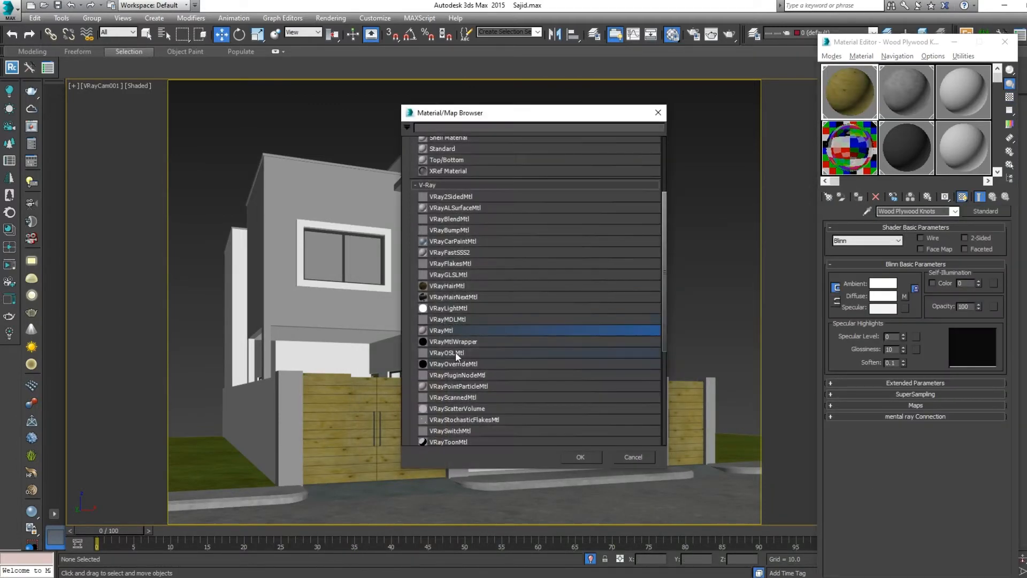
{"action": "double_click", "coordinate": [456, 335]}
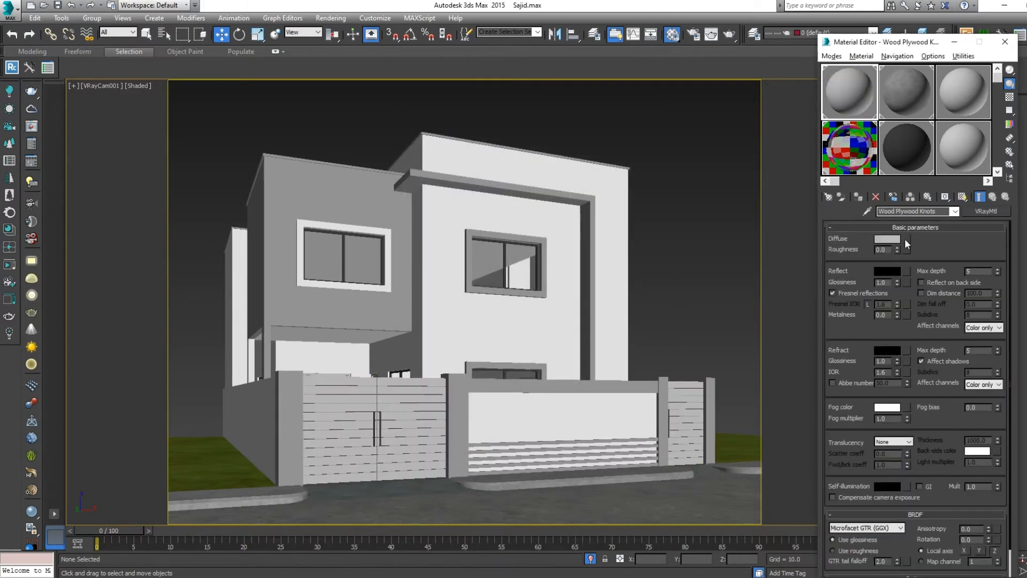
Step: Start a Bitmap map for the Wood Plywood Knots diffuse channel and browse to the E:\Materials\Wood folder
{"action": "left_click", "coordinate": [907, 240]}
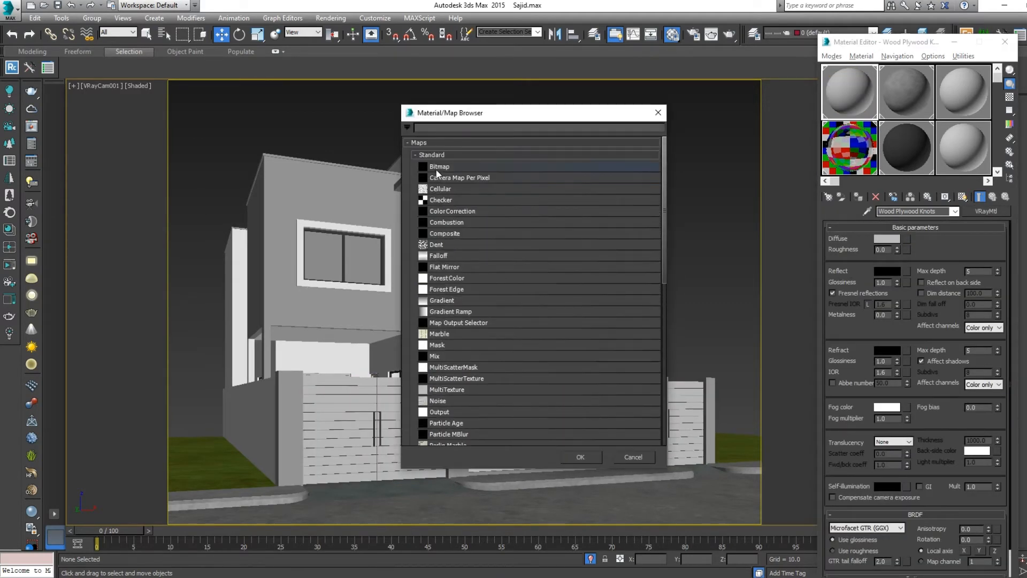
{"action": "double_click", "coordinate": [436, 169]}
{"action": "left_click", "coordinate": [447, 146]}
{"action": "key", "text": "BackSpace"}
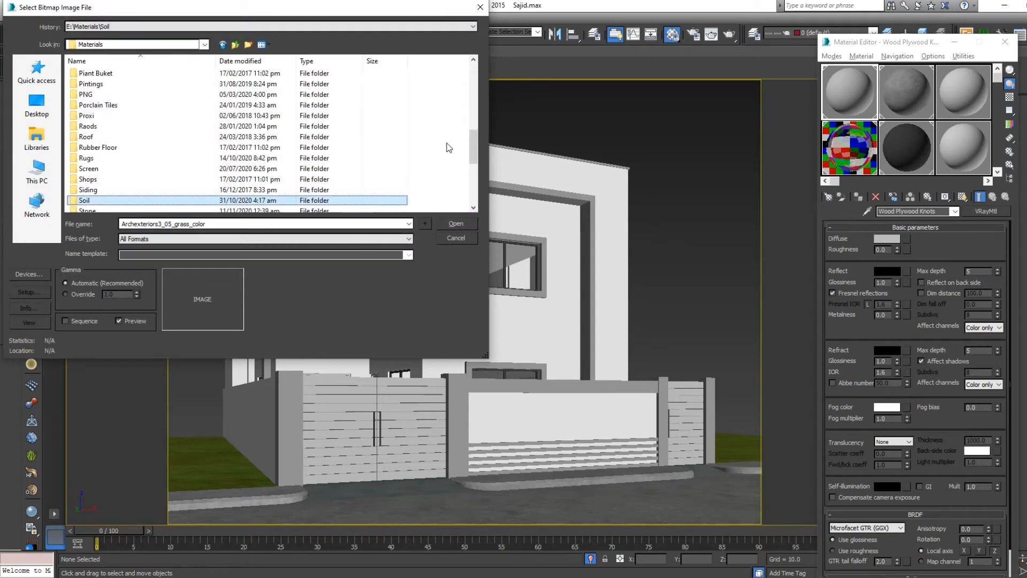
{"action": "left_click", "coordinate": [37, 171]}
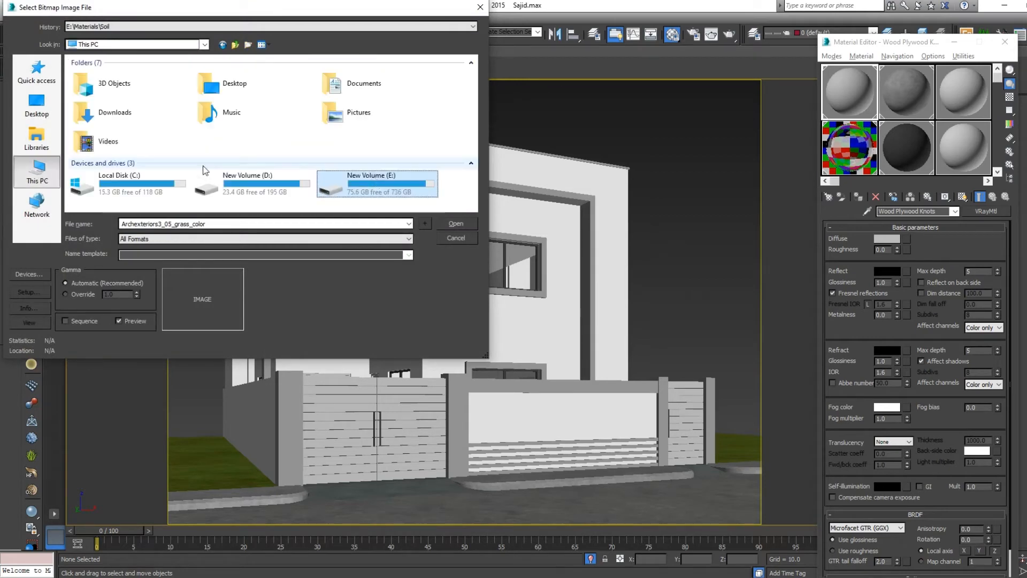
{"action": "double_click", "coordinate": [405, 187]}
{"action": "double_click", "coordinate": [110, 96]}
{"action": "scroll", "coordinate": [186, 149], "scroll_direction": "down", "scroll_amount": 10}
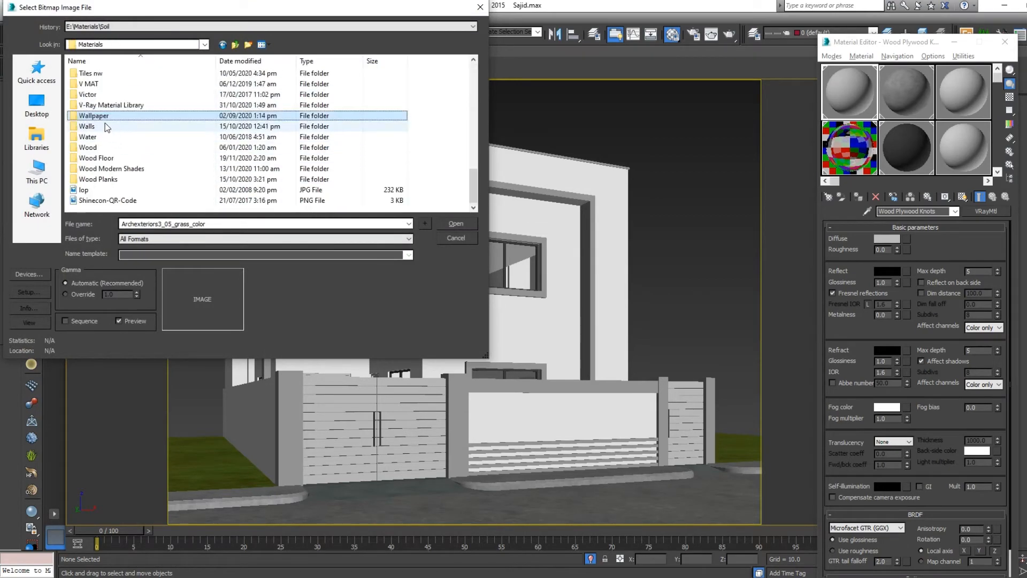
{"action": "double_click", "coordinate": [102, 147]}
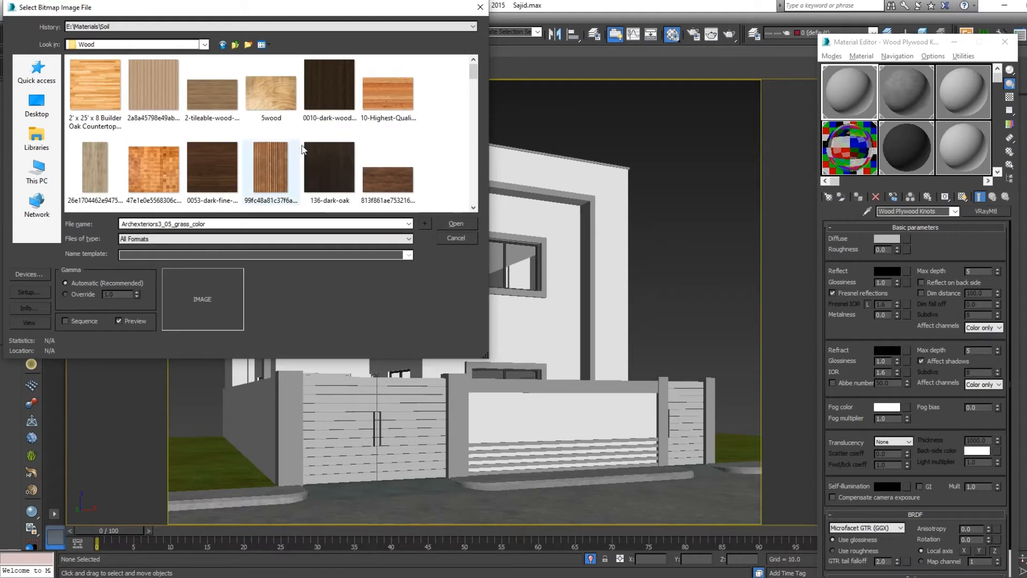
Step: Load classical wood.jpg as the diffuse bitmap and show the wood texture on the gates in the viewport
{"action": "scroll", "coordinate": [300, 153], "scroll_direction": "down", "scroll_amount": 2}
{"action": "scroll", "coordinate": [303, 178], "scroll_direction": "down", "scroll_amount": 2}
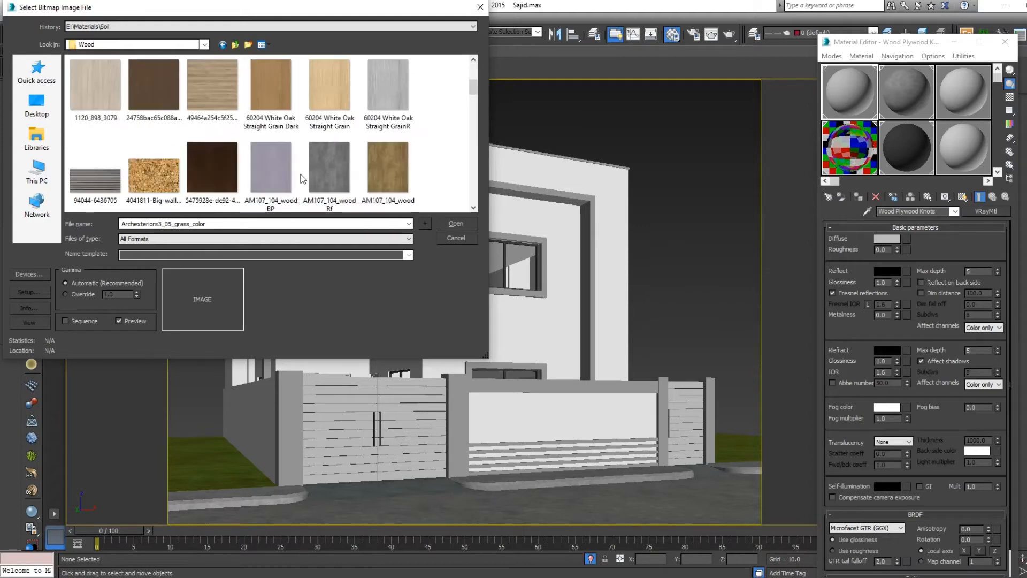
{"action": "scroll", "coordinate": [303, 179], "scroll_direction": "down", "scroll_amount": 2}
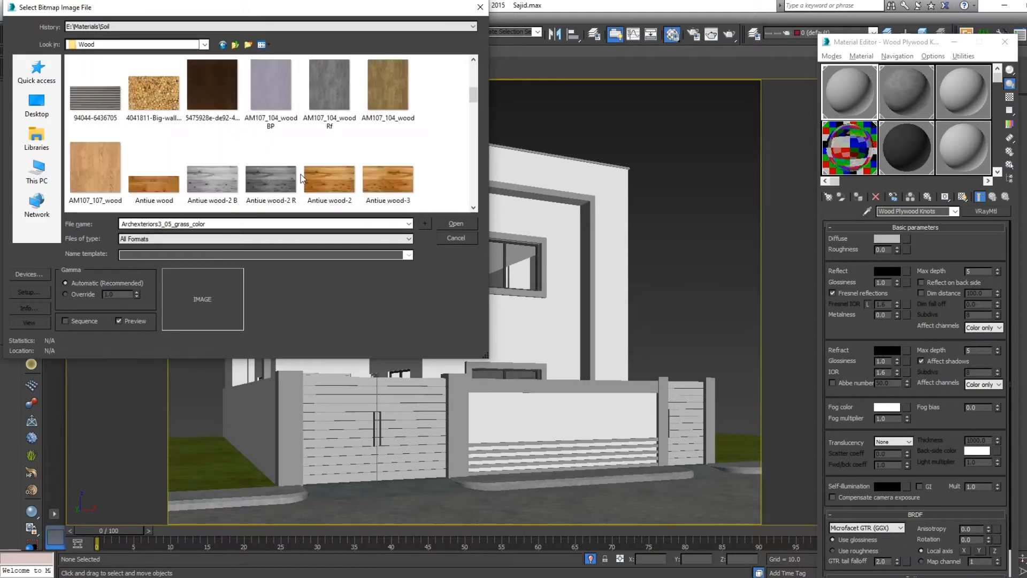
{"action": "scroll", "coordinate": [301, 178], "scroll_direction": "down", "scroll_amount": 2}
{"action": "scroll", "coordinate": [302, 179], "scroll_direction": "down", "scroll_amount": 2}
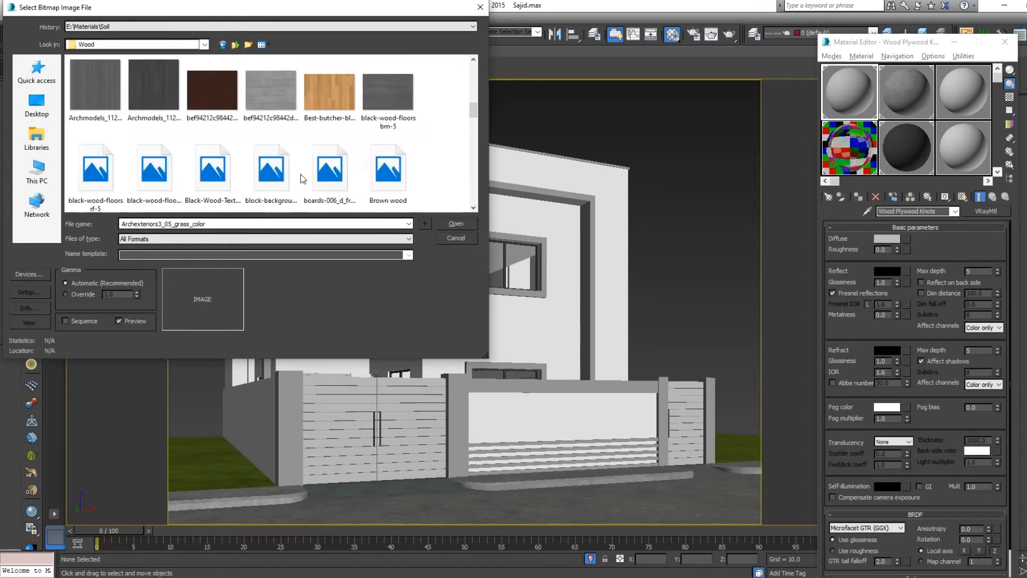
{"action": "scroll", "coordinate": [303, 179], "scroll_direction": "down", "scroll_amount": 2}
{"action": "scroll", "coordinate": [302, 179], "scroll_direction": "down", "scroll_amount": 2}
{"action": "double_click", "coordinate": [154, 86]}
{"action": "left_click", "coordinate": [962, 197]}
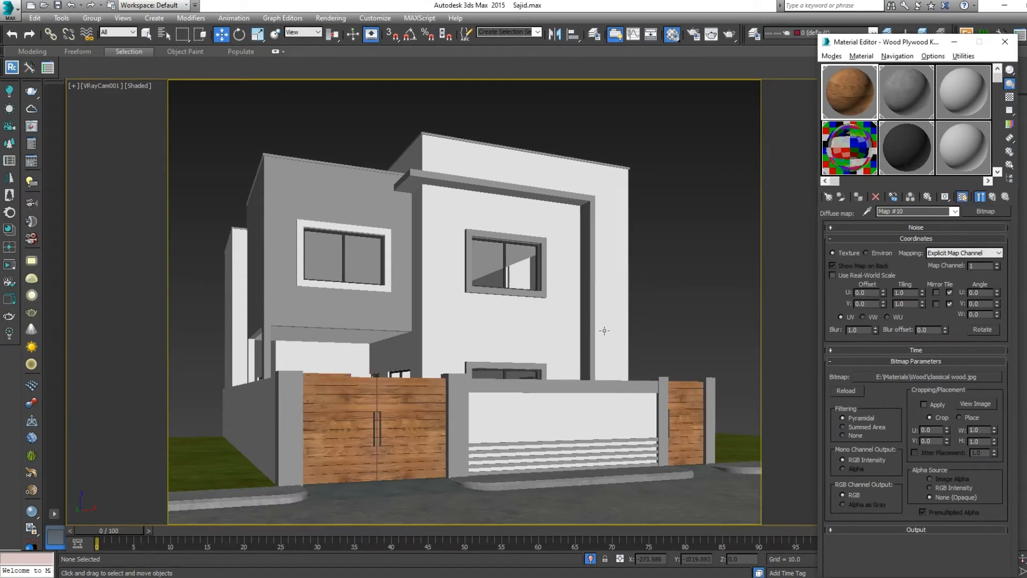
Step: View the main gate up close in perspective and set the wood bitmap's U and V tiling to 2
{"action": "middle_click", "coordinate": [401, 392]}
{"action": "key", "text": "p"}
{"action": "scroll", "coordinate": [395, 396], "scroll_direction": "up", "scroll_amount": 10}
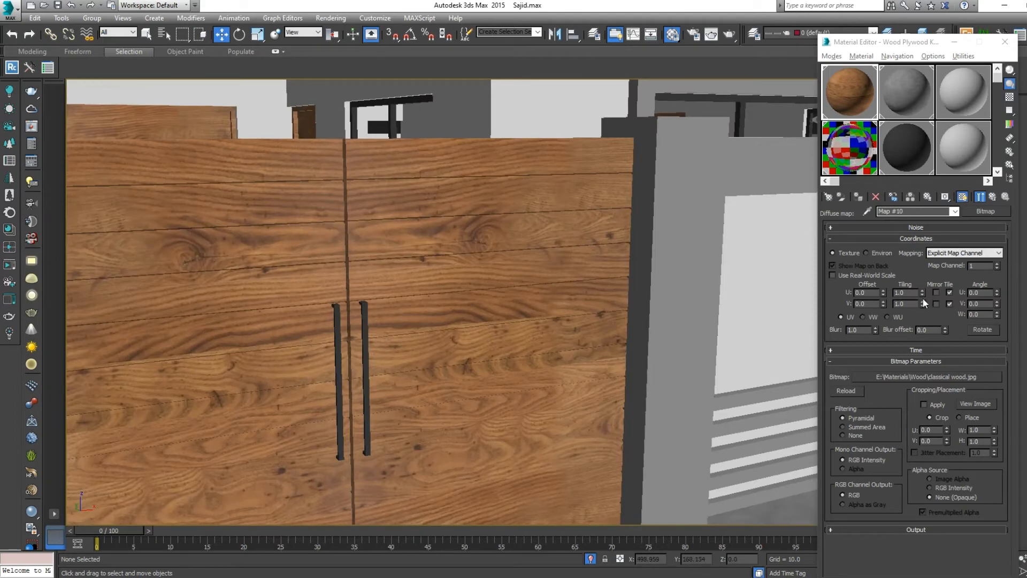
{"action": "left_click_drag", "start_coordinate": [917, 292], "coordinate": [858, 295]}
{"action": "type", "text": "2"}
{"action": "key", "text": "Return"}
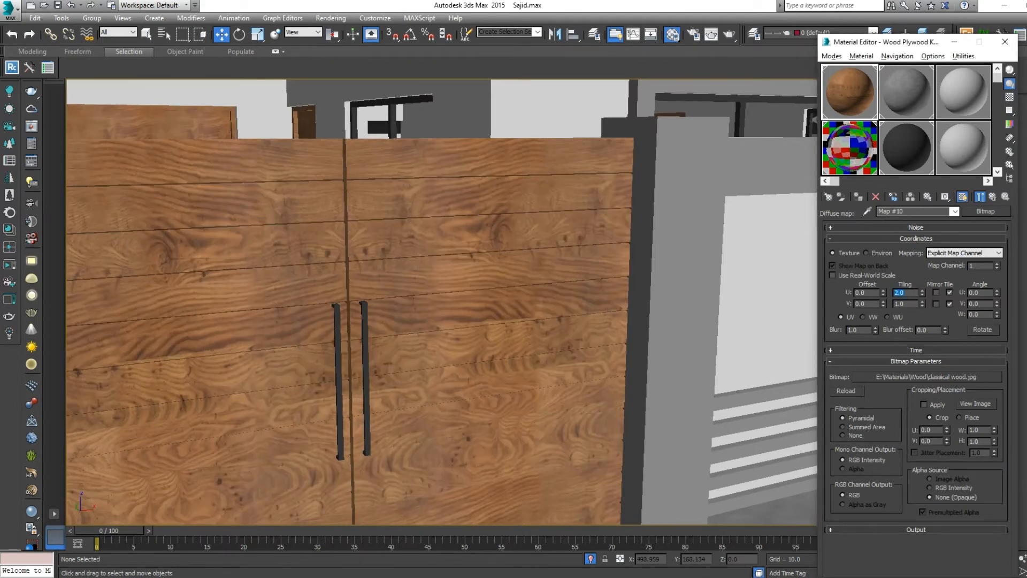
{"action": "type", "text": "2"}
{"action": "key", "text": "Return"}
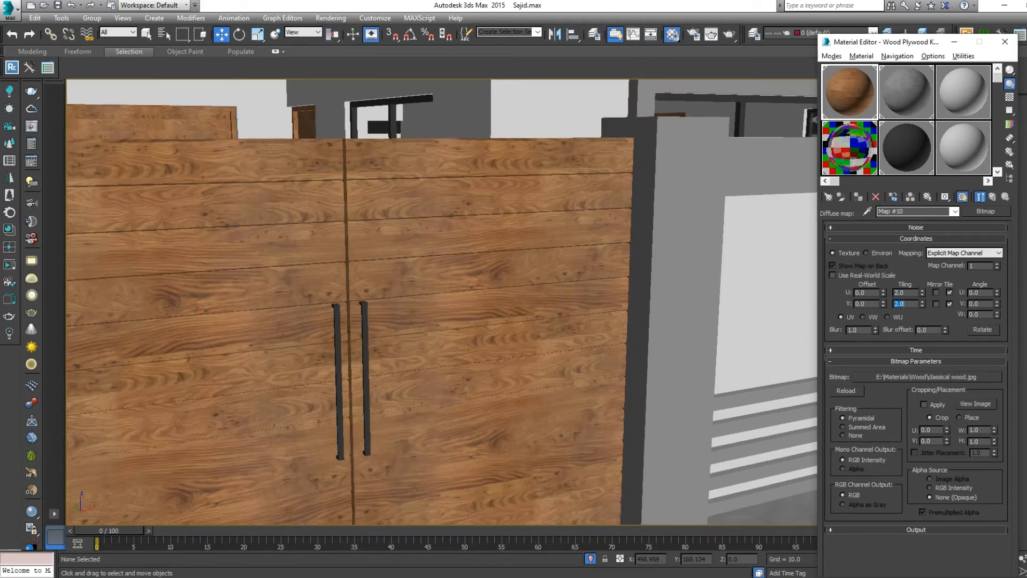
Step: Set the wood bitmap's U tiling to 1.5, judging the whole gate, and return to the camera view
{"action": "scroll", "coordinate": [537, 266], "scroll_direction": "down", "scroll_amount": 5}
{"action": "mouse_move", "coordinate": [537, 266]}
{"action": "middle_mouse_down", "text": "alt"}
{"action": "mouse_move", "coordinate": [503, 268]}
{"action": "mouse_move", "coordinate": [542, 278]}
{"action": "middle_mouse_up", "text": "alt"}
{"action": "left_click_drag", "start_coordinate": [912, 292], "coordinate": [851, 297]}
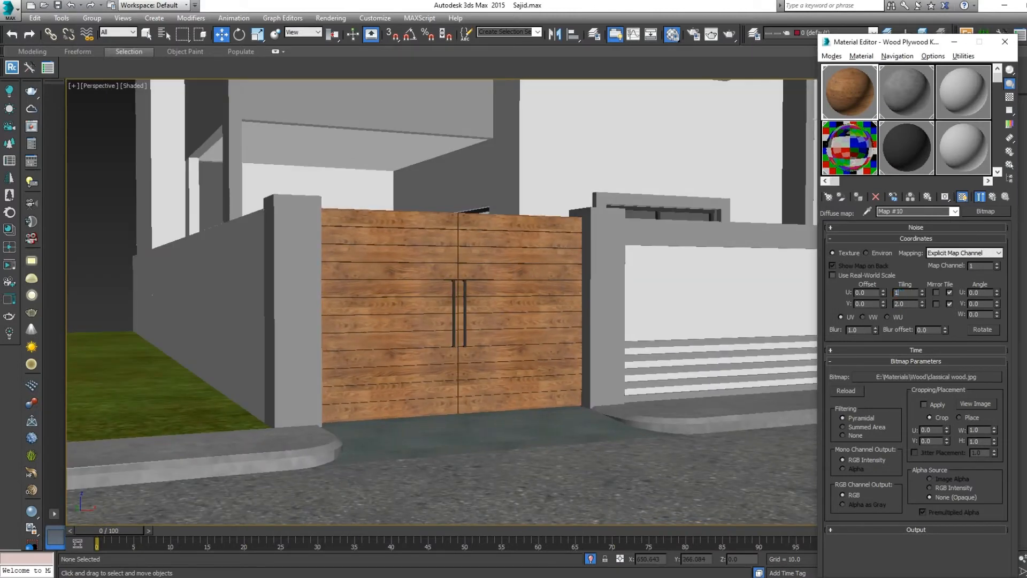
{"action": "type", "text": "1"}
{"action": "key", "text": "Return"}
{"action": "type", "text": "1.5"}
{"action": "key", "text": "Return"}
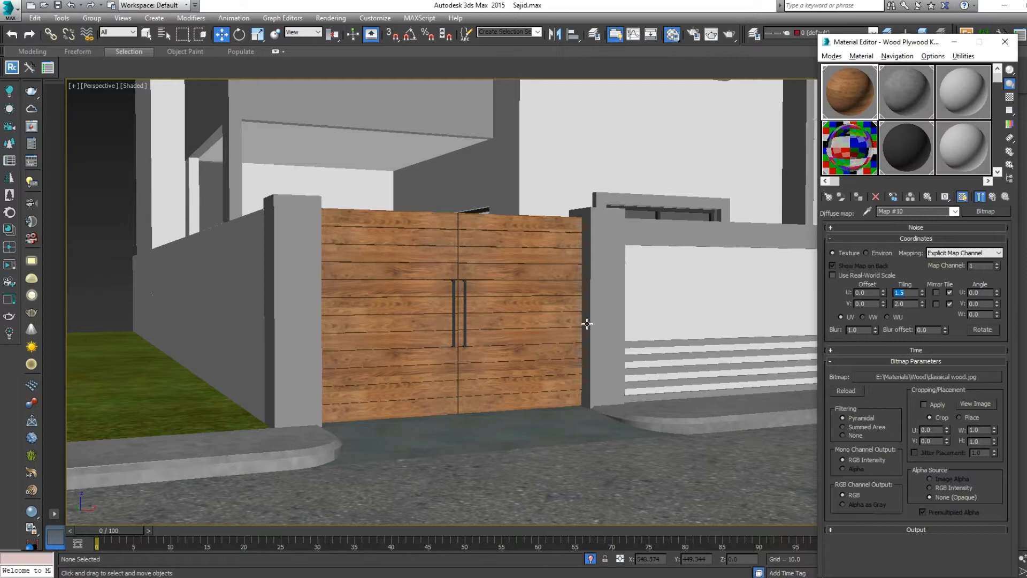
{"action": "key", "text": "c"}
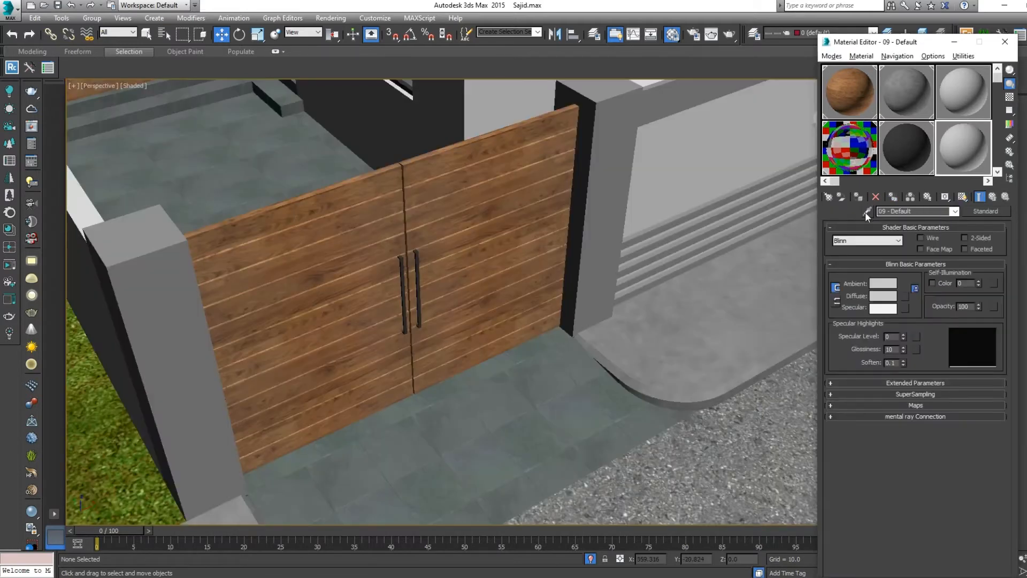
Step: Pick the driveway floor's multi_Group_002 material into the 09 - Default sample slot and close the Material Editor
{"action": "left_click", "coordinate": [867, 211]}
{"action": "middle_click_drag", "start_coordinate": [537, 243], "coordinate": [493, 343]}
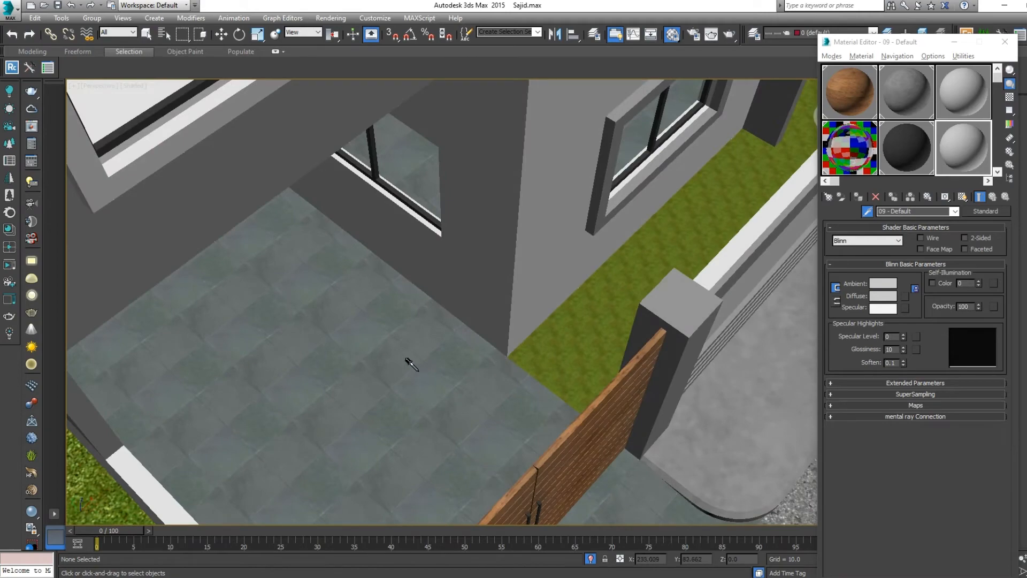
{"action": "left_click", "coordinate": [408, 360]}
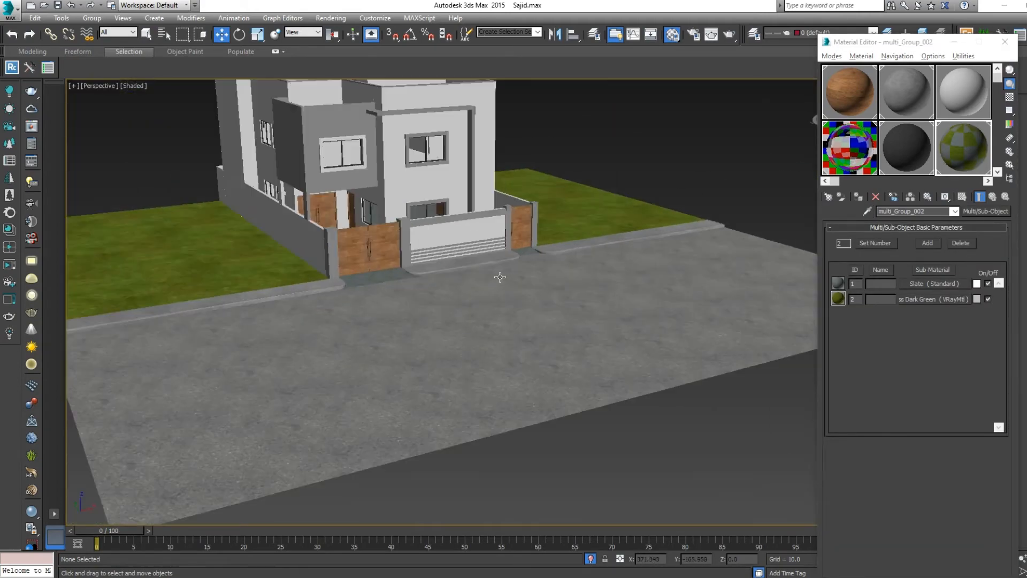
{"action": "left_click", "coordinate": [1008, 45]}
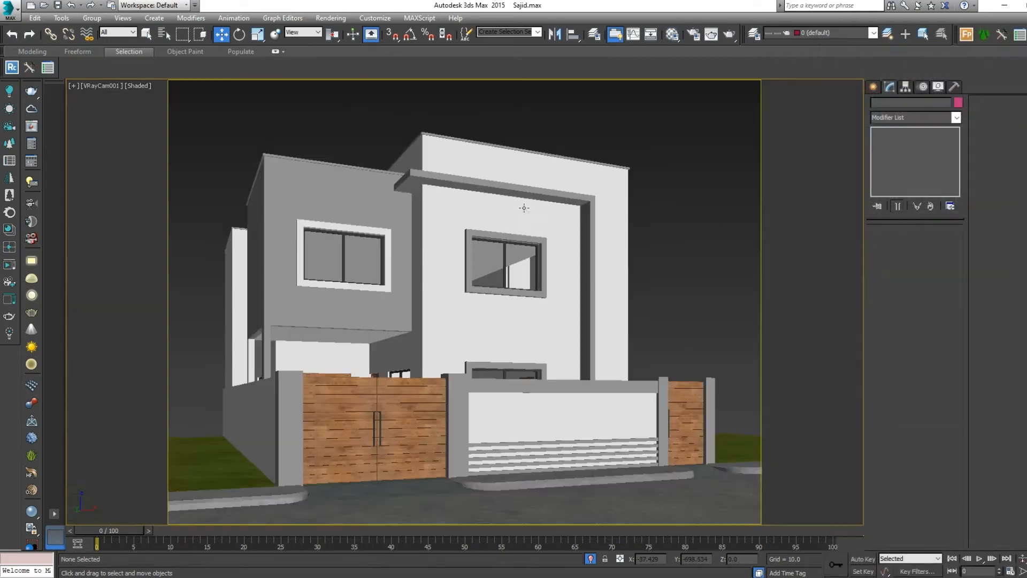
Step: Start merging another scene file and browse to the Project Files 2020 folder on drive E
{"action": "left_click", "coordinate": [9, 8]}
{"action": "mouse_move", "coordinate": [72, 163]}
{"action": "left_click", "coordinate": [123, 92]}
{"action": "left_click", "coordinate": [30, 167]}
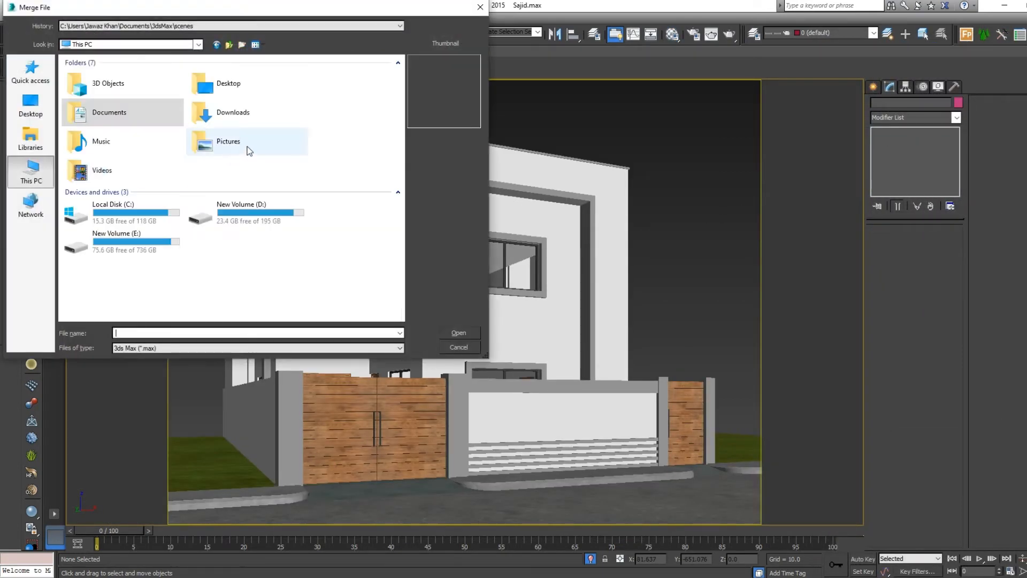
{"action": "double_click", "coordinate": [161, 243]}
{"action": "double_click", "coordinate": [98, 136]}
{"action": "scroll", "coordinate": [139, 160], "scroll_direction": "down", "scroll_amount": 2}
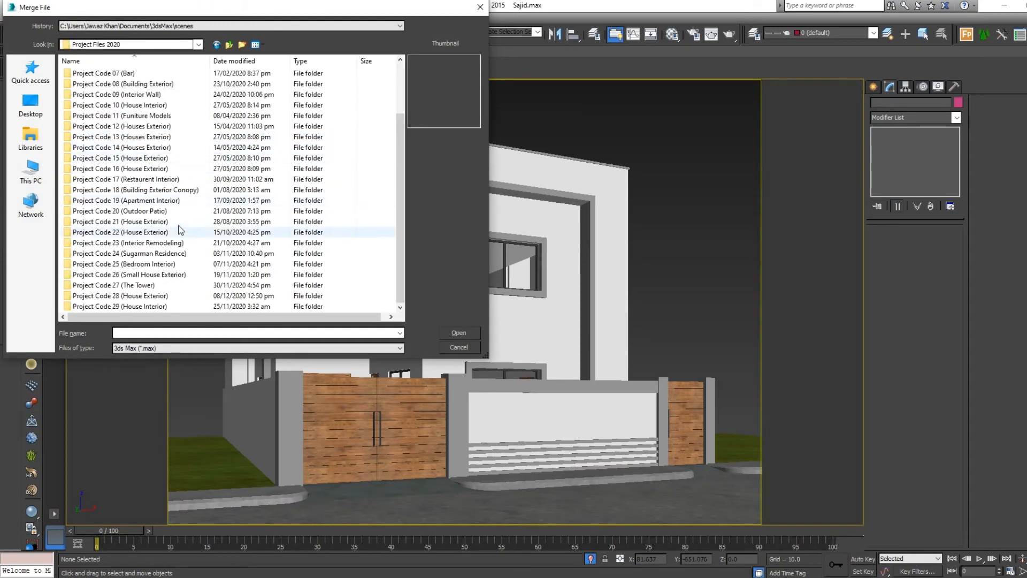
Step: Open the House exterior scene from the Project Code 28 (House Exterior) folder for merging
{"action": "left_click", "coordinate": [160, 306]}
{"action": "double_click", "coordinate": [163, 306]}
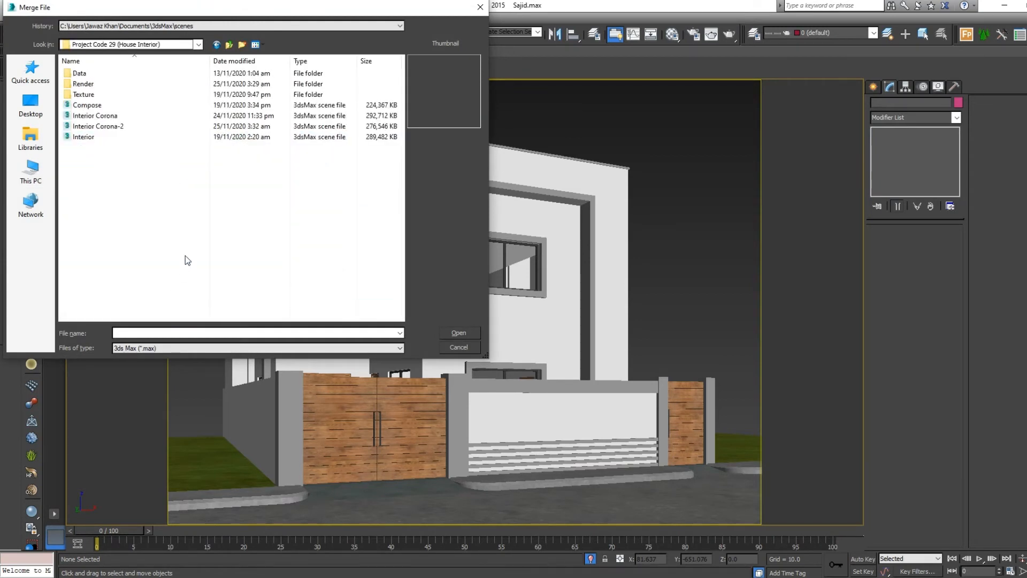
{"action": "key", "text": "BackSpace"}
{"action": "double_click", "coordinate": [150, 296]}
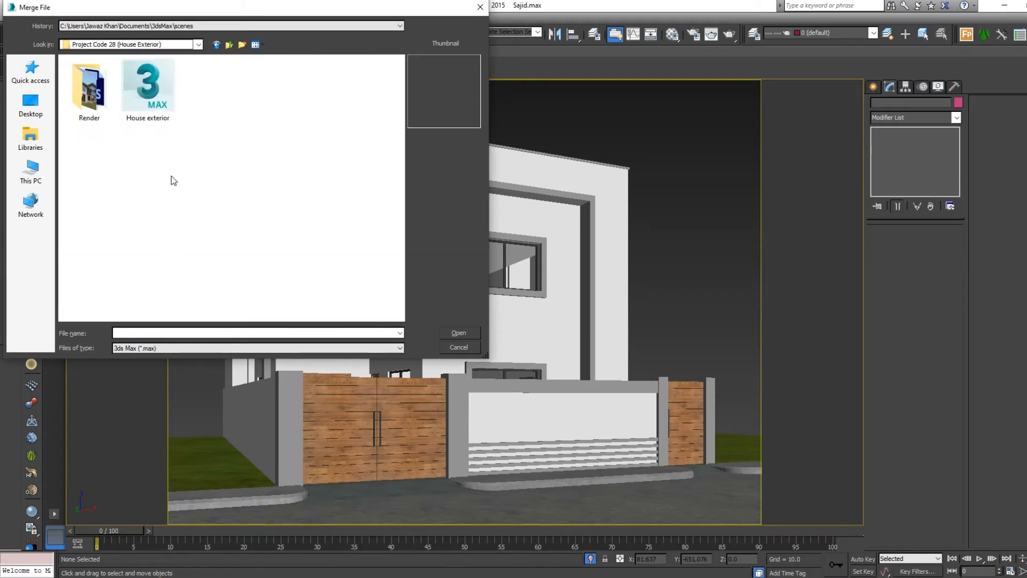
{"action": "left_click", "coordinate": [147, 88]}
{"action": "left_click", "coordinate": [461, 332]}
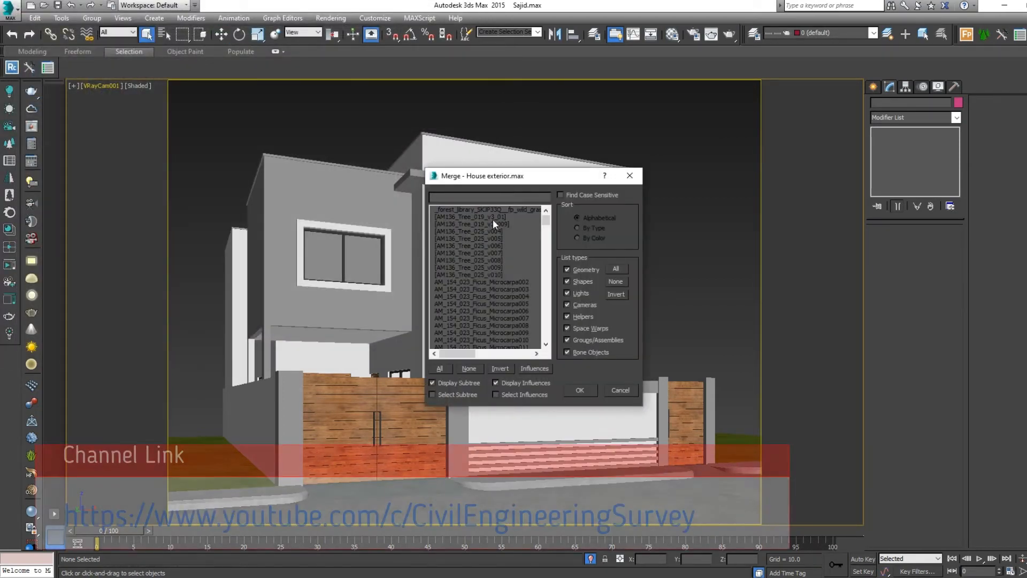
Step: Select AM136_Tree_019_v3_01, AM_154_023_Ficus_Microcarpa002 and AM_154_031_Gardenia002 as objects to merge
{"action": "left_click", "coordinate": [493, 217]}
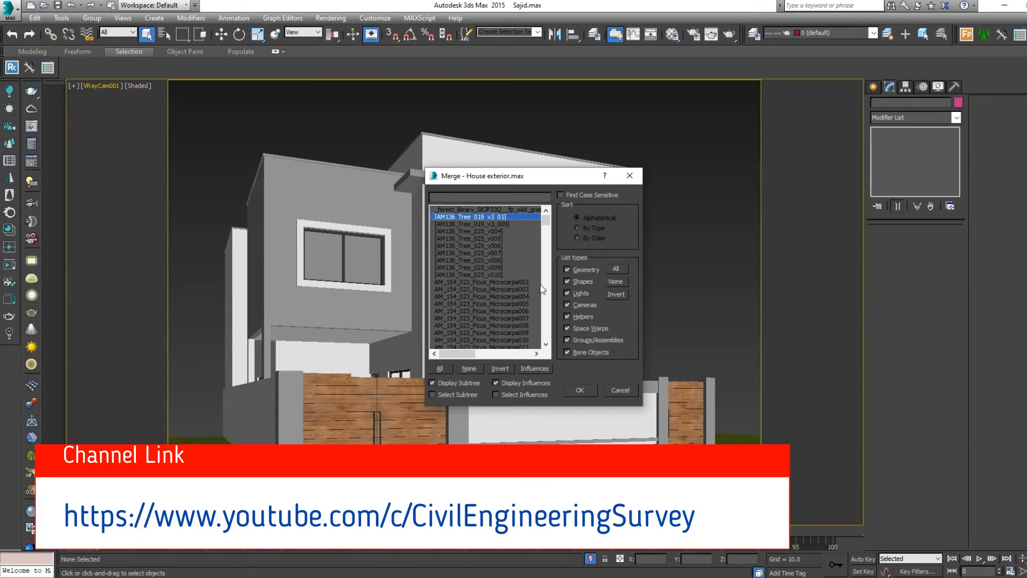
{"action": "left_click", "coordinate": [517, 283], "text": "ctrl"}
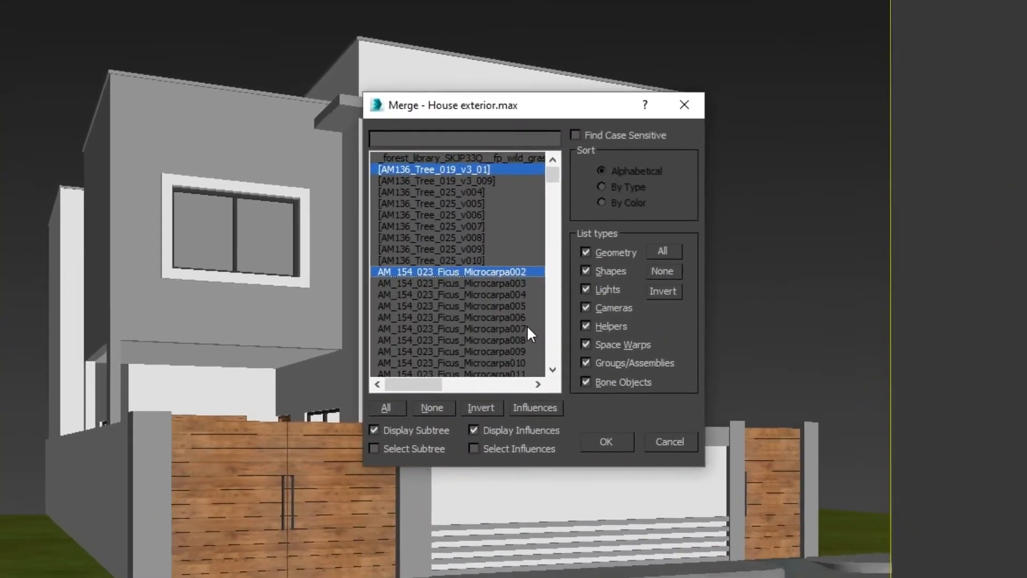
{"action": "scroll", "coordinate": [526, 316], "scroll_direction": "down", "scroll_amount": 1}
{"action": "scroll", "coordinate": [506, 345], "scroll_direction": "down", "scroll_amount": 1}
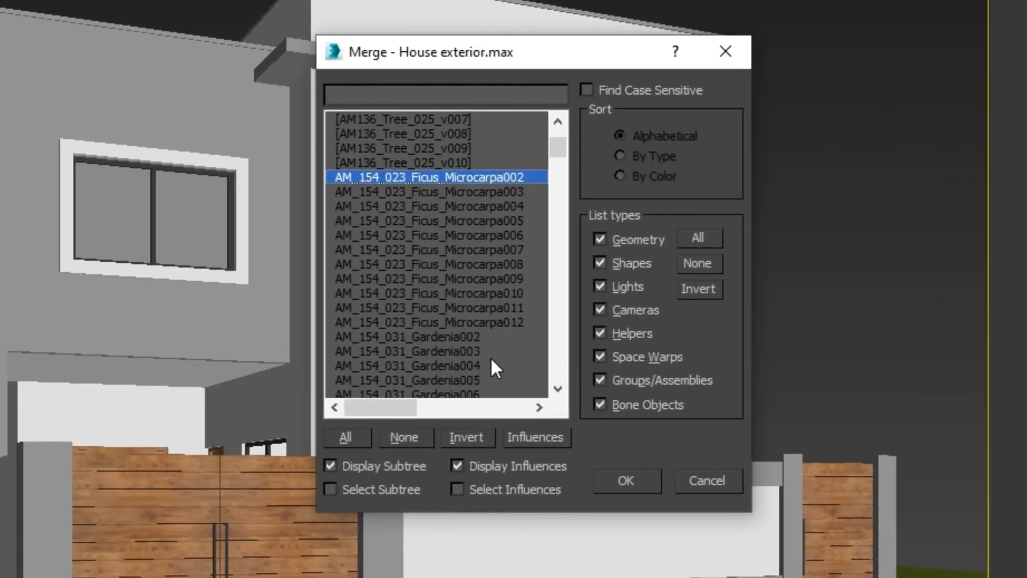
{"action": "left_click", "coordinate": [455, 336], "text": "ctrl"}
Step: Add the TreesBACK001 group and the Scatter-Grass object to the merge selection
{"action": "left_click_drag", "start_coordinate": [557, 150], "coordinate": [564, 371]}
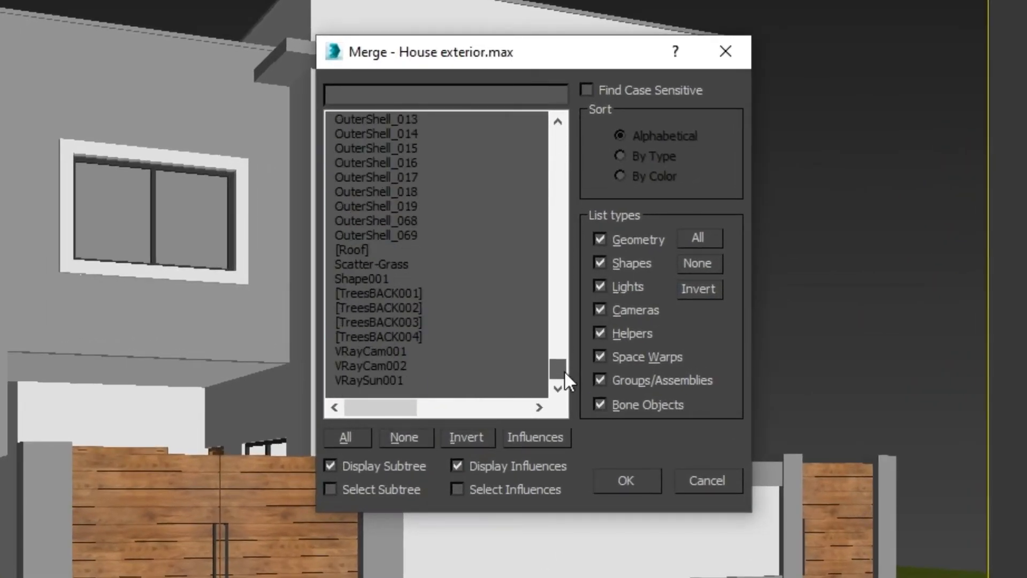
{"action": "left_click", "coordinate": [398, 294], "text": "ctrl"}
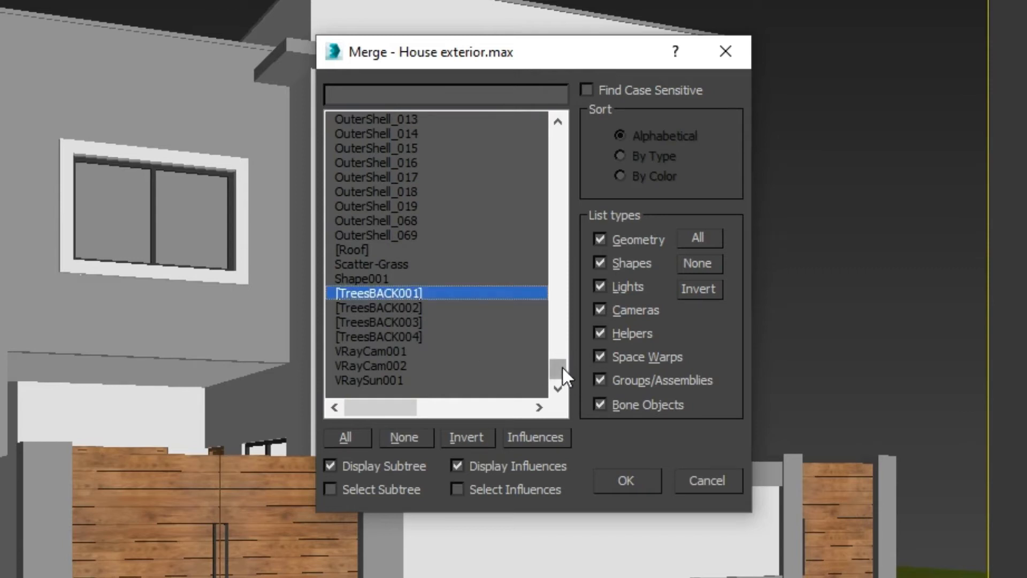
{"action": "left_click_drag", "start_coordinate": [562, 367], "coordinate": [563, 134]}
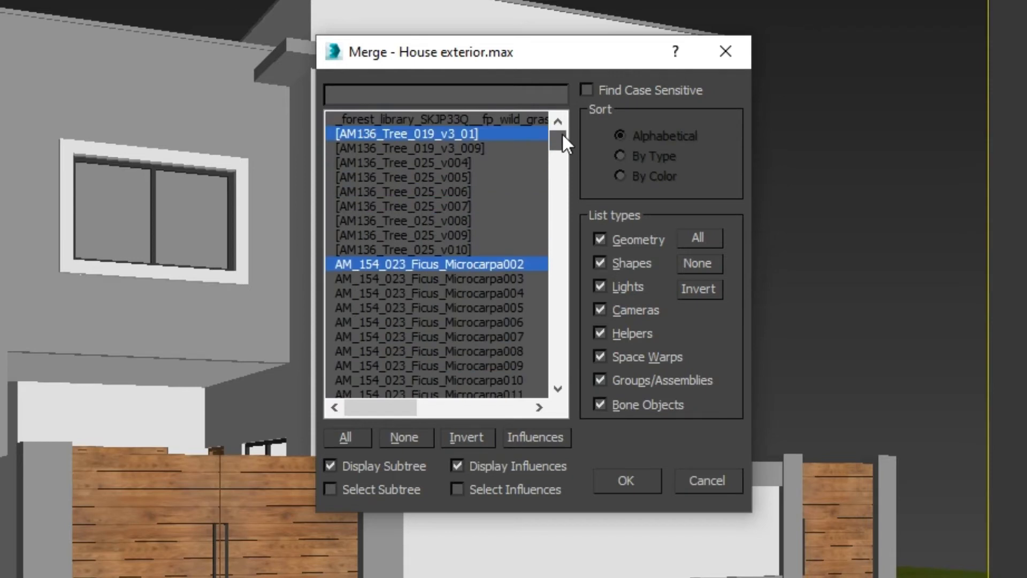
{"action": "left_click_drag", "start_coordinate": [562, 130], "coordinate": [591, 393]}
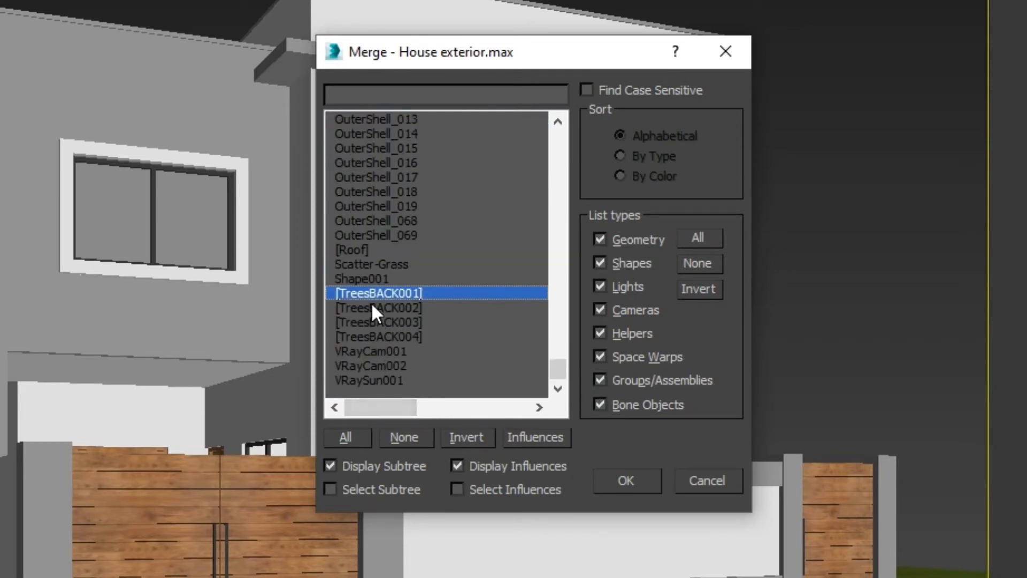
{"action": "left_click", "coordinate": [382, 265], "text": "ctrl"}
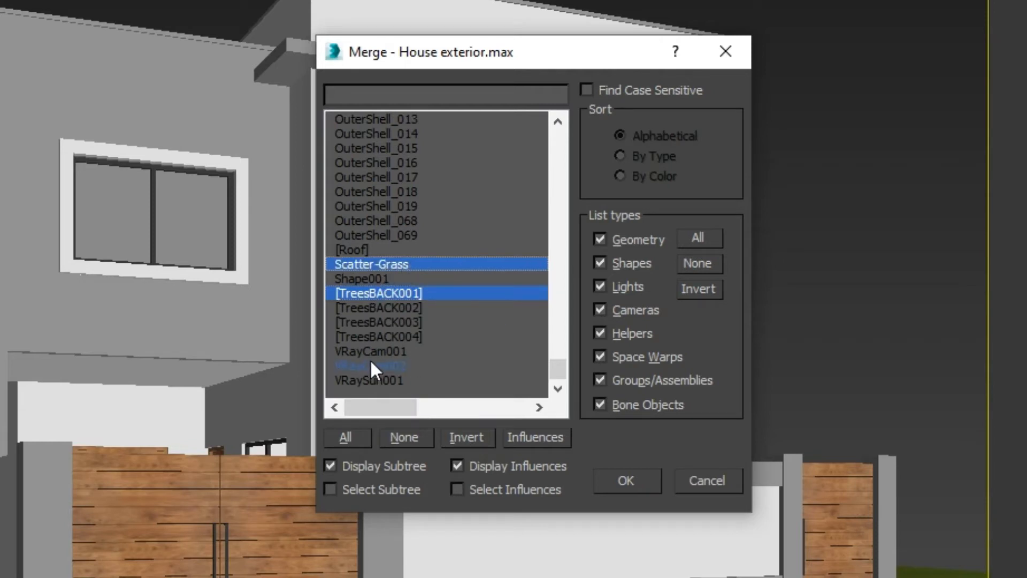
Step: Add Obj-Grass and the forest_library_SKJP33Q wild grass object to the merge selection
{"action": "left_click_drag", "start_coordinate": [561, 362], "coordinate": [569, 335]}
{"action": "left_click", "coordinate": [385, 292], "text": "ctrl"}
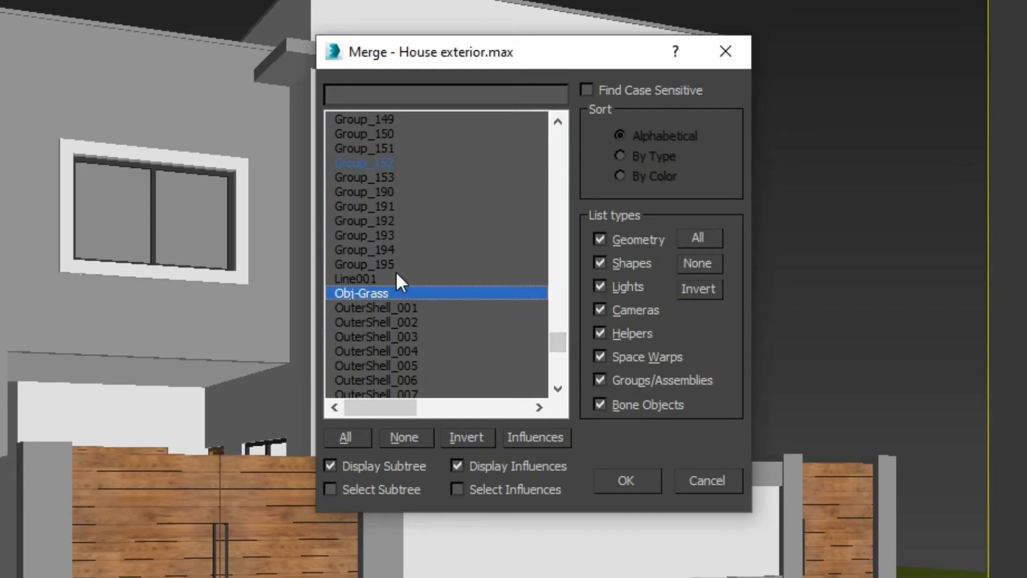
{"action": "left_click", "coordinate": [378, 167], "text": "ctrl"}
{"action": "left_click", "coordinate": [391, 161], "text": "ctrl"}
{"action": "left_click_drag", "start_coordinate": [562, 345], "coordinate": [562, 124]}
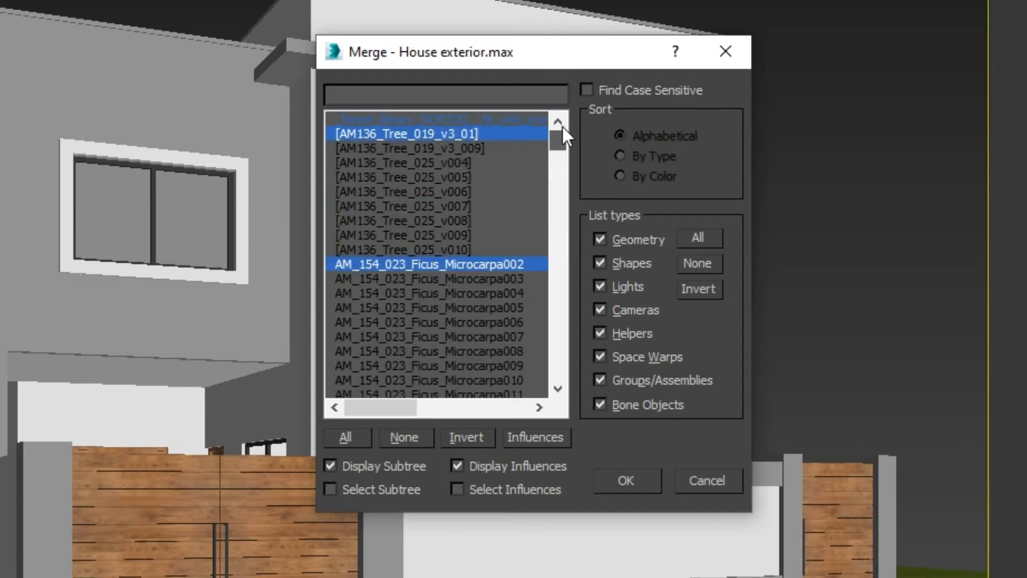
{"action": "left_click", "coordinate": [504, 118], "text": "ctrl"}
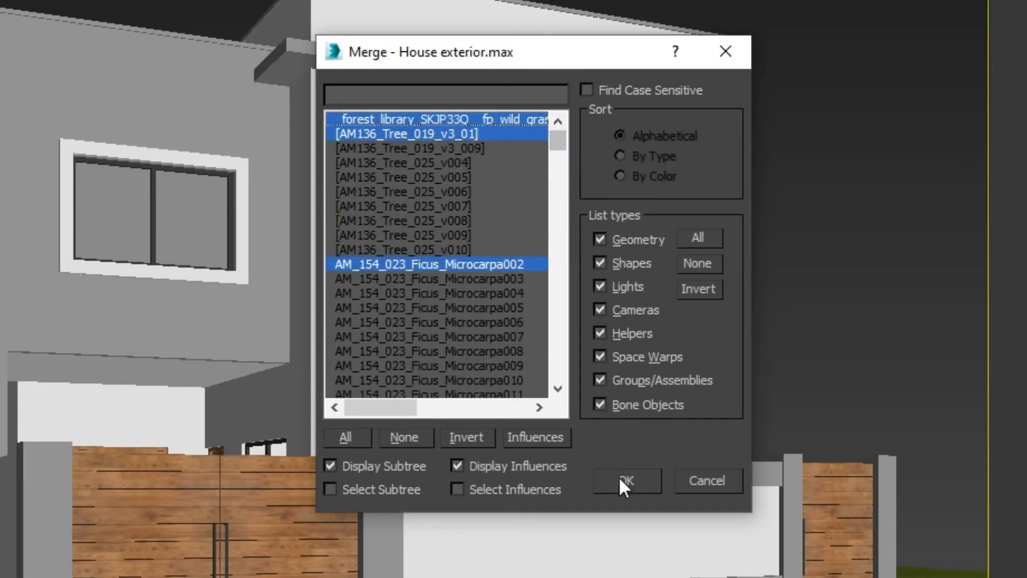
Step: Add the Back003 backdrop to the merge selection and merge all chosen objects into the scene
{"action": "left_click_drag", "start_coordinate": [557, 144], "coordinate": [550, 168]}
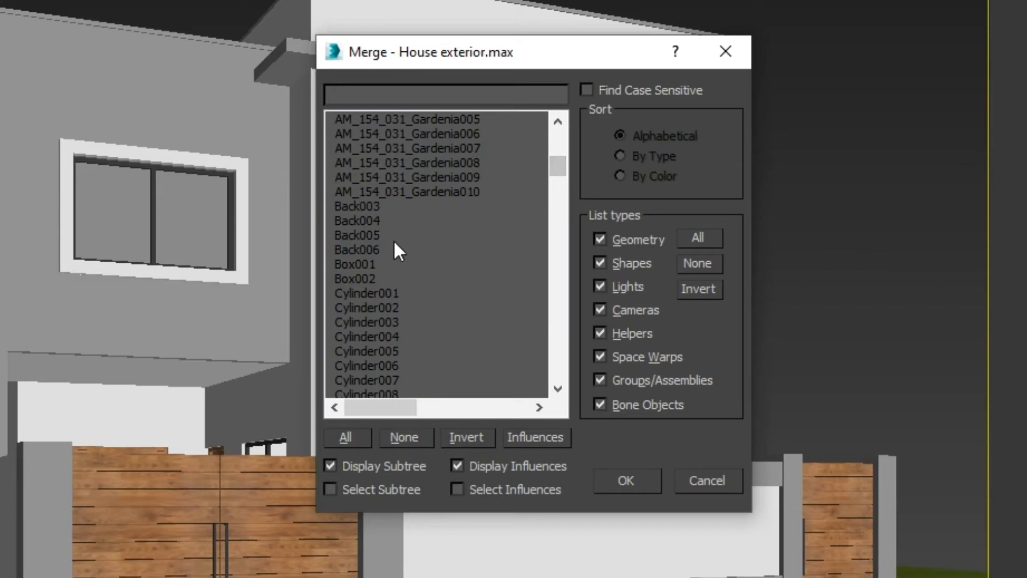
{"action": "left_click", "coordinate": [354, 208]}
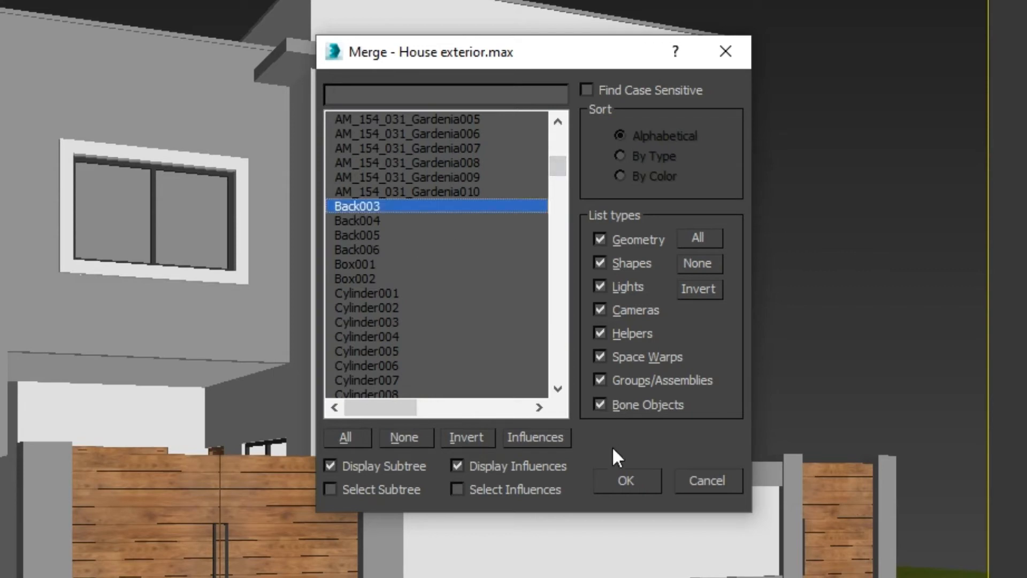
{"action": "left_click", "coordinate": [638, 473]}
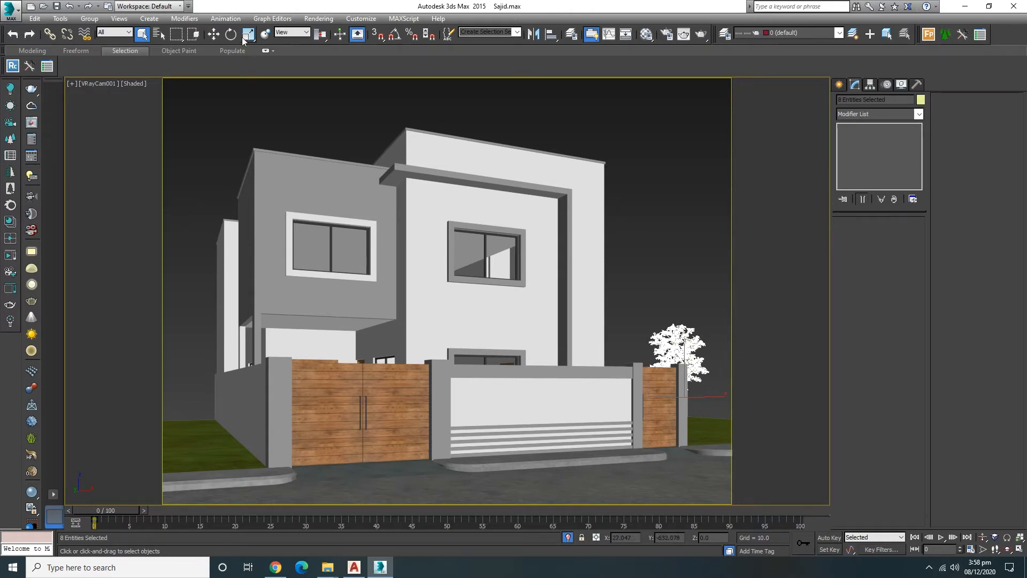
Step: Locate the merged objects outside the house plot from above and select the Scatter-Grass MultiScatter object
{"action": "left_click", "coordinate": [215, 34]}
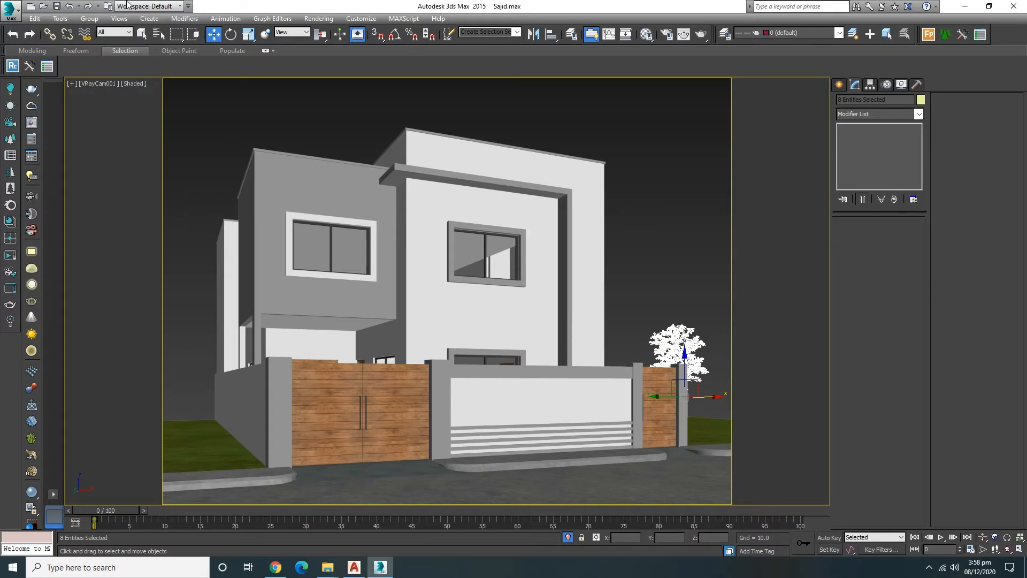
{"action": "key", "text": "p"}
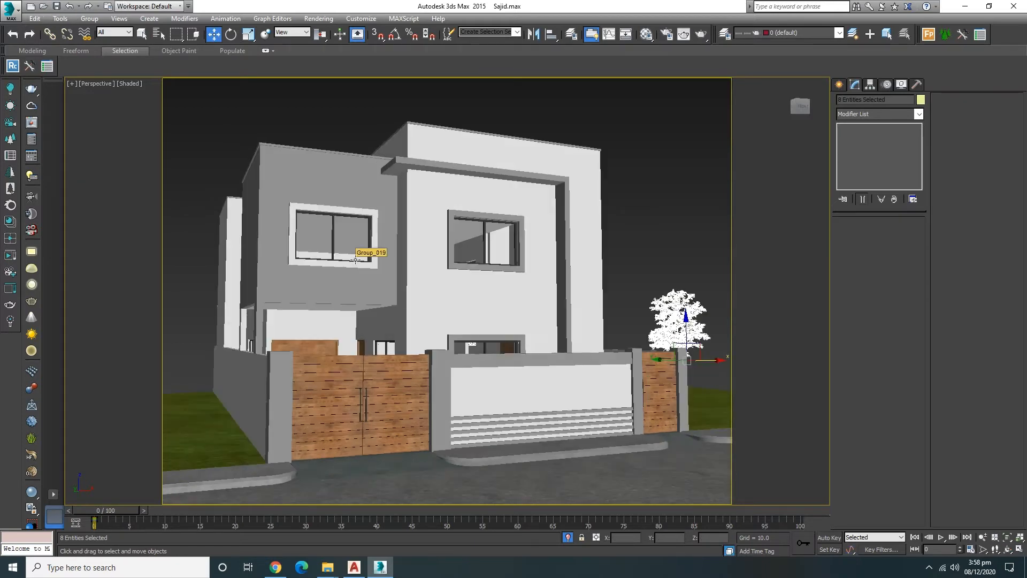
{"action": "key", "text": "shift+f"}
{"action": "scroll", "coordinate": [355, 259], "scroll_direction": "down", "scroll_amount": 7}
{"action": "middle_click_drag", "start_coordinate": [355, 259], "coordinate": [433, 310], "text": "alt"}
{"action": "key", "text": "t"}
{"action": "scroll", "coordinate": [437, 308], "scroll_direction": "down", "scroll_amount": 8}
{"action": "left_click_drag", "start_coordinate": [438, 226], "coordinate": [441, 265]}
{"action": "left_click", "coordinate": [451, 293]}
{"action": "scroll", "coordinate": [450, 293], "scroll_direction": "up", "scroll_amount": 6}
{"action": "left_click_drag", "start_coordinate": [506, 305], "coordinate": [488, 331]}
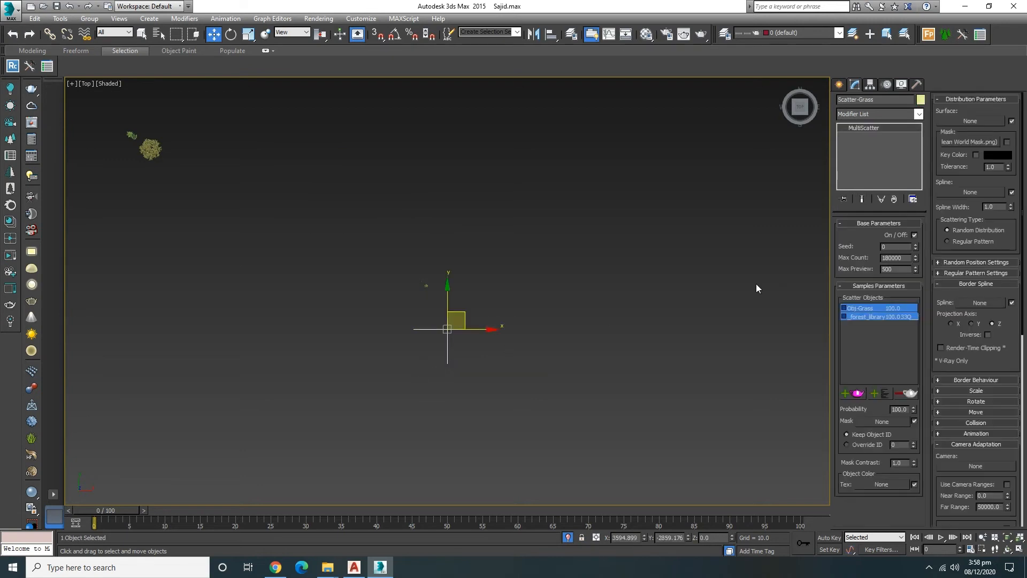
Step: Set the lawn to the left of the house (Group_045) as the distribution surface of Scatter-Grass
{"action": "left_click", "coordinate": [962, 123]}
{"action": "middle_click_drag", "start_coordinate": [395, 141], "coordinate": [716, 329]}
{"action": "scroll", "coordinate": [471, 288], "scroll_direction": "down", "scroll_amount": 3}
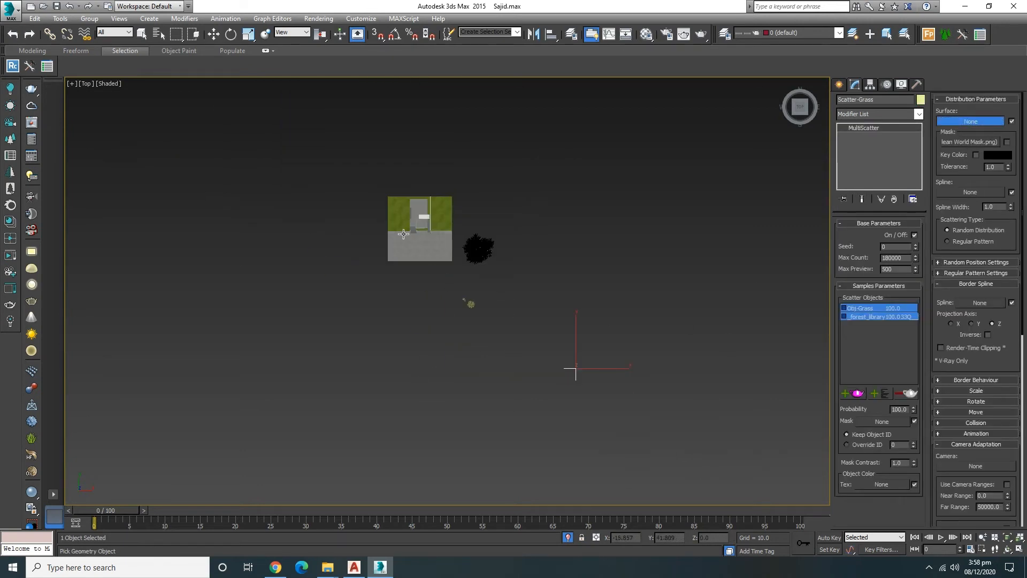
{"action": "scroll", "coordinate": [397, 203], "scroll_direction": "up", "scroll_amount": 2}
{"action": "left_click", "coordinate": [423, 241]}
{"action": "scroll", "coordinate": [425, 242], "scroll_direction": "up", "scroll_amount": 3}
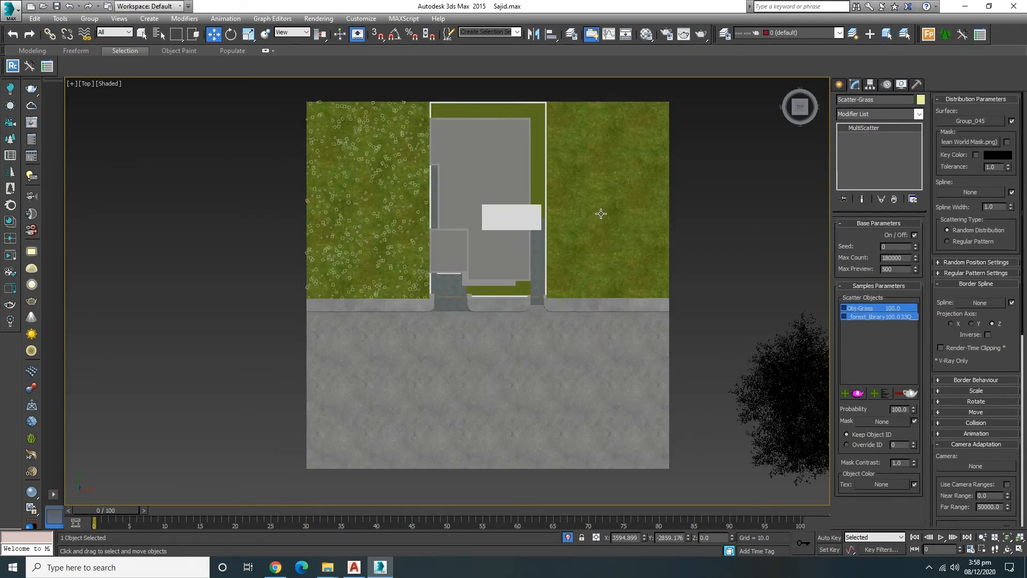
{"action": "right_click", "coordinate": [766, 213]}
{"action": "right_click", "coordinate": [687, 193]}
{"action": "left_click", "coordinate": [755, 206]}
{"action": "left_click", "coordinate": [755, 206]}
Step: Attach the lawn to the right of the house to the left lawn's editable mesh, keeping its UVW Map modifier
{"action": "scroll", "coordinate": [439, 213], "scroll_direction": "up", "scroll_amount": 3}
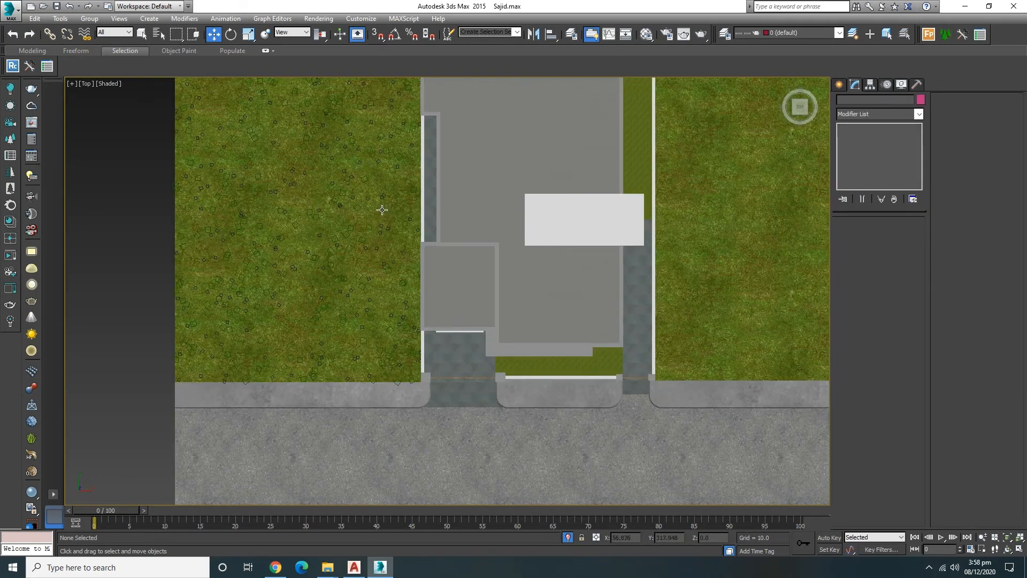
{"action": "left_click", "coordinate": [378, 210]}
{"action": "left_click", "coordinate": [839, 86]}
{"action": "left_click", "coordinate": [855, 85]}
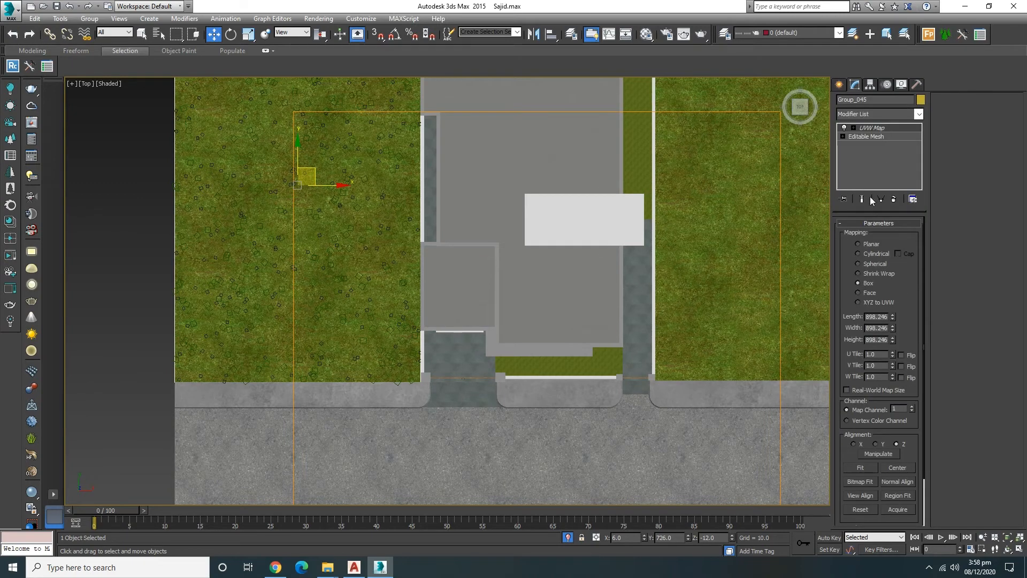
{"action": "left_click", "coordinate": [871, 137]}
{"action": "left_click", "coordinate": [956, 123]}
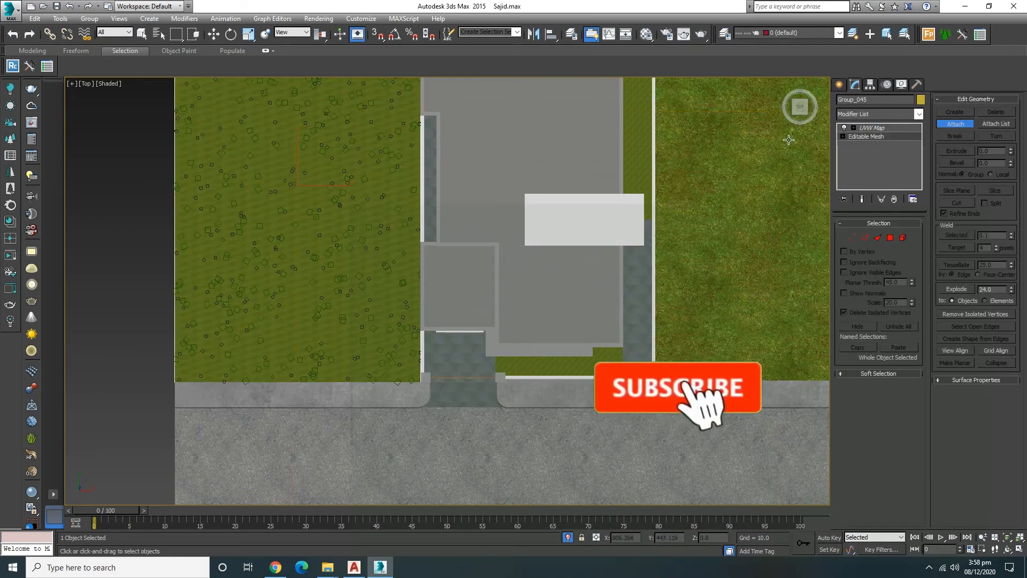
{"action": "middle_click_drag", "start_coordinate": [729, 213], "coordinate": [597, 236]}
{"action": "left_click", "coordinate": [953, 124]}
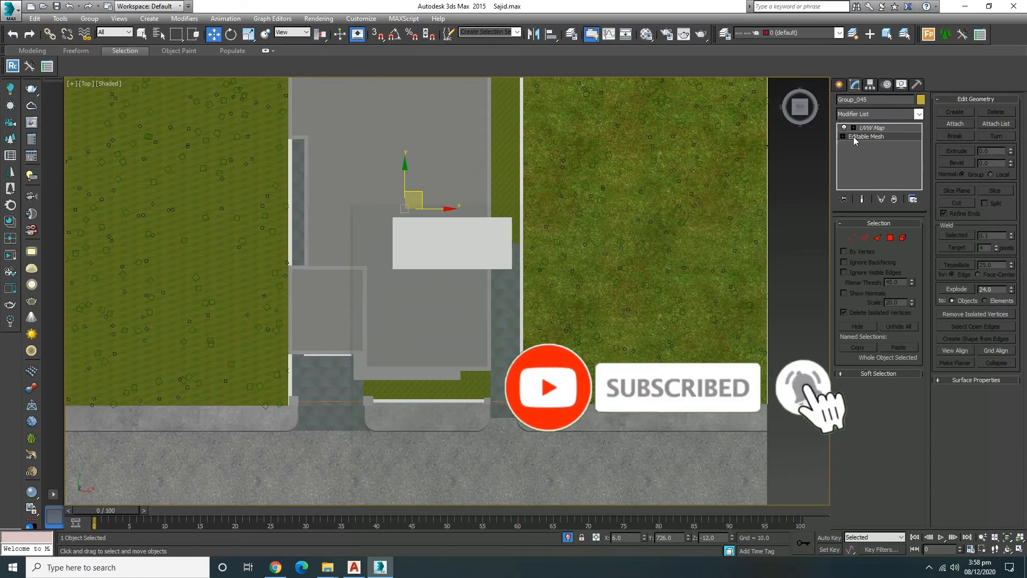
{"action": "left_click", "coordinate": [866, 128]}
{"action": "middle_click_drag", "start_coordinate": [746, 182], "coordinate": [467, 238]}
{"action": "scroll", "coordinate": [467, 237], "scroll_direction": "down", "scroll_amount": 3}
{"action": "left_click", "coordinate": [470, 287]}
Step: Assign the scene's V-Ray camera in the camera adaptation settings of Scatter-Grass
{"action": "middle_click_drag", "start_coordinate": [469, 287], "coordinate": [475, 256], "text": "alt"}
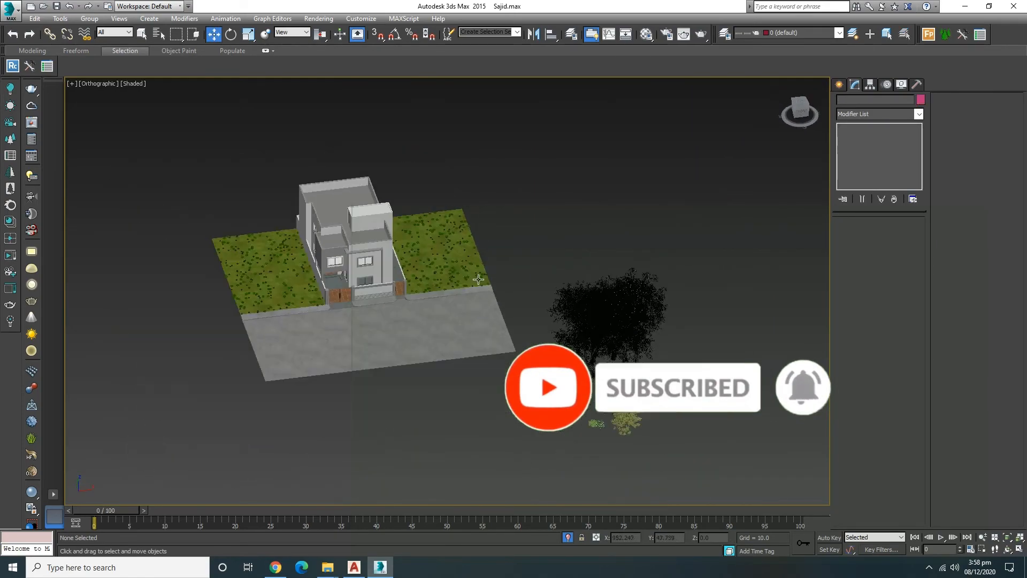
{"action": "scroll", "coordinate": [481, 326], "scroll_direction": "down", "scroll_amount": 2}
{"action": "scroll", "coordinate": [481, 325], "scroll_direction": "down", "scroll_amount": 2}
{"action": "key", "text": "p"}
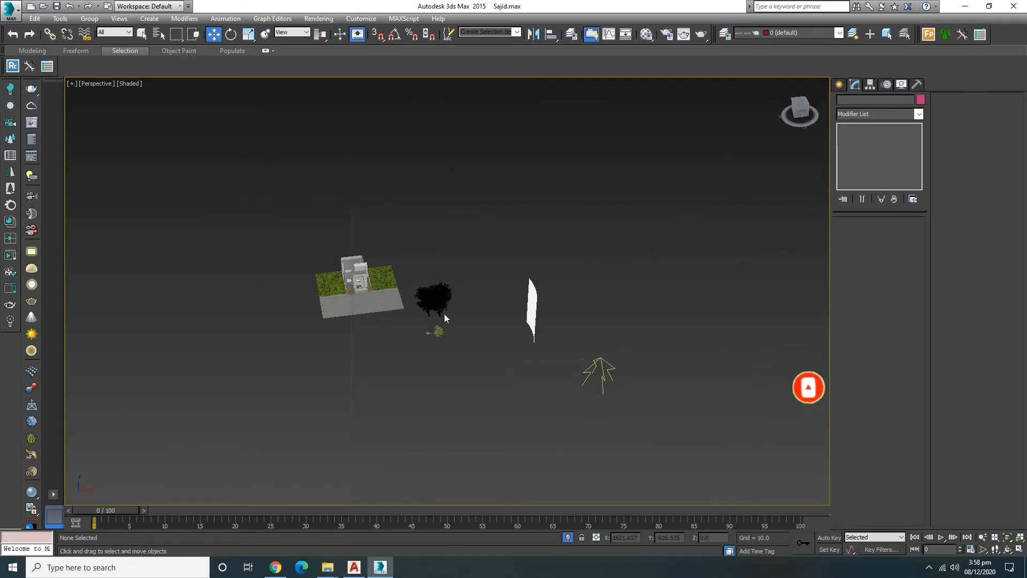
{"action": "middle_click_drag", "start_coordinate": [445, 328], "coordinate": [666, 267], "text": "alt"}
{"action": "left_click_drag", "start_coordinate": [654, 216], "coordinate": [615, 256]}
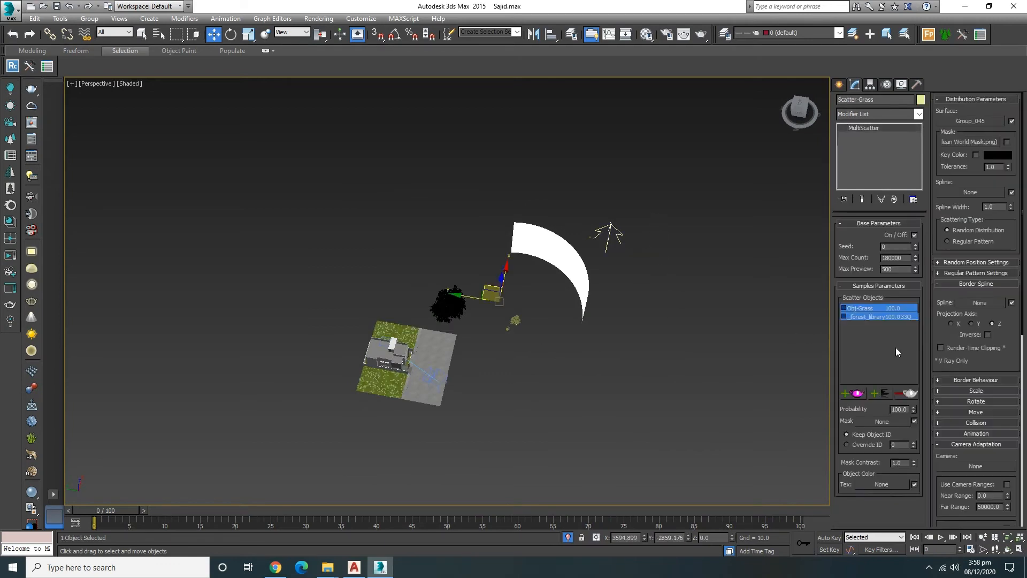
{"action": "left_click", "coordinate": [974, 465]}
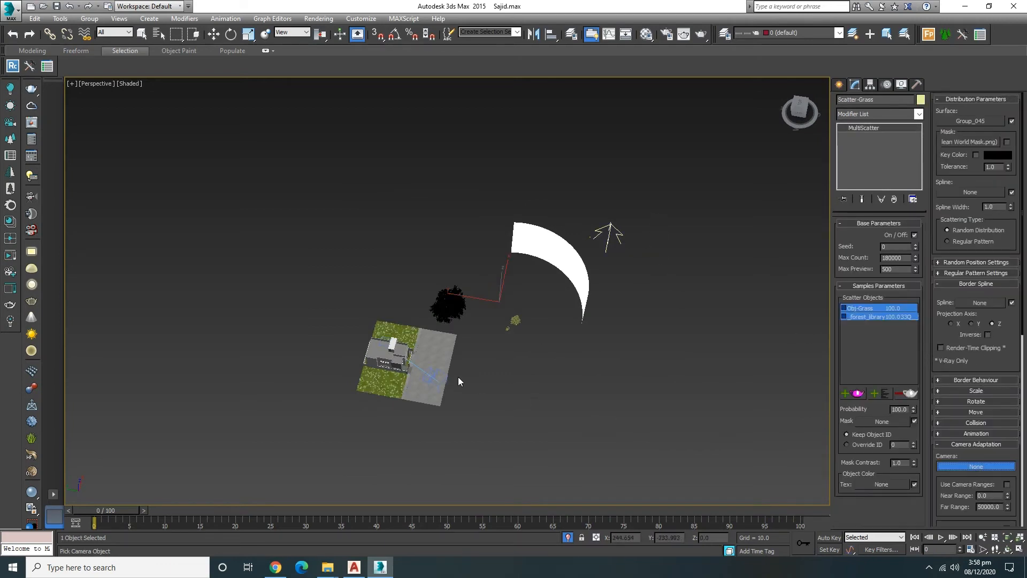
{"action": "left_click", "coordinate": [436, 373]}
{"action": "left_click", "coordinate": [573, 377]}
Step: Move the two merged shrubs, Ficus and Gardenia, together onto the lawn to the left of the house
{"action": "scroll", "coordinate": [512, 335], "scroll_direction": "up", "scroll_amount": 7}
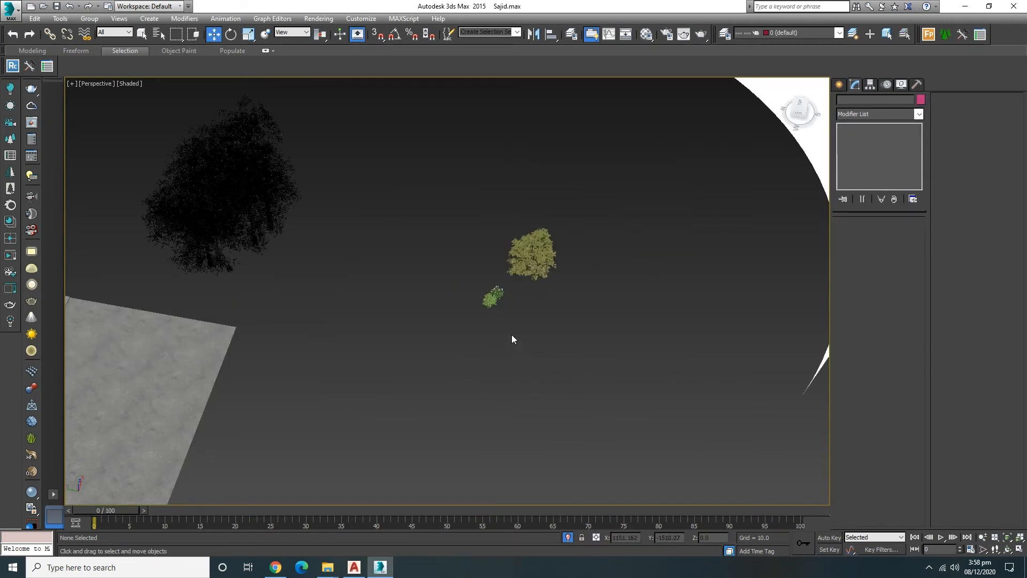
{"action": "middle_click_drag", "start_coordinate": [511, 287], "coordinate": [464, 283], "text": "alt"}
{"action": "scroll", "coordinate": [467, 286], "scroll_direction": "down", "scroll_amount": 3}
{"action": "left_click_drag", "start_coordinate": [468, 288], "coordinate": [419, 281]}
{"action": "key", "text": "t"}
{"action": "scroll", "coordinate": [453, 262], "scroll_direction": "down", "scroll_amount": 7}
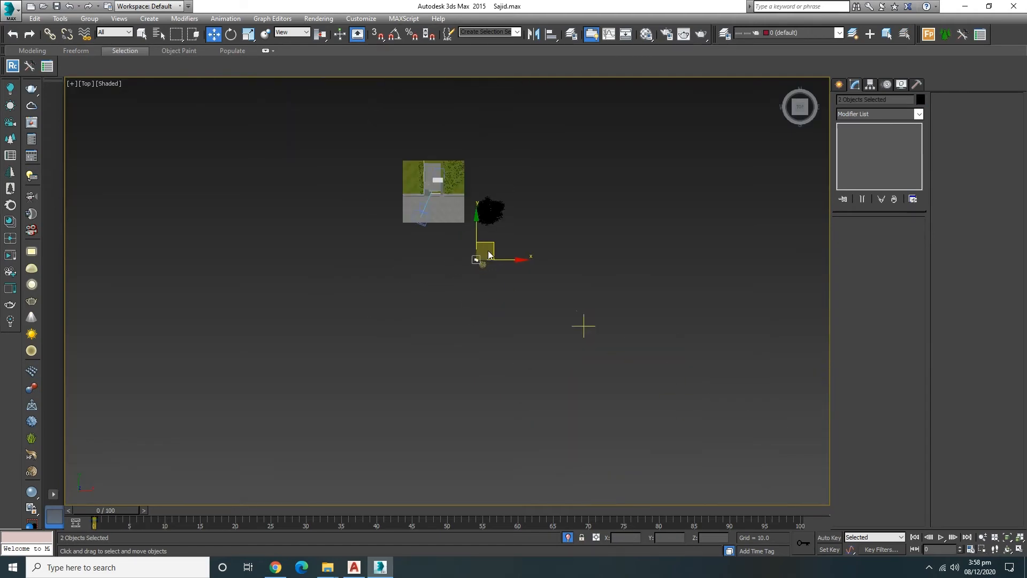
{"action": "scroll", "coordinate": [431, 156], "scroll_direction": "up", "scroll_amount": 8}
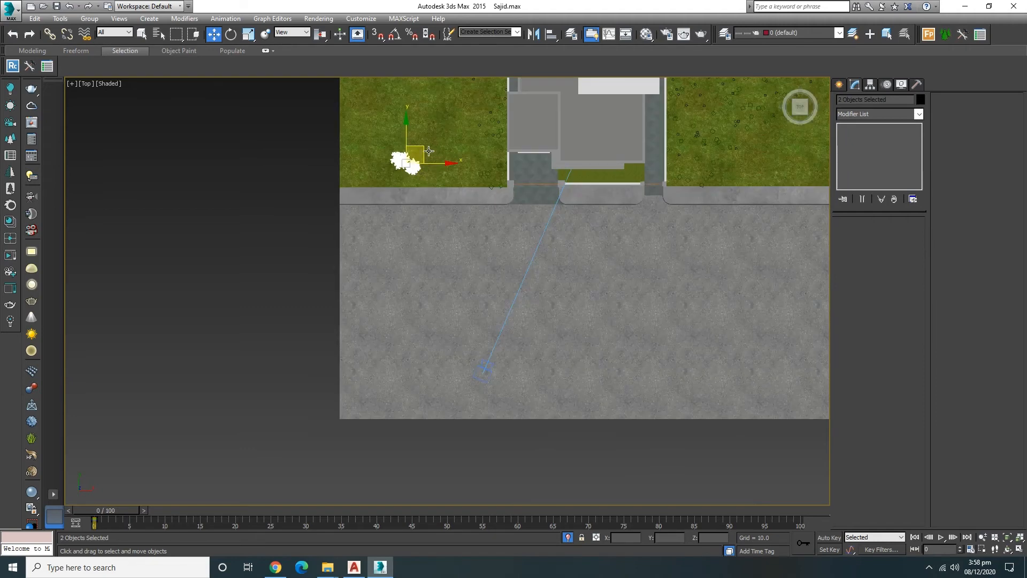
{"action": "left_click_drag", "start_coordinate": [423, 150], "coordinate": [452, 151]}
{"action": "key", "text": "c"}
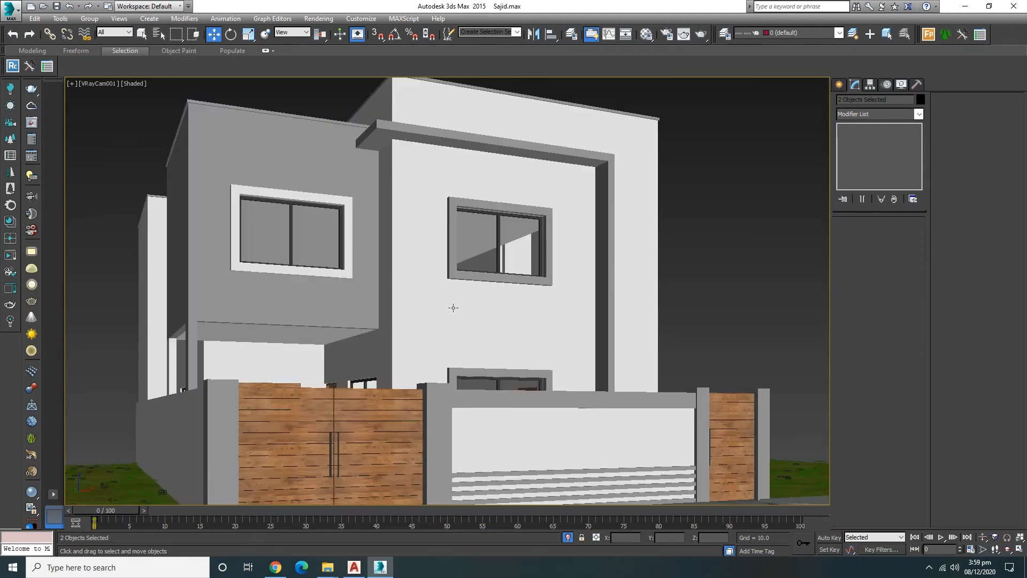
{"action": "key", "text": "shift+f"}
Step: Rotate the two shrubs and place them against the left boundary wall near the main gate, inside the camera frame
{"action": "key", "text": "t"}
{"action": "middle_click_drag", "start_coordinate": [434, 142], "coordinate": [458, 226]}
{"action": "scroll", "coordinate": [458, 225], "scroll_direction": "up", "scroll_amount": 2}
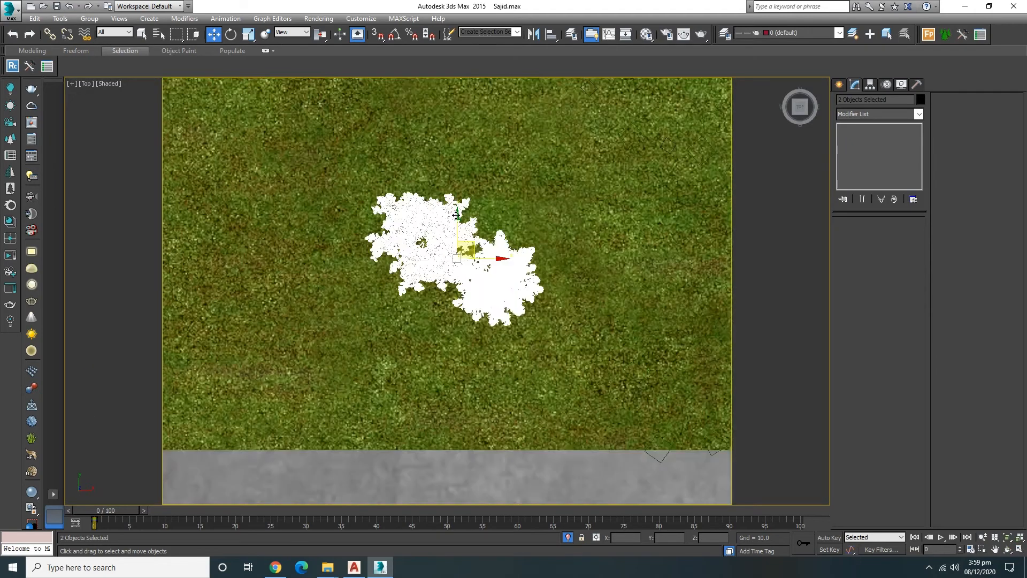
{"action": "scroll", "coordinate": [458, 226], "scroll_direction": "down", "scroll_amount": 5}
{"action": "key", "text": "e"}
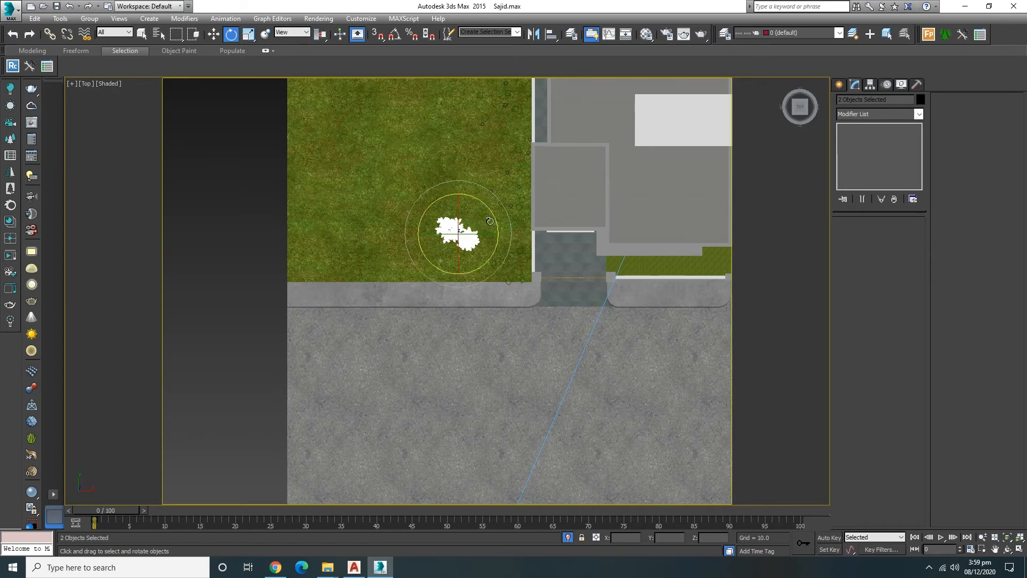
{"action": "mouse_move", "coordinate": [493, 214]}
{"action": "left_mouse_down"}
{"action": "mouse_move", "coordinate": [483, 228]}
{"action": "mouse_move", "coordinate": [505, 231]}
{"action": "mouse_move", "coordinate": [509, 222]}
{"action": "left_mouse_up"}
{"action": "left_click", "coordinate": [213, 33]}
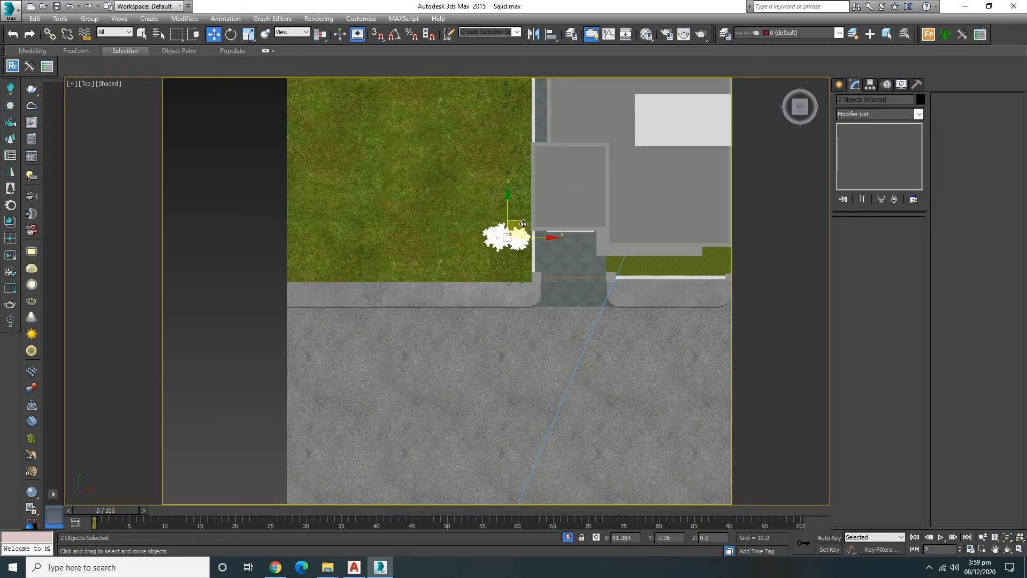
{"action": "key", "text": "c"}
{"action": "left_click_drag", "start_coordinate": [209, 390], "coordinate": [249, 442]}
{"action": "left_click", "coordinate": [653, 267]}
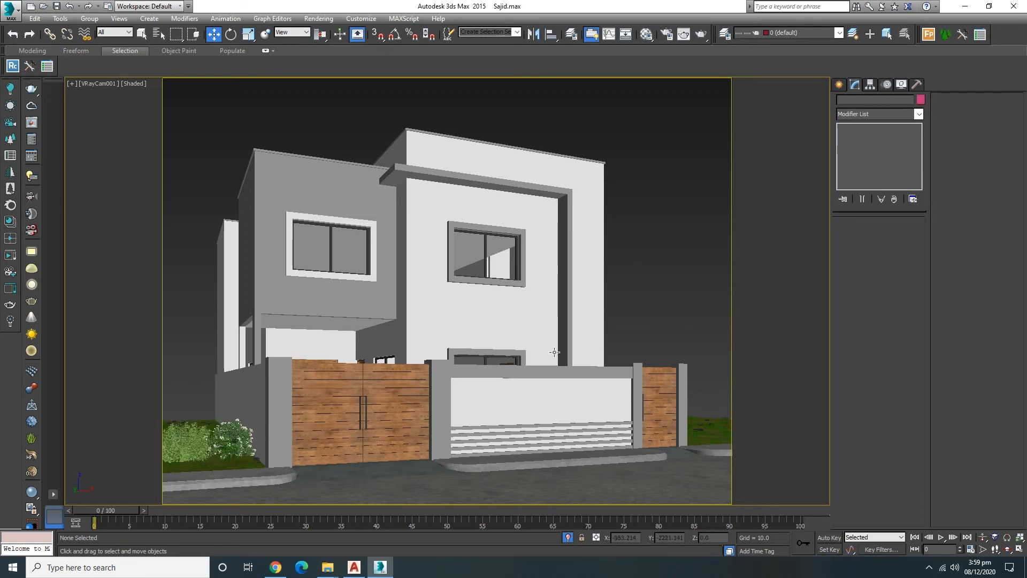
Step: Clone the two shrubs once as instances onto the lawn beside the small gate
{"action": "left_click", "coordinate": [264, 458]}
{"action": "left_click_drag", "start_coordinate": [264, 458], "coordinate": [747, 431]}
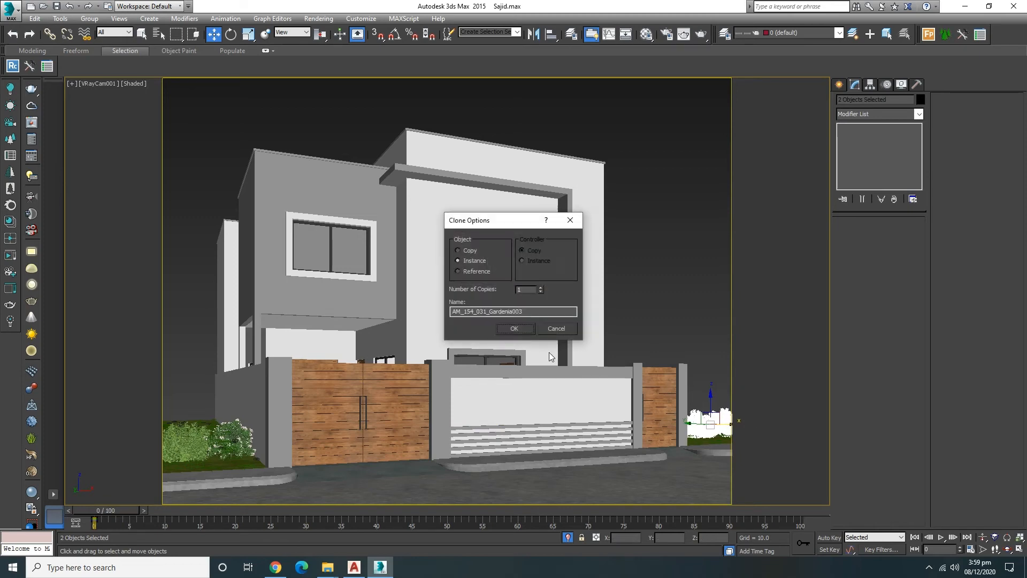
{"action": "left_click", "coordinate": [515, 328]}
{"action": "left_click", "coordinate": [682, 275]}
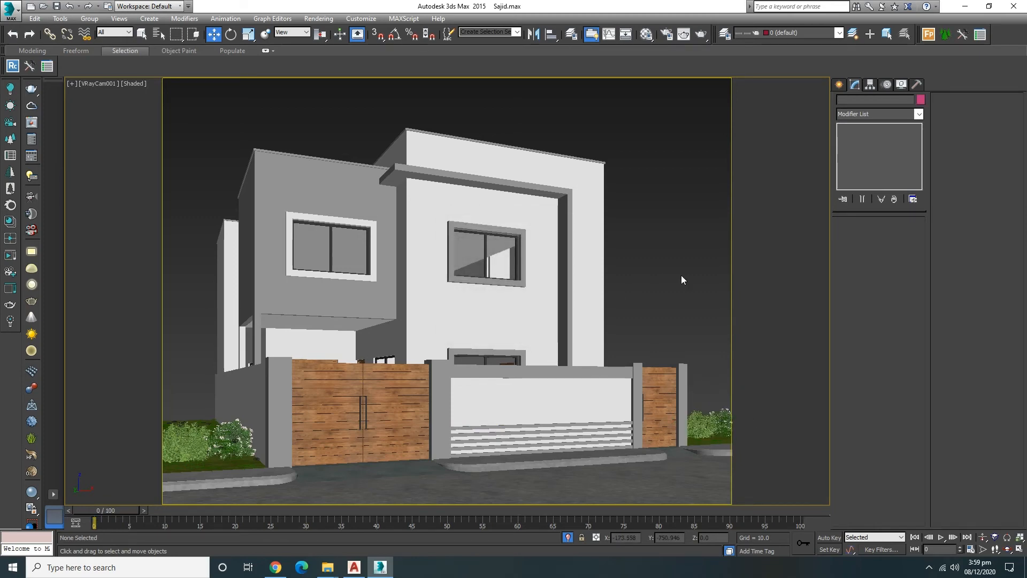
Step: Move the AM136_Tree_019_v3_01 tree group onto the right lawn behind the shrubs and adjust its position in the camera view
{"action": "key", "text": "p"}
{"action": "key", "text": "t"}
{"action": "scroll", "coordinate": [502, 319], "scroll_direction": "down", "scroll_amount": 8}
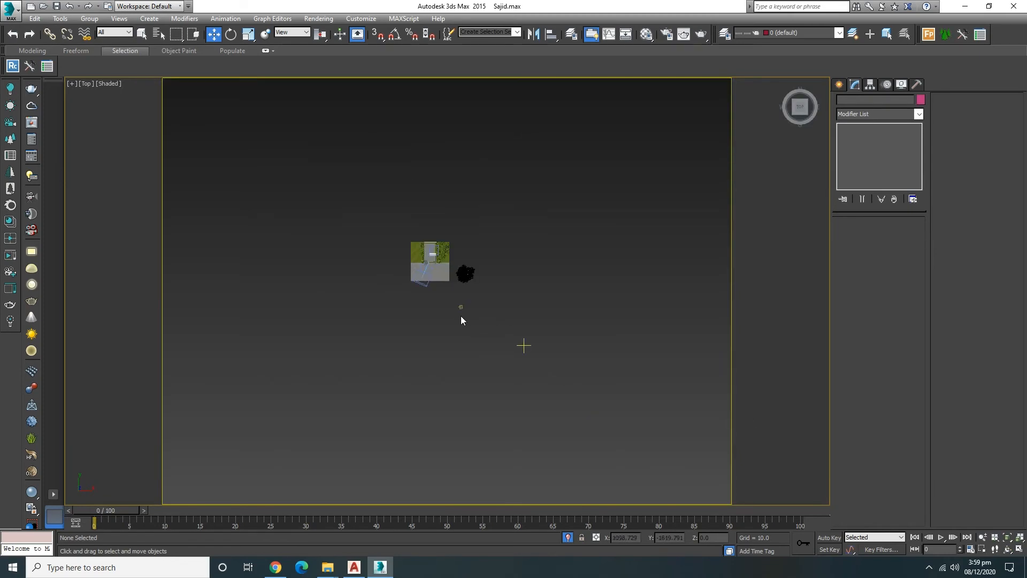
{"action": "scroll", "coordinate": [441, 294], "scroll_direction": "up", "scroll_amount": 5}
{"action": "left_click", "coordinate": [496, 329]}
{"action": "left_click_drag", "start_coordinate": [496, 328], "coordinate": [438, 176]}
{"action": "key", "text": "c"}
{"action": "mouse_move", "coordinate": [676, 339]}
{"action": "left_mouse_down"}
{"action": "mouse_move", "coordinate": [725, 339]}
{"action": "mouse_move", "coordinate": [690, 325]}
{"action": "mouse_move", "coordinate": [677, 355]}
{"action": "left_mouse_up"}
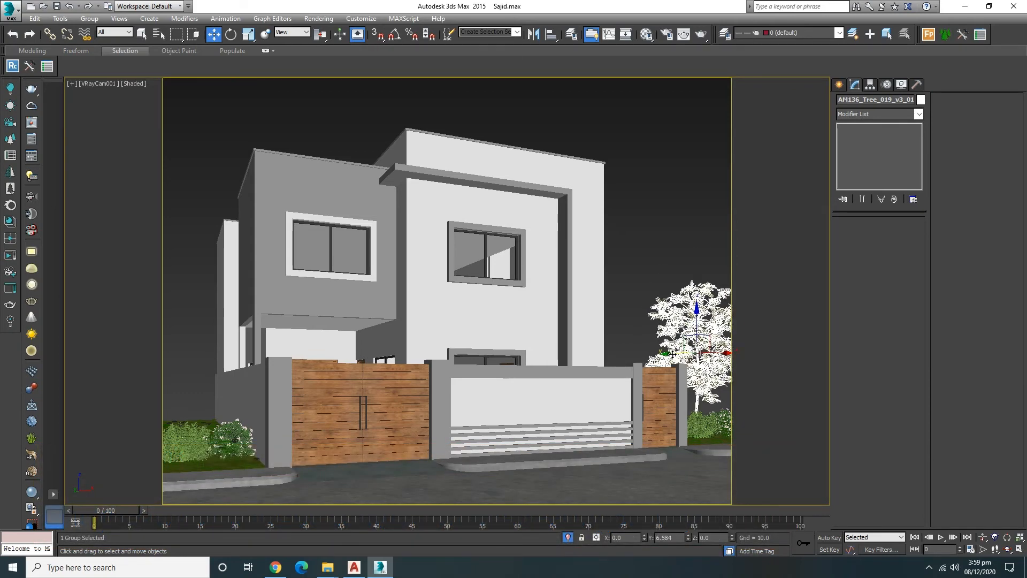
{"action": "left_click", "coordinate": [680, 286]}
{"action": "left_click", "coordinate": [681, 284]}
Step: Clone the tree once as an instance farther back on the right lawn and select the copy in the camera view
{"action": "key", "text": "t"}
{"action": "key", "text": "z"}
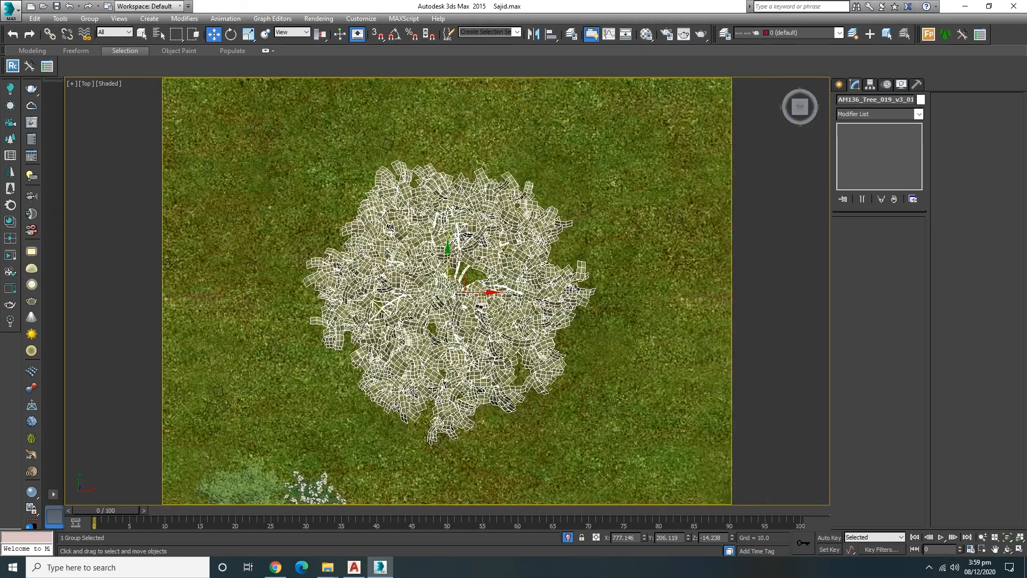
{"action": "scroll", "coordinate": [545, 303], "scroll_direction": "down", "scroll_amount": 5}
{"action": "left_click_drag", "start_coordinate": [531, 272], "coordinate": [539, 237], "text": "shift"}
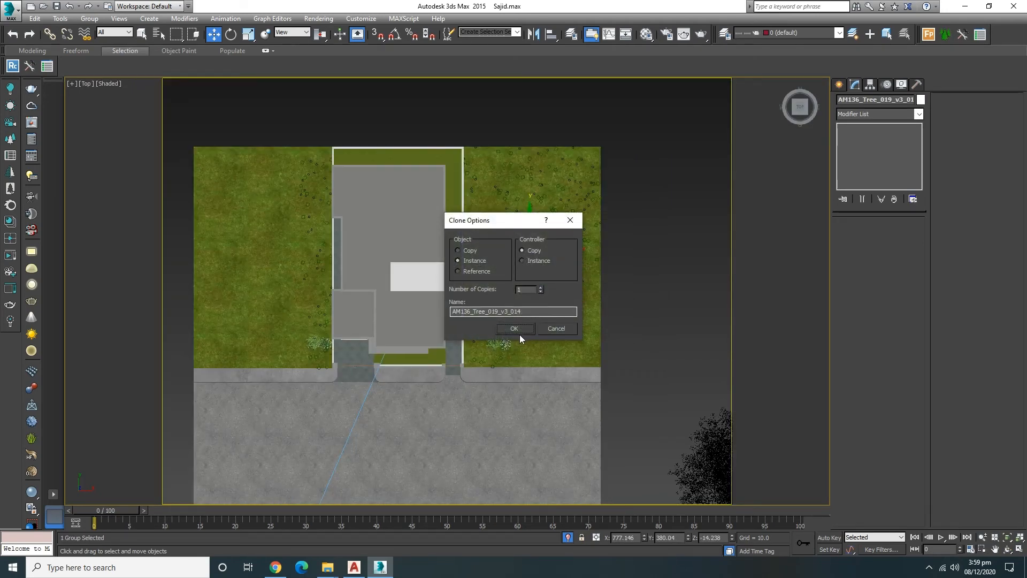
{"action": "left_click", "coordinate": [518, 335]}
{"action": "key", "text": "c"}
{"action": "left_click", "coordinate": [687, 275]}
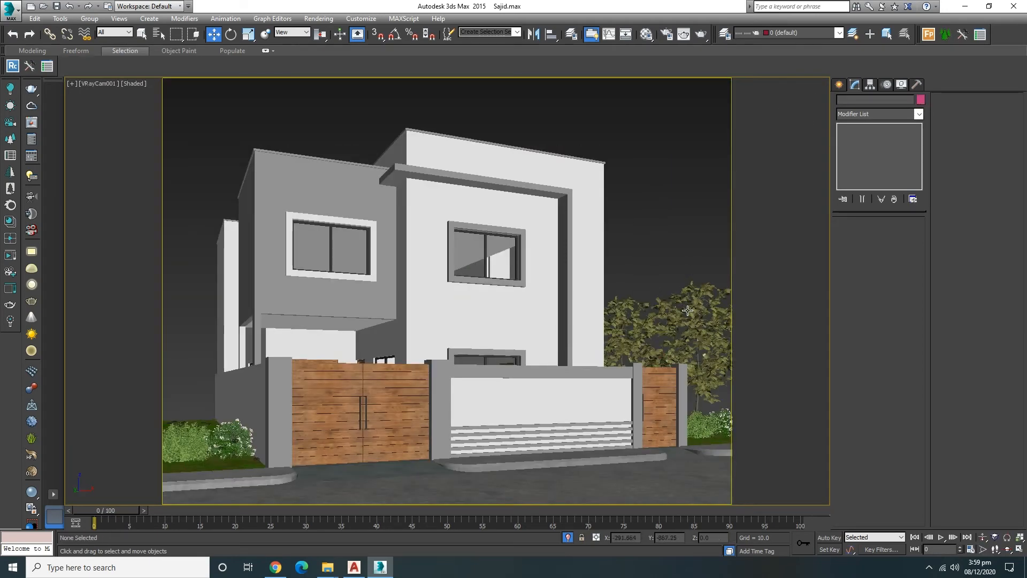
{"action": "left_click", "coordinate": [637, 309]}
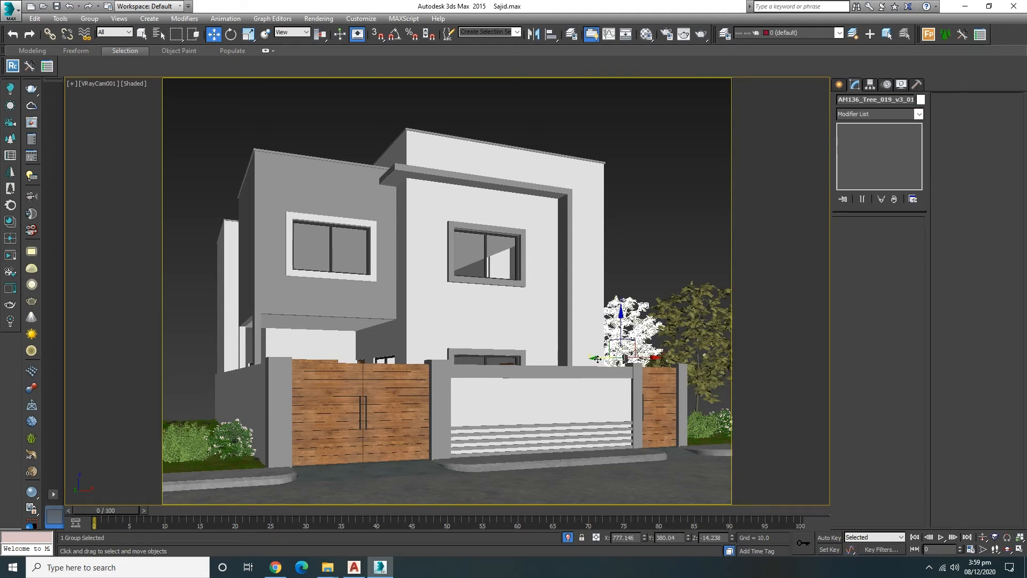
Step: Clone the rear tree from the right lawn onto the left lawn and position the copy beside the house
{"action": "left_click", "coordinate": [654, 326]}
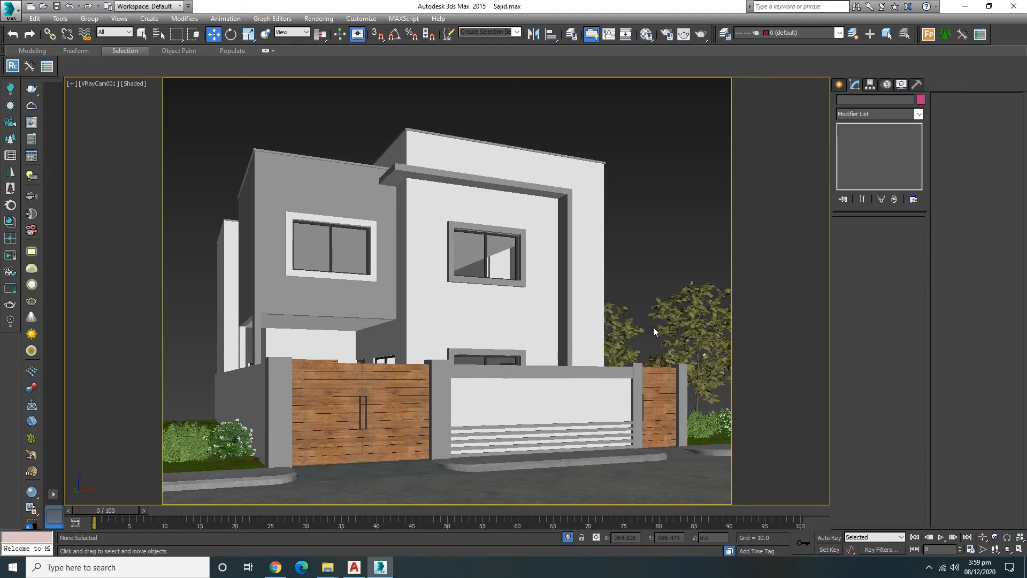
{"action": "left_click", "coordinate": [629, 323]}
{"action": "left_click_drag", "start_coordinate": [637, 363], "coordinate": [220, 356], "text": "shift"}
{"action": "left_click", "coordinate": [515, 328]}
{"action": "key", "text": "t"}
{"action": "scroll", "coordinate": [450, 301], "scroll_direction": "down", "scroll_amount": 6}
{"action": "left_click_drag", "start_coordinate": [449, 301], "coordinate": [433, 302]}
Step: Rotate the rear tree on the right lawn about its vertical axis and return to the camera view
{"action": "left_click", "coordinate": [230, 34]}
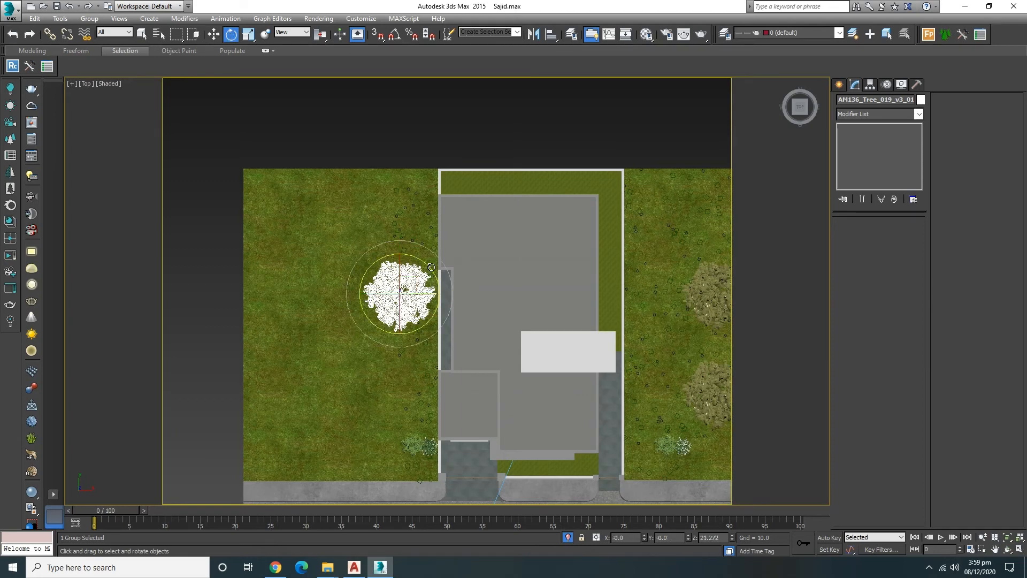
{"action": "left_click", "coordinate": [711, 289]}
{"action": "middle_click_drag", "start_coordinate": [752, 277], "coordinate": [619, 276]}
{"action": "left_click_drag", "start_coordinate": [618, 277], "coordinate": [589, 225]}
{"action": "left_click", "coordinate": [588, 181]}
{"action": "key", "text": "c"}
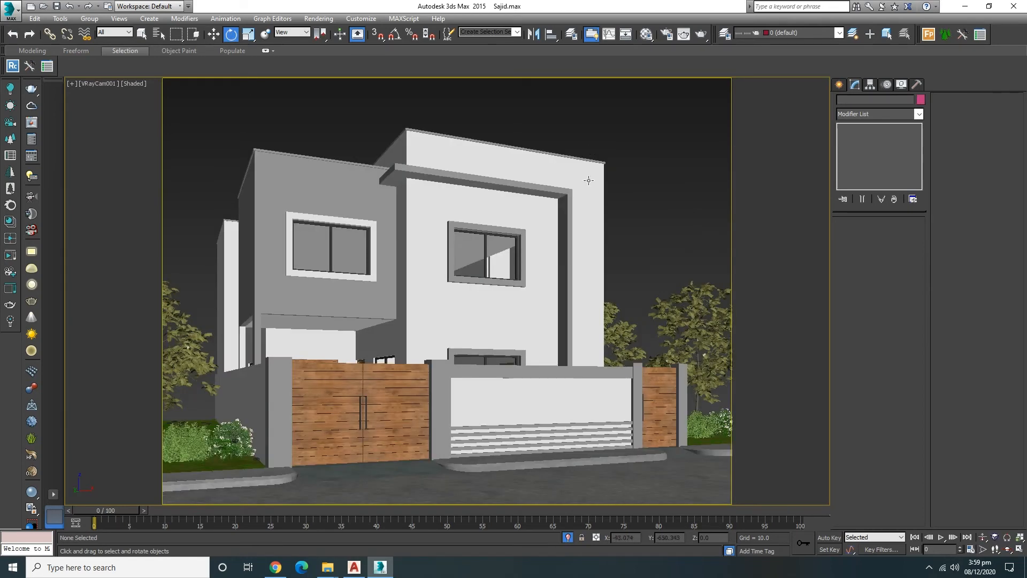
Step: Move the left tree straight back past the lawn's rear edge and check it in the camera view
{"action": "left_click", "coordinate": [191, 323]}
{"action": "left_click", "coordinate": [214, 34]}
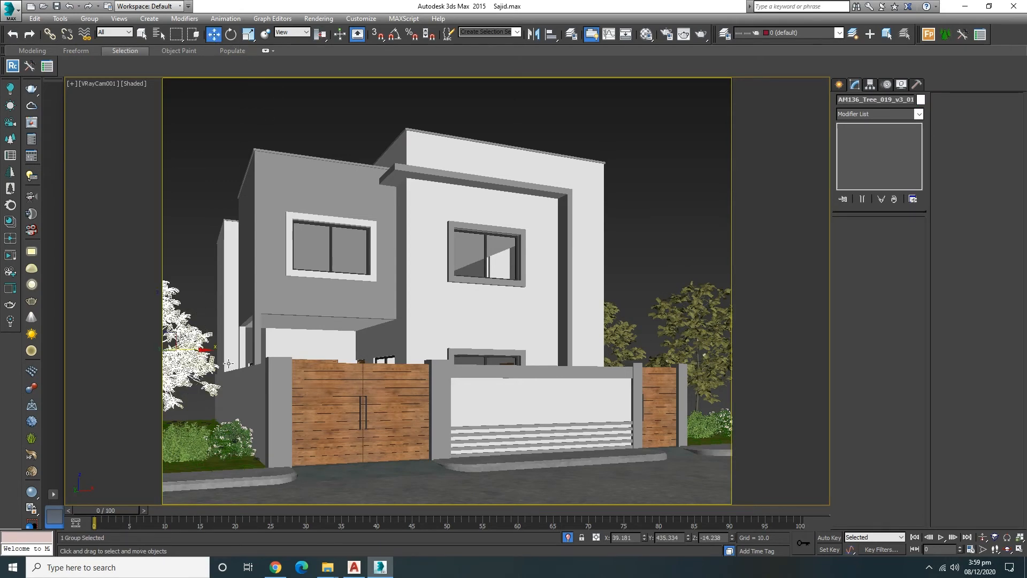
{"action": "key", "text": "t"}
{"action": "scroll", "coordinate": [432, 275], "scroll_direction": "down", "scroll_amount": 5}
{"action": "left_click_drag", "start_coordinate": [442, 258], "coordinate": [442, 153]}
{"action": "left_click", "coordinate": [573, 133]}
{"action": "key", "text": "c"}
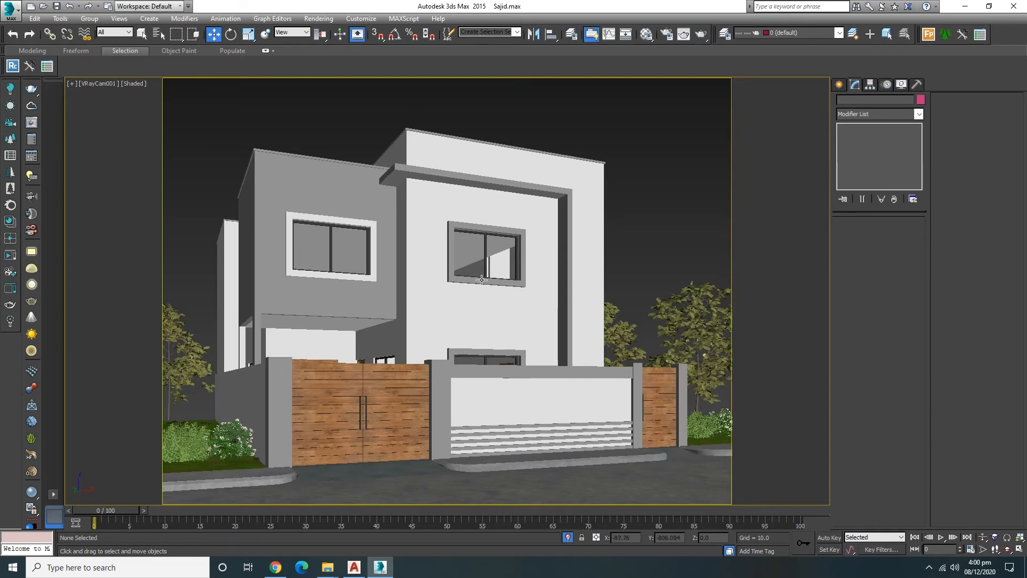
Step: Select the ground object Group_045 in the top view, with the whole plot and the tree behind it in view
{"action": "left_click", "coordinate": [203, 376]}
{"action": "key", "text": "t"}
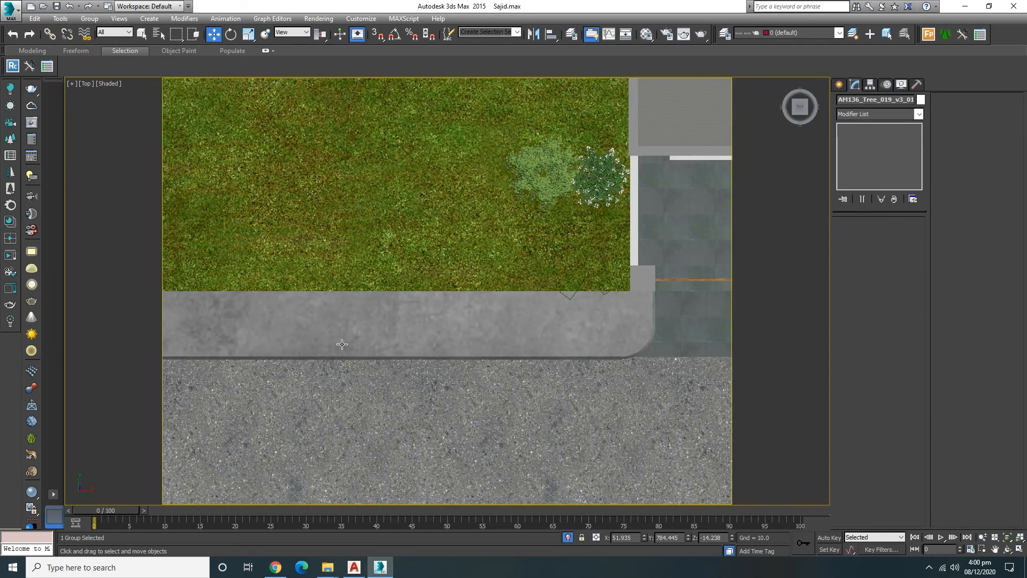
{"action": "scroll", "coordinate": [281, 307], "scroll_direction": "down", "scroll_amount": 6}
{"action": "left_click", "coordinate": [281, 307]}
{"action": "middle_click_drag", "start_coordinate": [280, 307], "coordinate": [157, 279]}
{"action": "scroll", "coordinate": [245, 267], "scroll_direction": "down", "scroll_amount": 4}
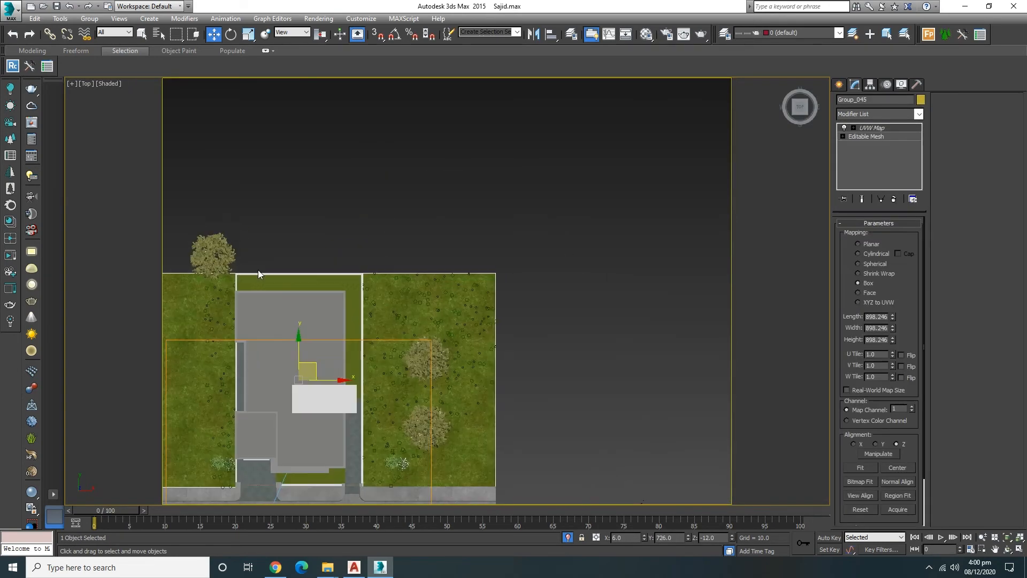
{"action": "middle_click_drag", "start_coordinate": [441, 268], "coordinate": [696, 271]}
Step: Try to collapse the ground object's entire modifier stack
{"action": "left_click", "coordinate": [844, 137]}
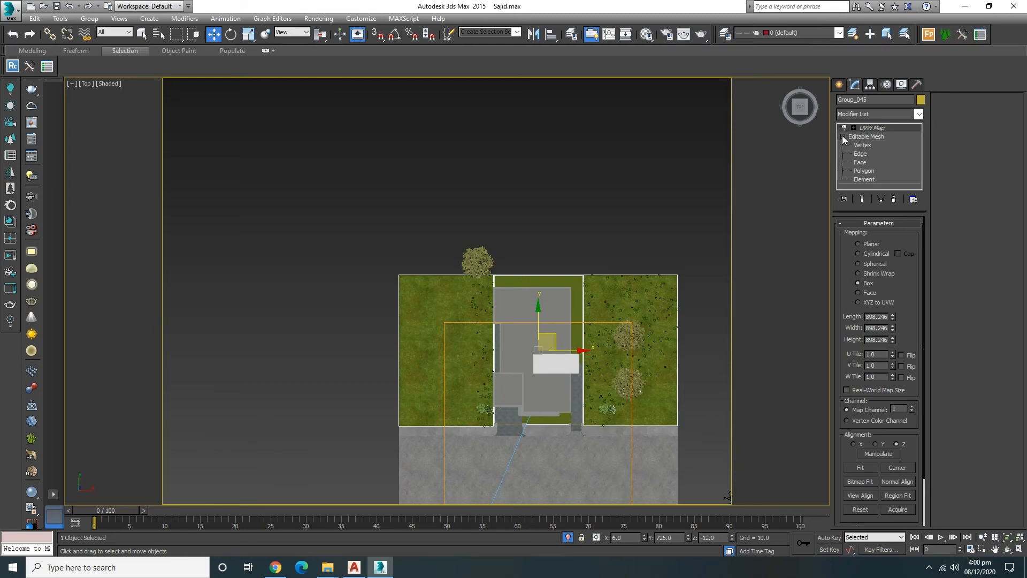
{"action": "left_click", "coordinate": [844, 137]}
{"action": "right_click", "coordinate": [845, 136]}
{"action": "left_click", "coordinate": [895, 239]}
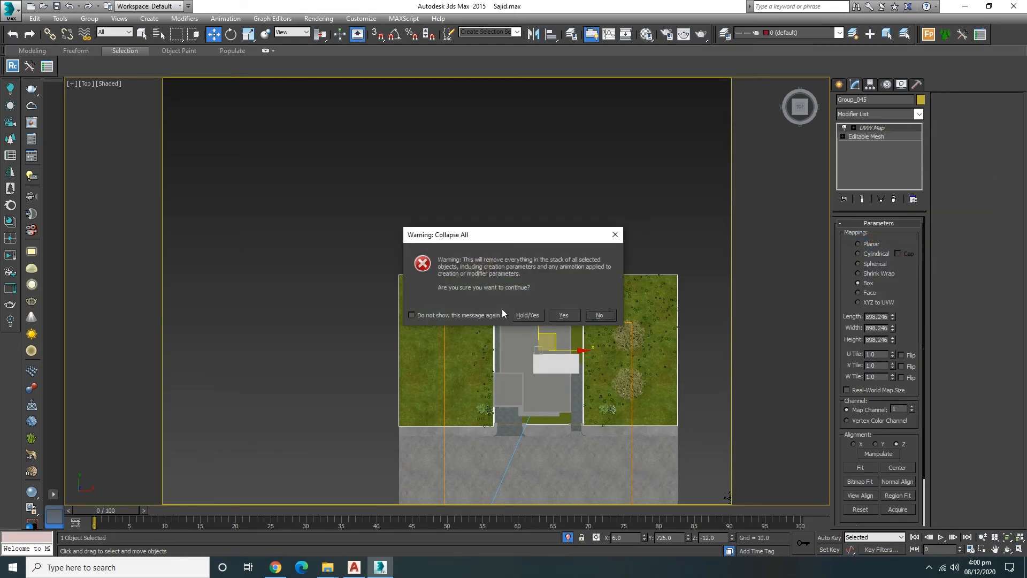
{"action": "left_click", "coordinate": [563, 315]}
Step: Add an Edit Poly modifier to the ground object and activate edge selection
{"action": "left_click", "coordinate": [875, 114]}
{"action": "scroll", "coordinate": [871, 195], "scroll_direction": "down", "scroll_amount": 7}
{"action": "left_click", "coordinate": [865, 155]}
{"action": "left_click", "coordinate": [865, 306]}
Step: Extrude the left lawn's rear edge backward, and extend its side edge behind the house to the right lawn's outer boundary
{"action": "left_click", "coordinate": [447, 276]}
{"action": "scroll", "coordinate": [460, 283], "scroll_direction": "up", "scroll_amount": 2}
{"action": "left_click_drag", "start_coordinate": [444, 249], "coordinate": [442, 145], "text": "shift"}
{"action": "middle_click_drag", "start_coordinate": [550, 249], "coordinate": [439, 267]}
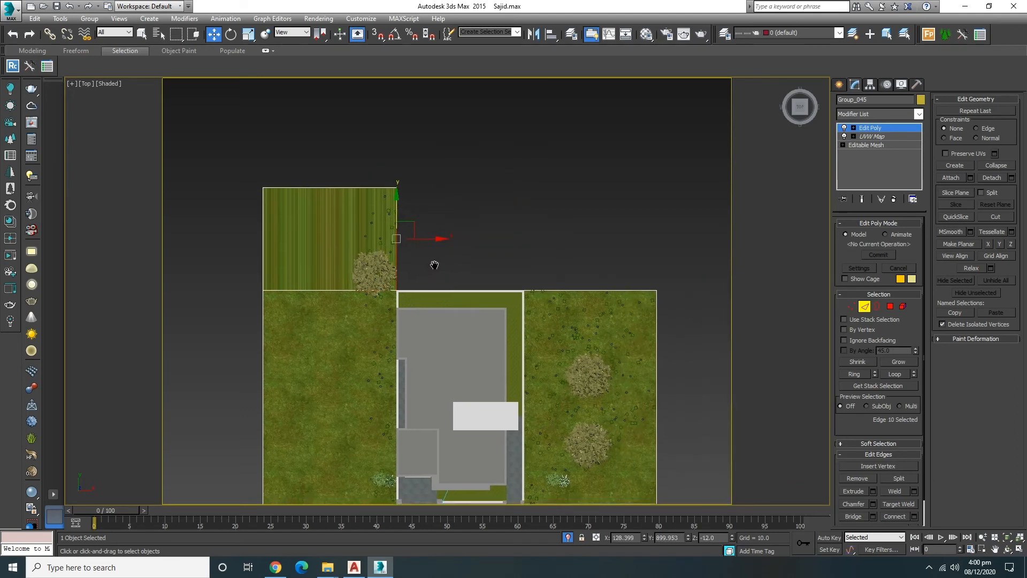
{"action": "left_click_drag", "start_coordinate": [437, 238], "coordinate": [656, 290], "text": "shift"}
{"action": "key", "text": "s"}
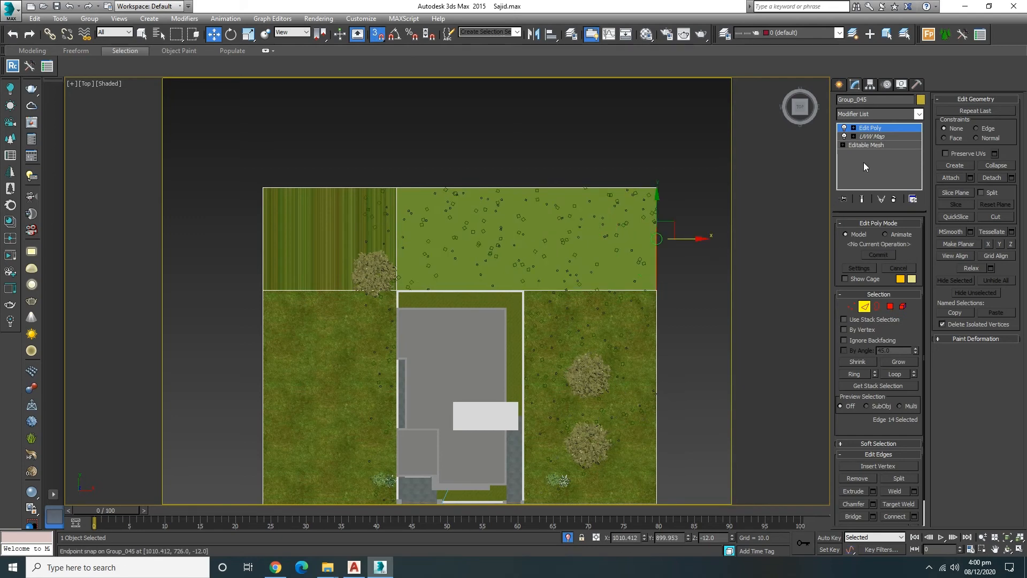
Step: Move the UVW Map modifier above Edit Poly so the grass mapping covers the extended lawn, and turn off snapping
{"action": "left_click", "coordinate": [854, 128]}
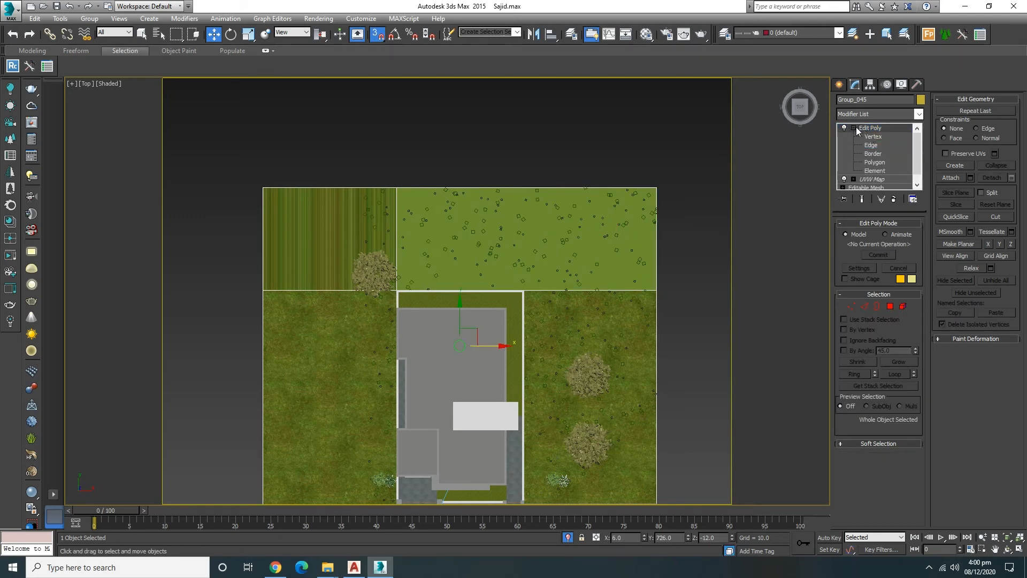
{"action": "left_click", "coordinate": [854, 128]}
{"action": "left_click_drag", "start_coordinate": [869, 136], "coordinate": [873, 125]}
{"action": "left_click", "coordinate": [618, 124]}
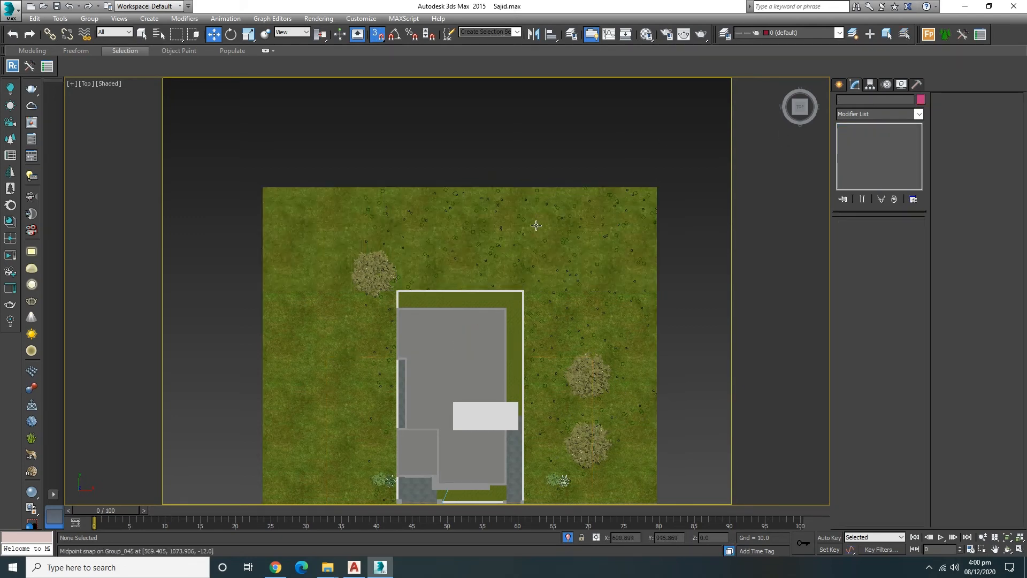
{"action": "key", "text": "s"}
Step: Shift the left tree slightly toward the house in the camera view and rotate it about its vertical axis
{"action": "key", "text": "c"}
{"action": "left_click", "coordinate": [202, 404]}
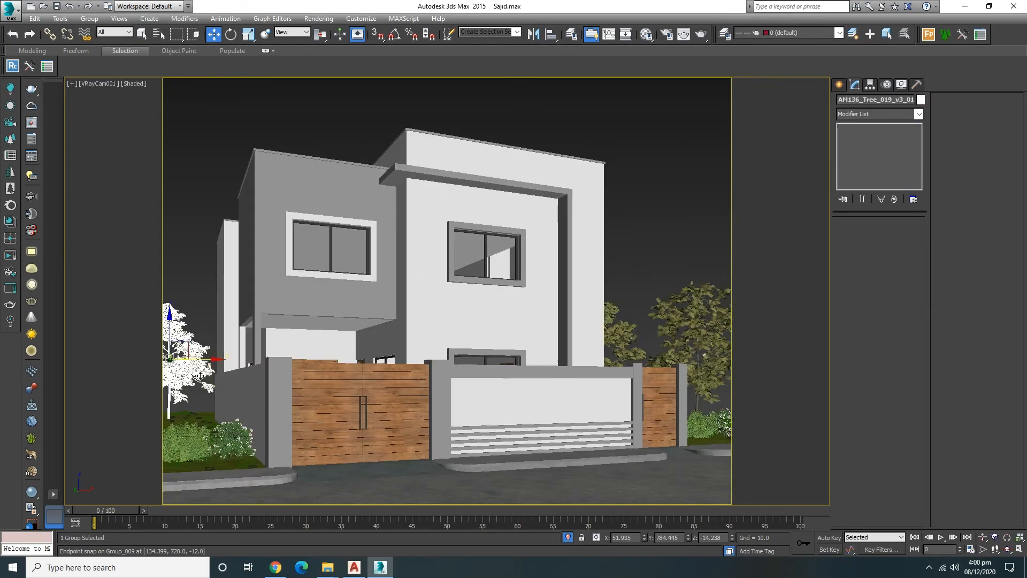
{"action": "key", "text": "e"}
{"action": "left_click_drag", "start_coordinate": [220, 362], "coordinate": [239, 357]}
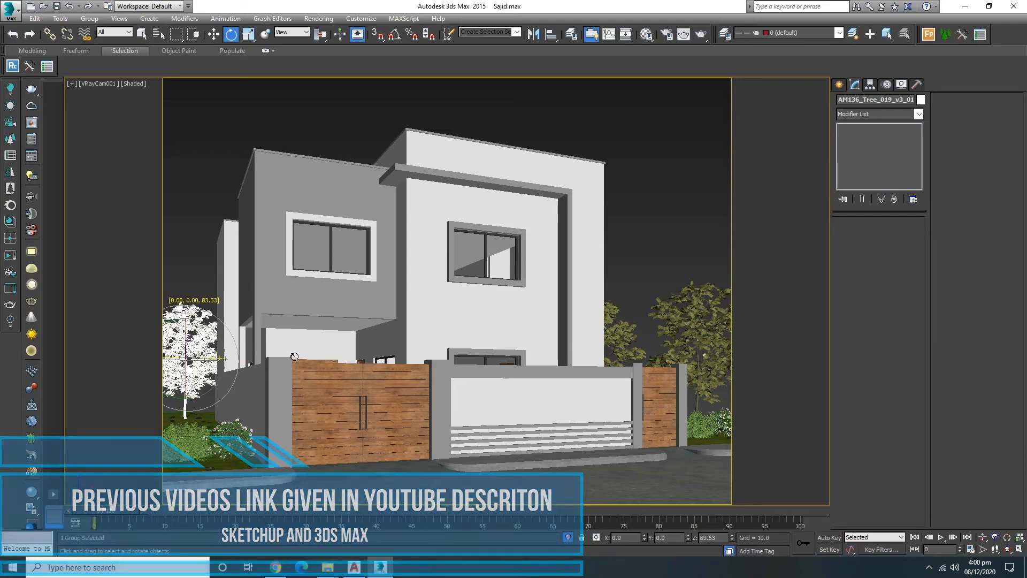
{"action": "left_click", "coordinate": [201, 153]}
Step: Clone the two shrubs beside the left boundary wall once as instances onto the rear lawn behind the left tree
{"action": "left_click", "coordinate": [213, 34]}
{"action": "left_click", "coordinate": [201, 441]}
{"action": "left_click", "coordinate": [231, 440], "text": "ctrl"}
{"action": "key", "text": "t"}
{"action": "key", "text": "z"}
{"action": "scroll", "coordinate": [364, 310], "scroll_direction": "down", "scroll_amount": 10}
{"action": "left_click_drag", "start_coordinate": [364, 292], "coordinate": [364, 60], "text": "shift"}
{"action": "left_click", "coordinate": [514, 329]}
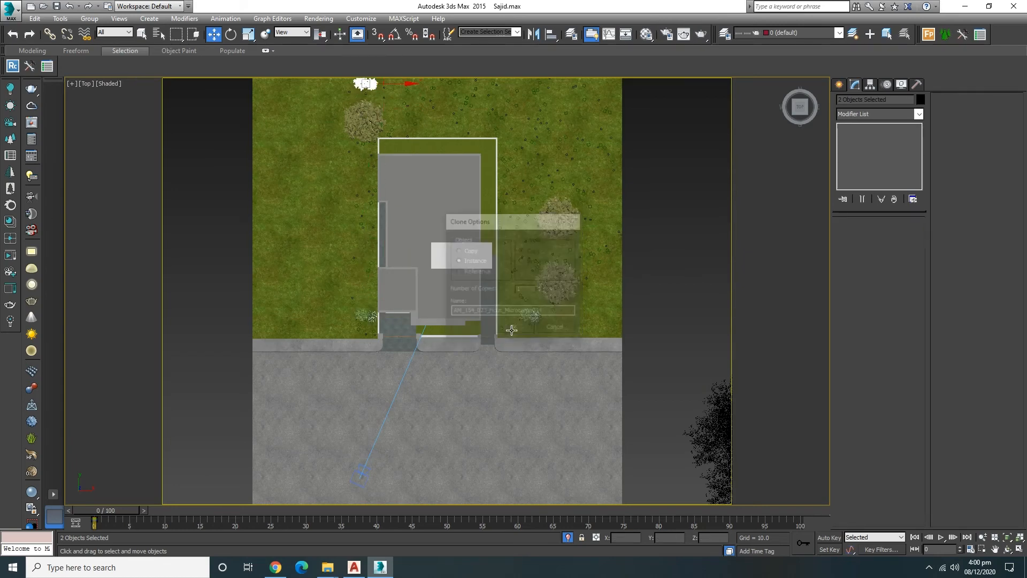
Step: Scale the two rear shrub copies uniformly to about 139% and position them behind the left tree in the camera view
{"action": "key", "text": "c"}
{"action": "left_click_drag", "start_coordinate": [223, 408], "coordinate": [237, 409]}
{"action": "left_click", "coordinate": [249, 34]}
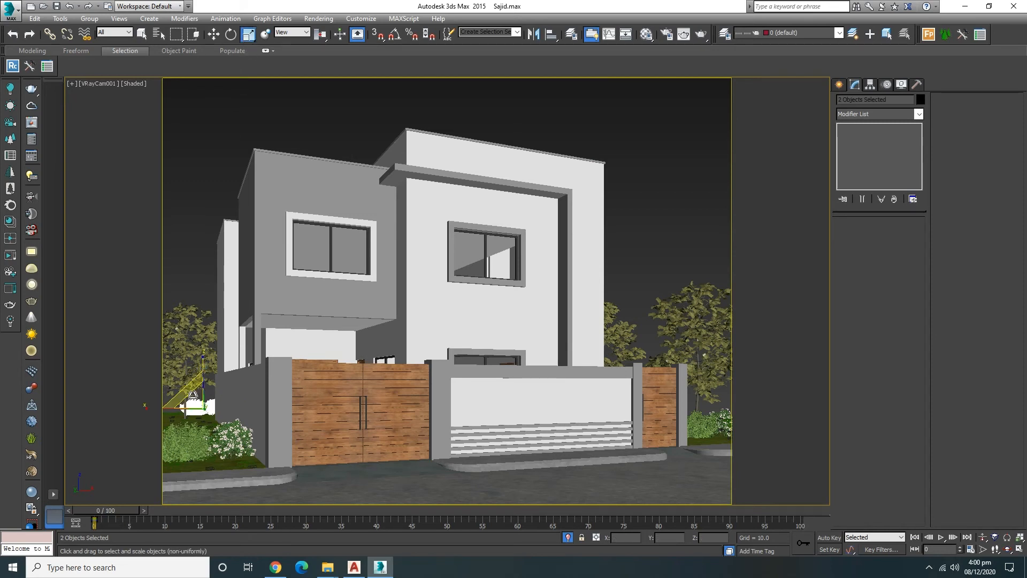
{"action": "left_click_drag", "start_coordinate": [199, 401], "coordinate": [199, 381]}
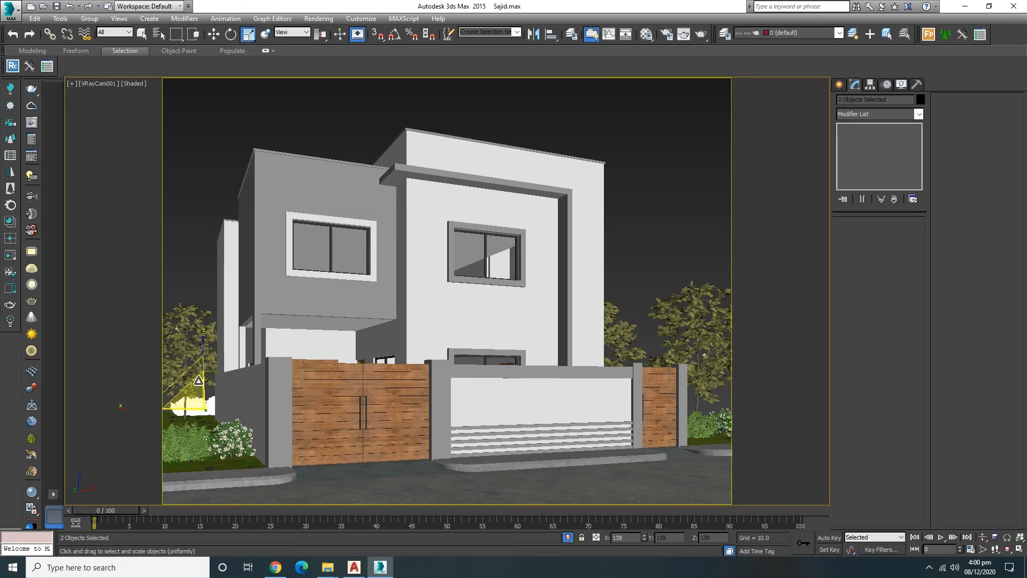
{"action": "left_click", "coordinate": [214, 35]}
{"action": "mouse_move", "coordinate": [198, 381]}
{"action": "left_mouse_down"}
{"action": "mouse_move", "coordinate": [203, 369]}
{"action": "mouse_move", "coordinate": [203, 381]}
{"action": "left_mouse_up"}
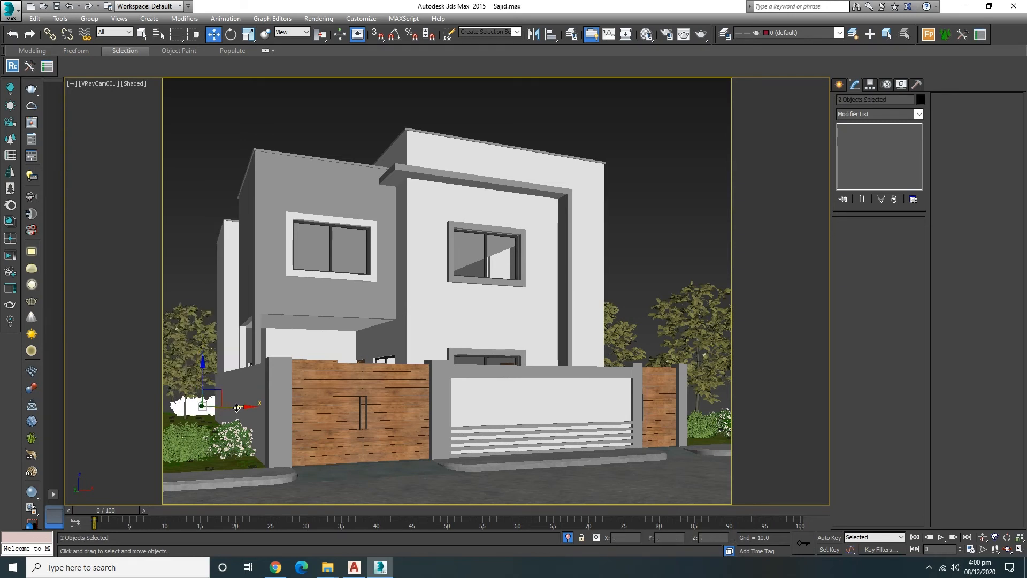
Step: Clone the rear gardenia shrub to the other side of the ficus shrub behind the left tree
{"action": "left_click", "coordinate": [196, 412]}
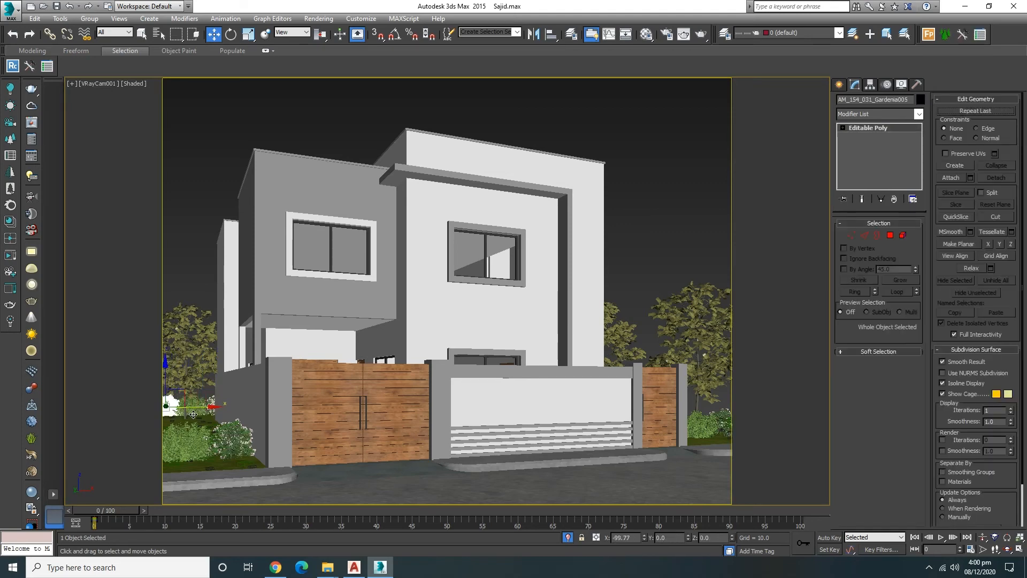
{"action": "left_click_drag", "start_coordinate": [191, 414], "coordinate": [194, 413], "text": "shift"}
{"action": "left_click", "coordinate": [518, 332]}
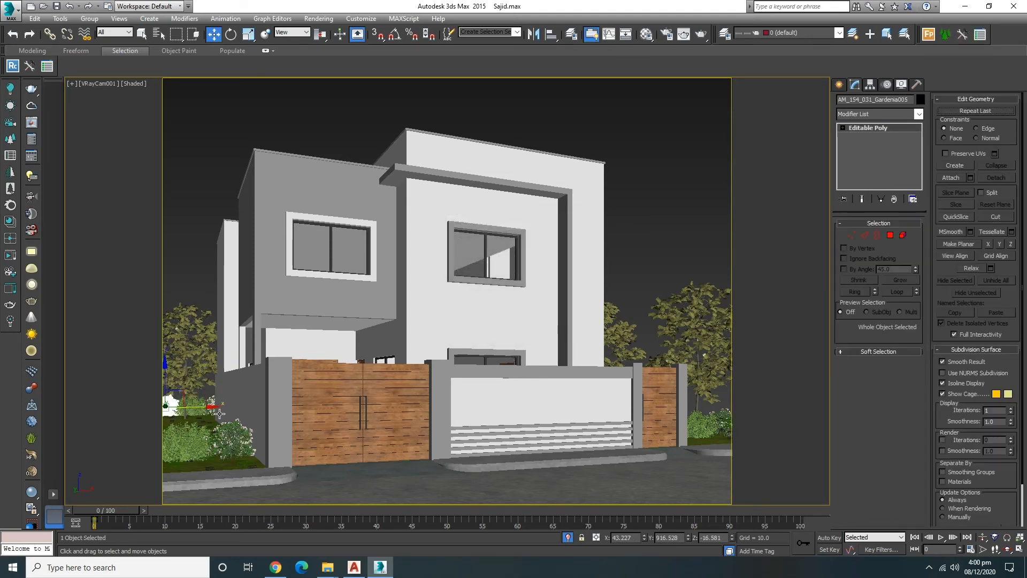
{"action": "left_click", "coordinate": [209, 242]}
{"action": "key", "text": "F4"}
{"action": "key", "text": "F4"}
{"action": "key", "text": "F4"}
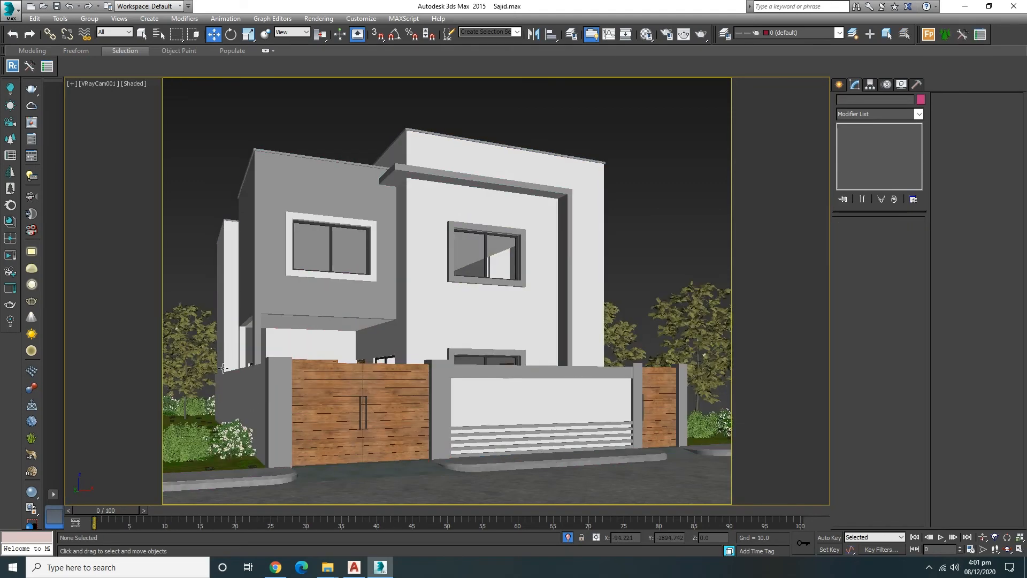
Step: Select the three rear shrubs behind the left tree and clone them onto the outer part of the right lawn
{"action": "left_click", "coordinate": [209, 398]}
{"action": "left_click", "coordinate": [199, 417], "text": "ctrl"}
{"action": "left_click", "coordinate": [171, 409], "text": "ctrl"}
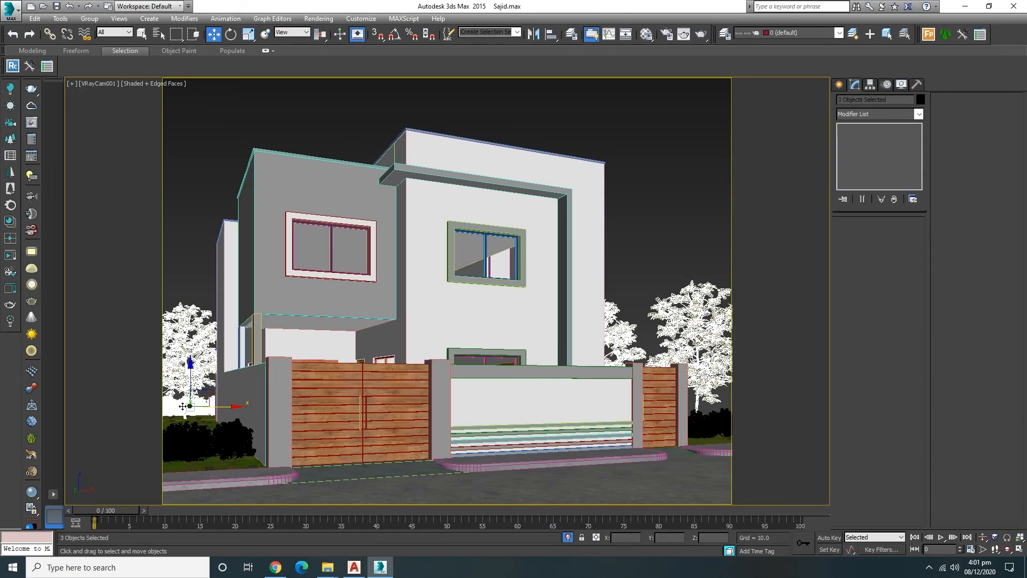
{"action": "key", "text": "t"}
{"action": "scroll", "coordinate": [294, 286], "scroll_direction": "down", "scroll_amount": 6}
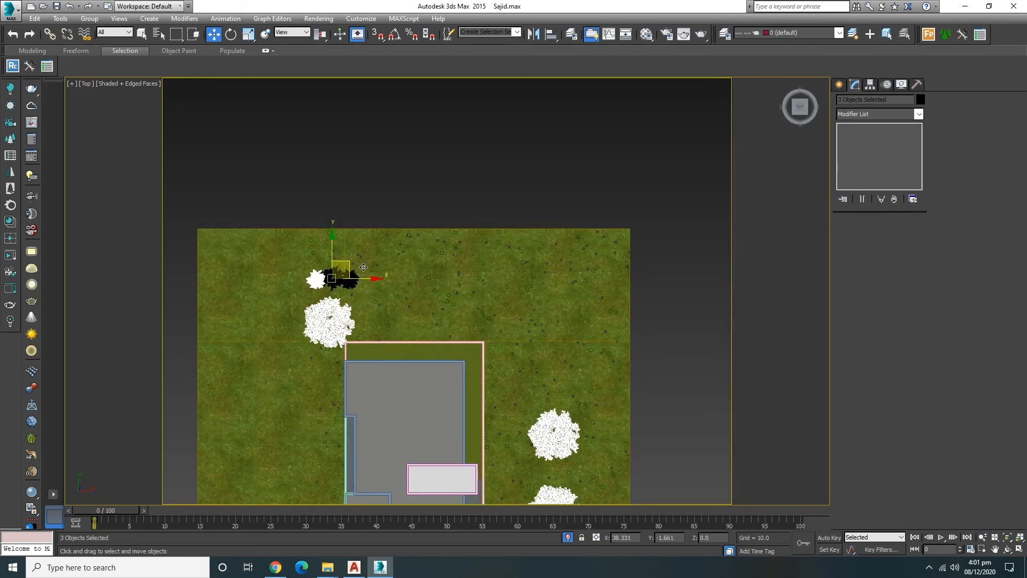
{"action": "left_click_drag", "start_coordinate": [350, 271], "coordinate": [658, 426], "text": "shift"}
{"action": "left_click", "coordinate": [525, 339]}
Step: Rotate the three cloned shrubs to run along the right lawn's outer edge and adjust their position in the camera view
{"action": "middle_click_drag", "start_coordinate": [614, 403], "coordinate": [451, 289]}
{"action": "left_click", "coordinate": [247, 35]}
{"action": "key", "text": "e"}
{"action": "left_click_drag", "start_coordinate": [514, 292], "coordinate": [530, 374]}
{"action": "key", "text": "w"}
{"action": "key", "text": "c"}
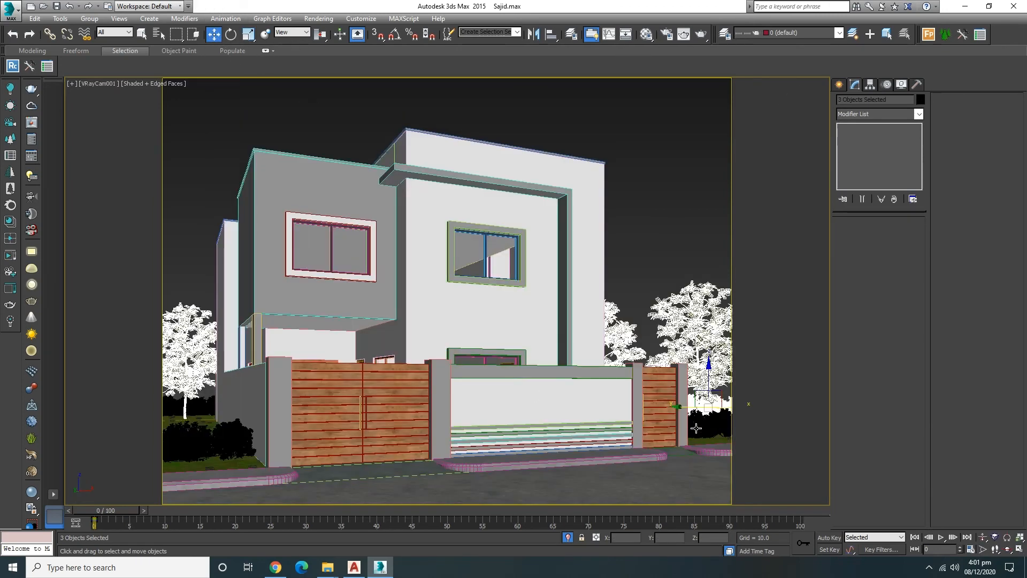
{"action": "left_click_drag", "start_coordinate": [675, 408], "coordinate": [683, 408]}
{"action": "left_click", "coordinate": [685, 226]}
{"action": "key", "text": "F4"}
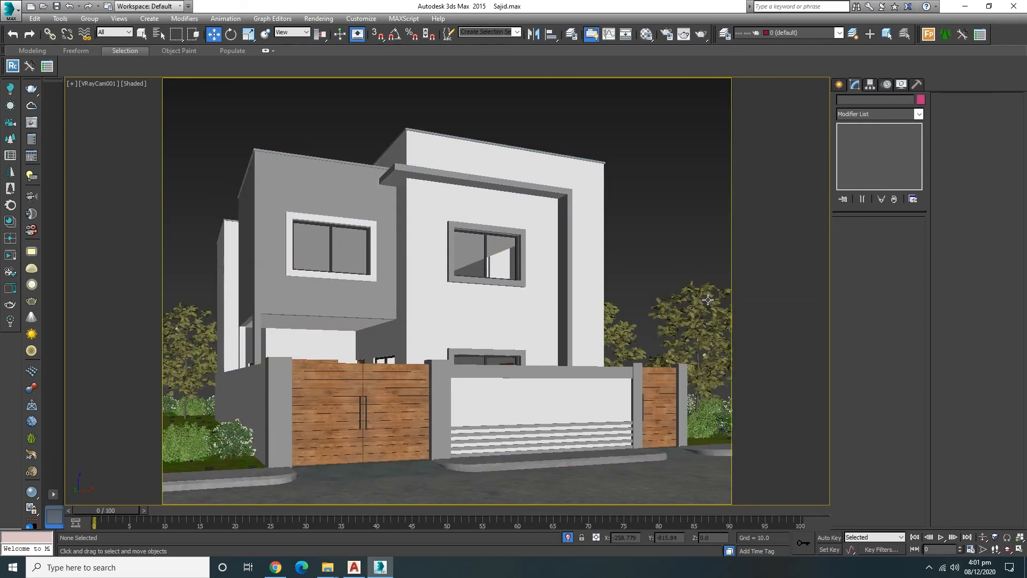
Step: Try removing the ficus shrub beside the small gate
{"action": "left_click", "coordinate": [706, 427]}
{"action": "key", "text": "Delete"}
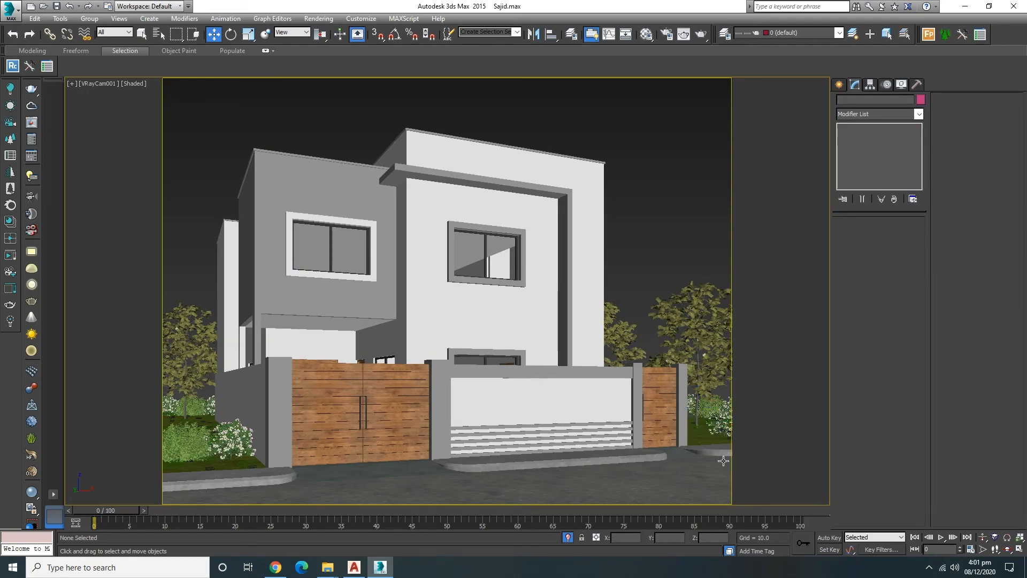
{"action": "key", "text": "ctrl+z"}
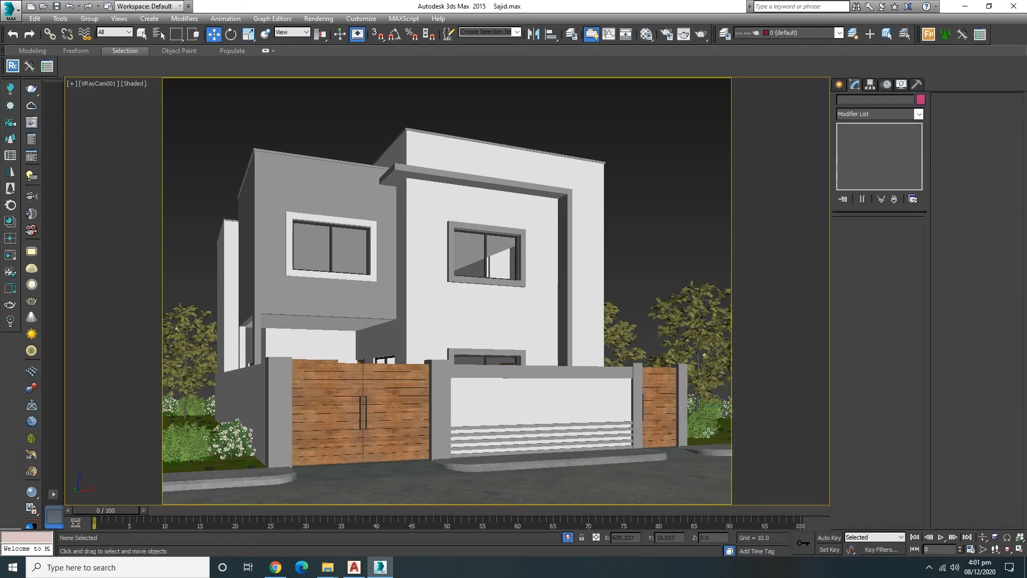
Step: Move the ficus shrub beside the small gate farther outward along the X axis
{"action": "left_click_drag", "start_coordinate": [731, 425], "coordinate": [767, 420]}
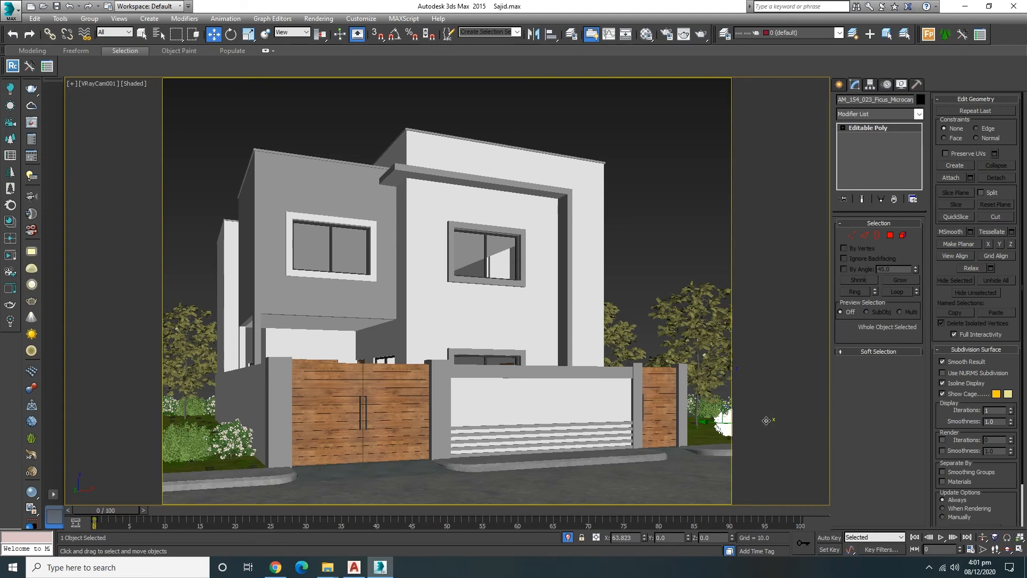
{"action": "left_click", "coordinate": [658, 251]}
{"action": "key", "text": "F4"}
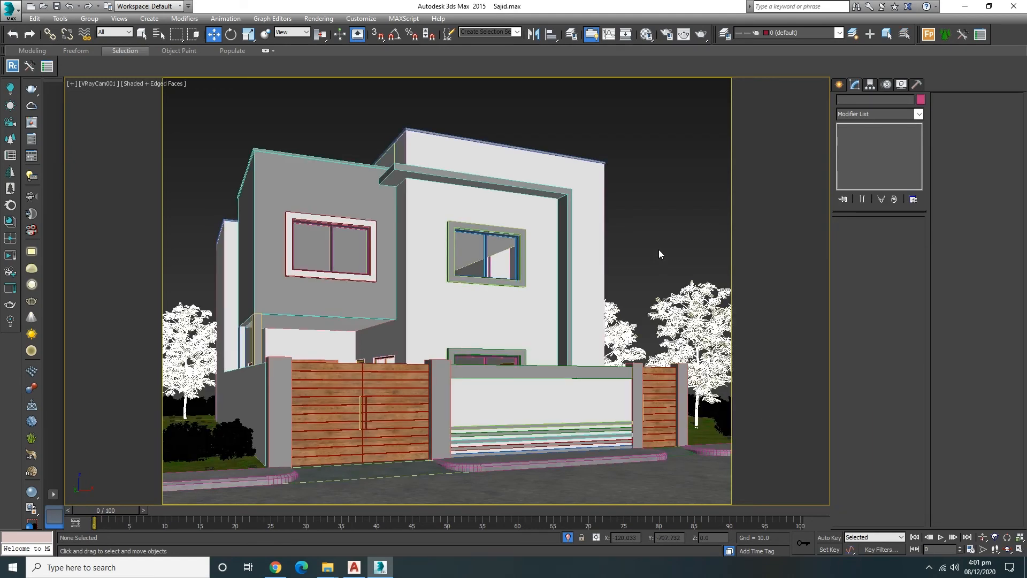
Step: Fine-tune the position of the three-shrub row near the right lawn's outer edge in the top view
{"action": "left_click", "coordinate": [692, 419]}
{"action": "key", "text": "t"}
{"action": "key", "text": "z"}
{"action": "scroll", "coordinate": [550, 298], "scroll_direction": "down", "scroll_amount": 8}
{"action": "mouse_move", "coordinate": [562, 333]}
{"action": "left_mouse_down"}
{"action": "mouse_move", "coordinate": [590, 335]}
{"action": "mouse_move", "coordinate": [547, 345]}
{"action": "left_mouse_up"}
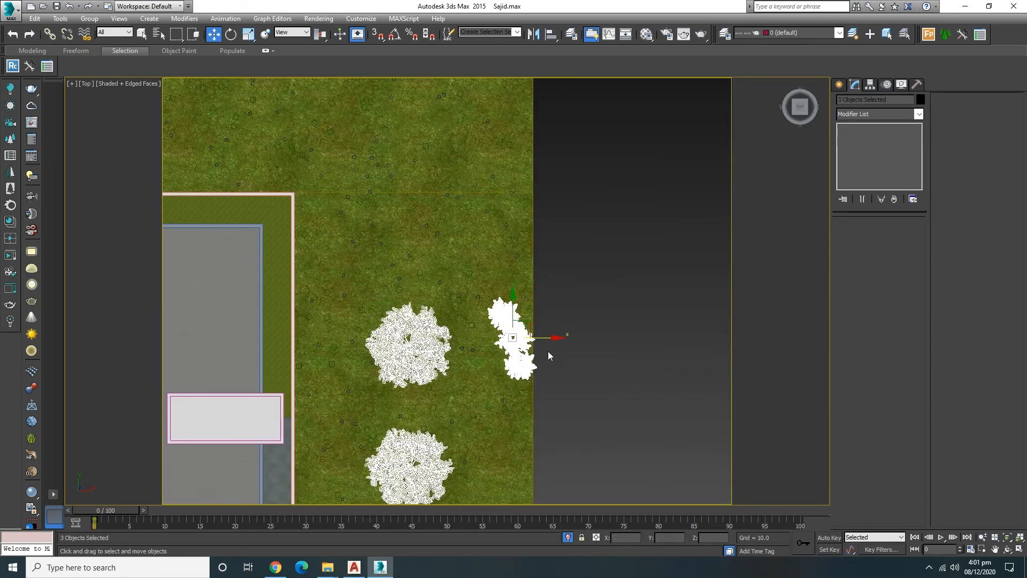
{"action": "key", "text": "c"}
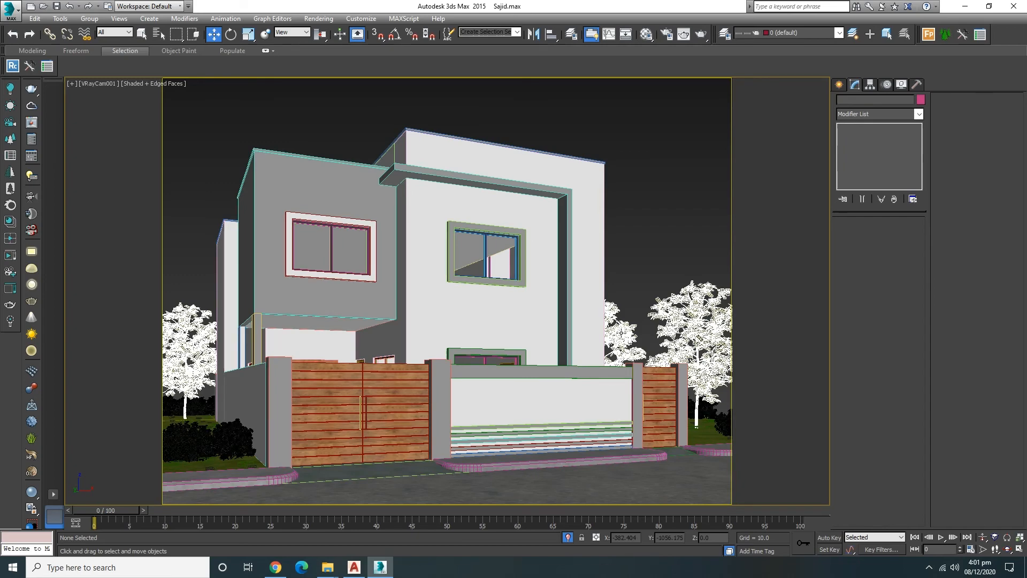
{"action": "key", "text": "F4"}
Step: Clone the tree behind the house as an instance and place the copy on the street's outer edge beside the camera
{"action": "left_click", "coordinate": [228, 316]}
{"action": "key", "text": "t"}
{"action": "key", "text": "z"}
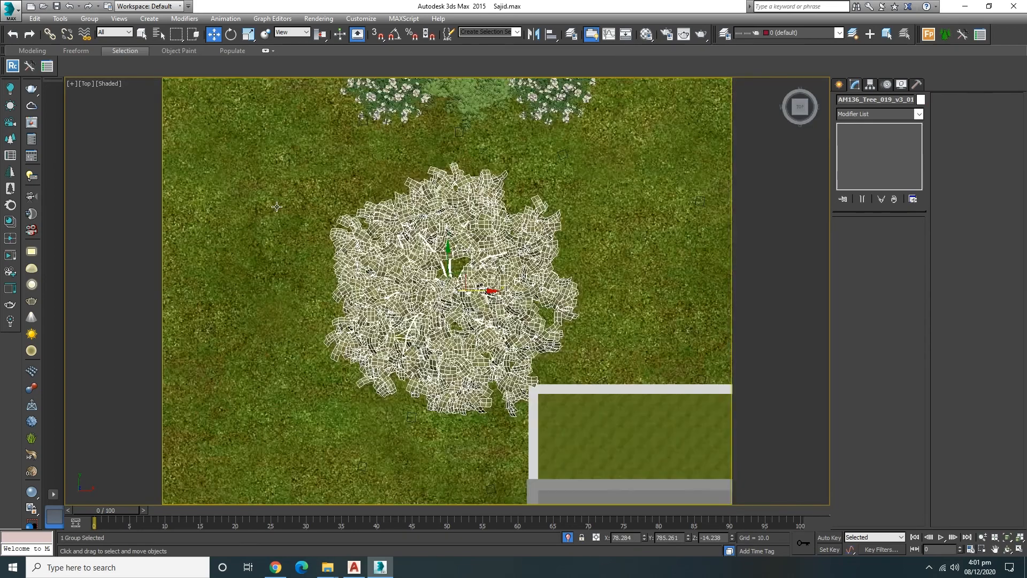
{"action": "scroll", "coordinate": [407, 185], "scroll_direction": "down", "scroll_amount": 8}
{"action": "scroll", "coordinate": [407, 185], "scroll_direction": "up", "scroll_amount": 5}
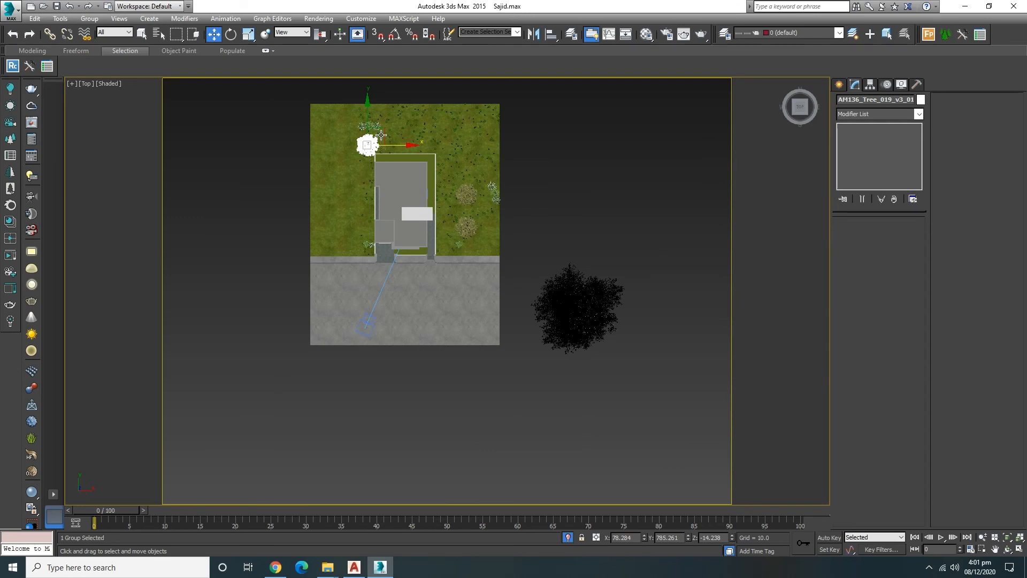
{"action": "mouse_move", "coordinate": [381, 134]}
{"action": "left_mouse_down", "text": "shift"}
{"action": "mouse_move", "coordinate": [376, 367]}
{"action": "mouse_move", "coordinate": [364, 330]}
{"action": "left_mouse_up", "text": "shift"}
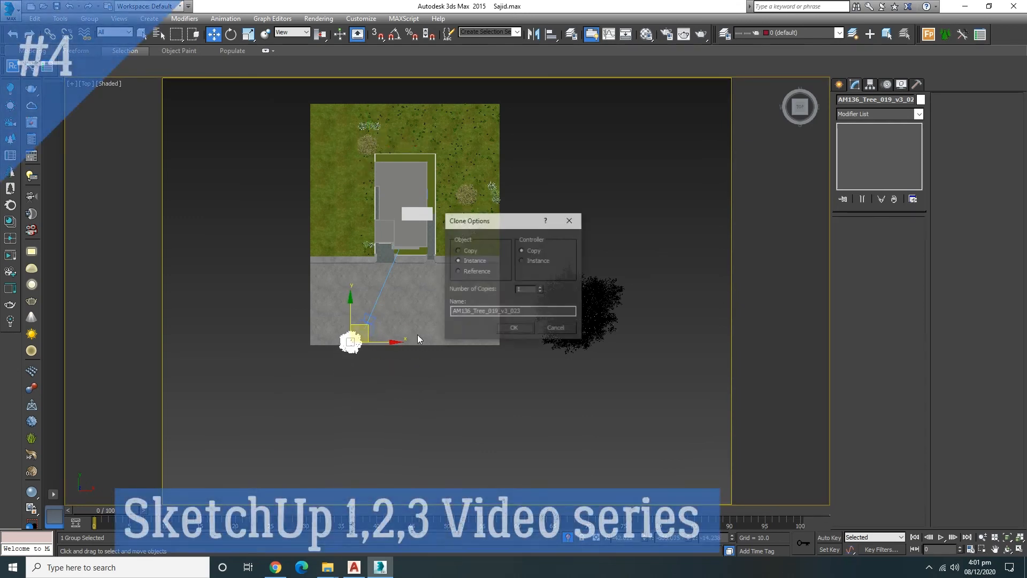
{"action": "left_click", "coordinate": [521, 329]}
Step: Move the dark background tree group farther away from the site in the top view
{"action": "left_click", "coordinate": [581, 334]}
{"action": "scroll", "coordinate": [581, 334], "scroll_direction": "down", "scroll_amount": 7}
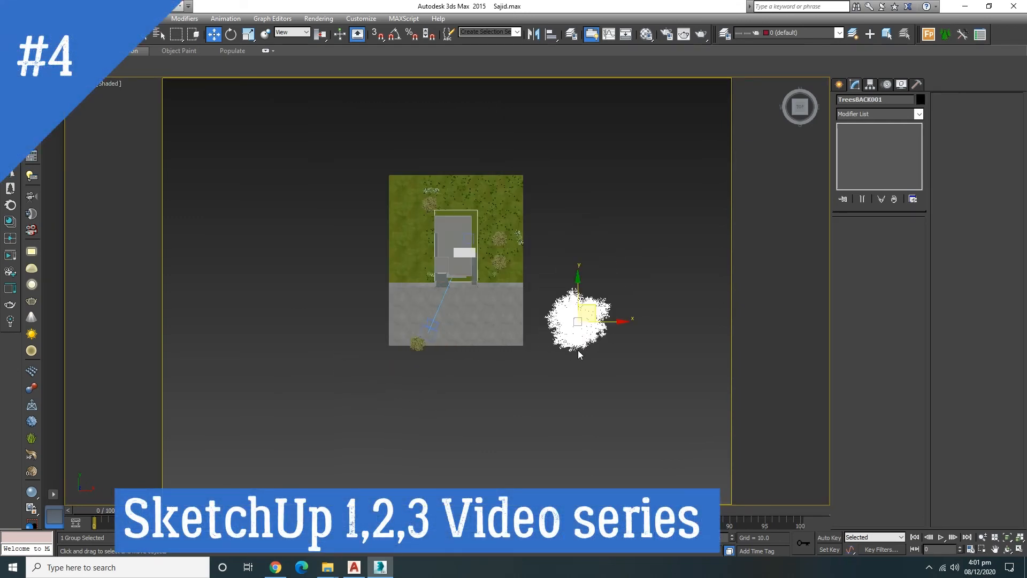
{"action": "left_click_drag", "start_coordinate": [599, 314], "coordinate": [670, 296]}
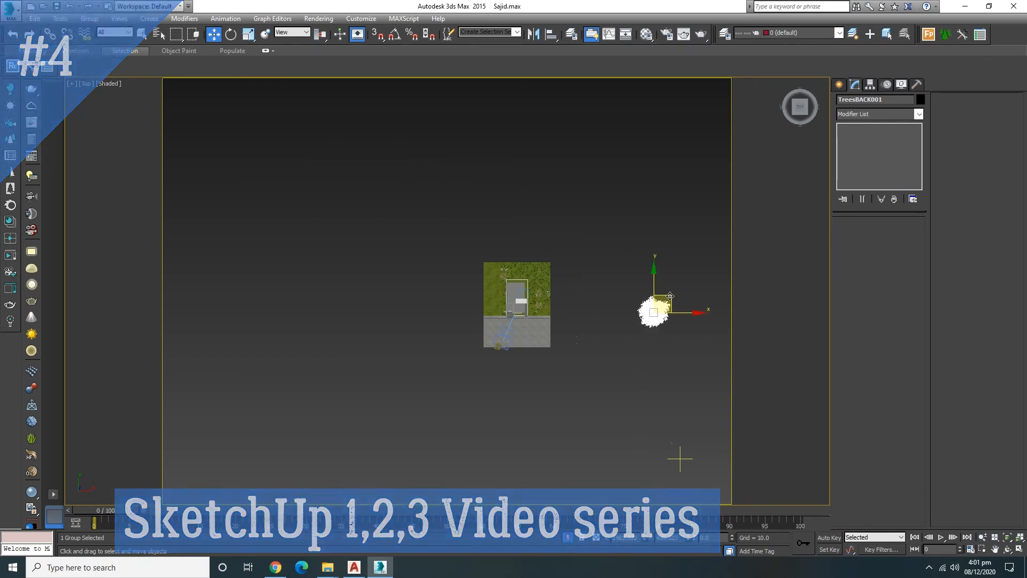
{"action": "scroll", "coordinate": [584, 358], "scroll_direction": "up", "scroll_amount": 3}
{"action": "left_click", "coordinate": [584, 362]}
{"action": "scroll", "coordinate": [435, 348], "scroll_direction": "up", "scroll_amount": 5}
{"action": "left_click", "coordinate": [435, 347]}
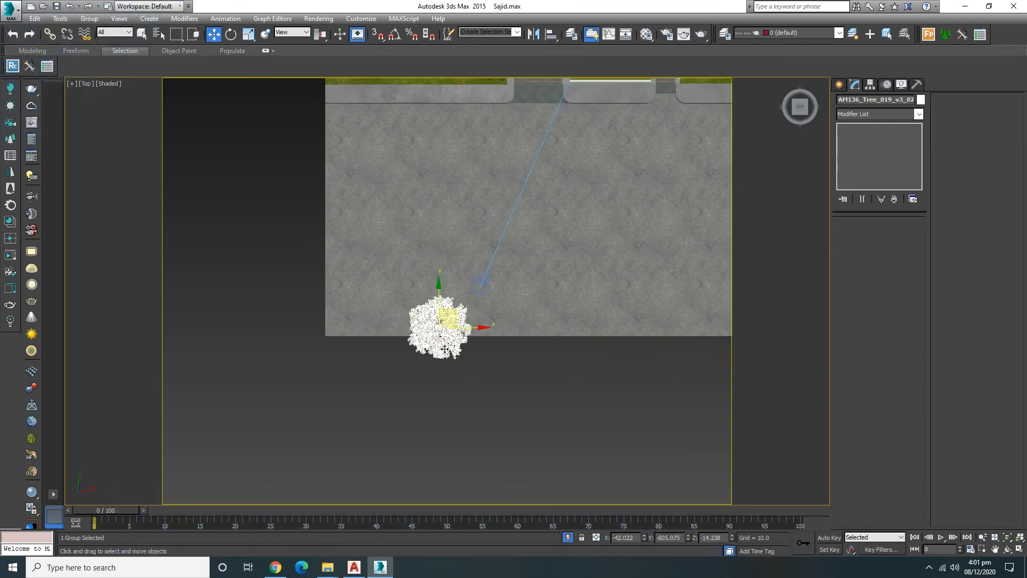
{"action": "scroll", "coordinate": [450, 347], "scroll_direction": "down", "scroll_amount": 8}
{"action": "middle_click_drag", "start_coordinate": [502, 332], "coordinate": [325, 286]}
{"action": "left_click", "coordinate": [491, 299]}
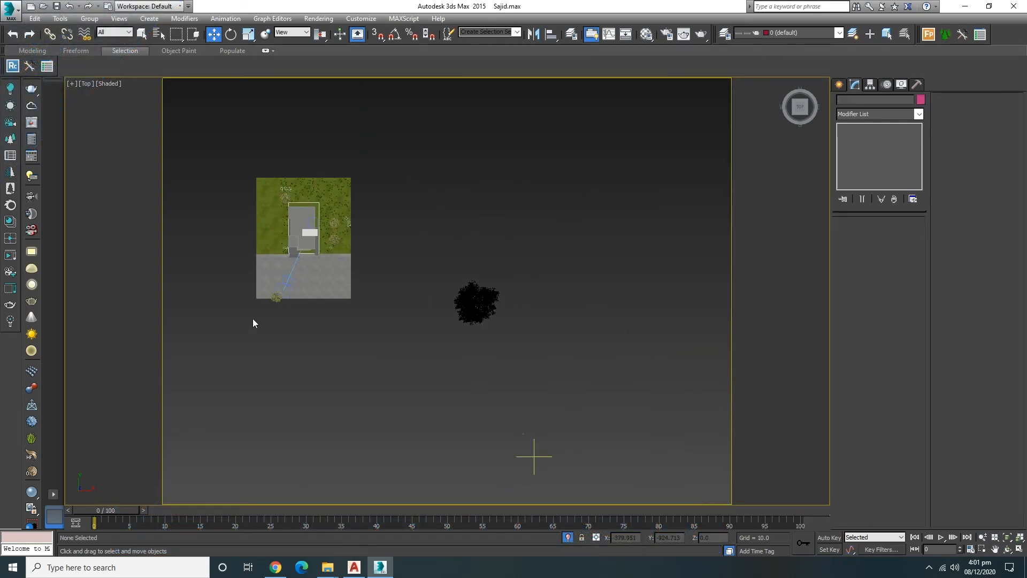
Step: Select the tree copy beside the camera and frame it in the front view
{"action": "scroll", "coordinate": [253, 323], "scroll_direction": "up", "scroll_amount": 3}
{"action": "left_click", "coordinate": [298, 282]}
{"action": "key", "text": "f"}
{"action": "key", "text": "z"}
{"action": "scroll", "coordinate": [392, 305], "scroll_direction": "down", "scroll_amount": 5}
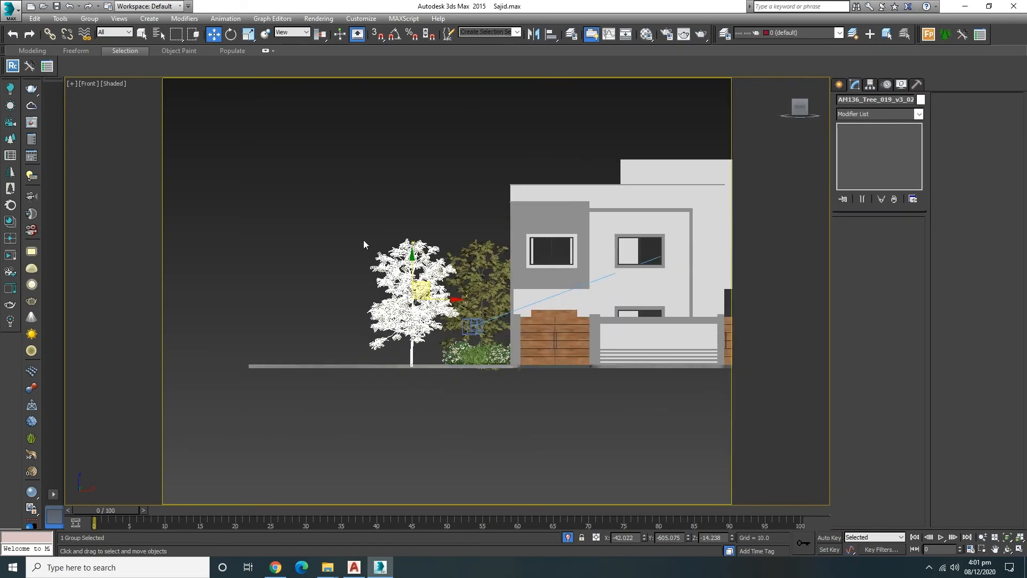
{"action": "left_click", "coordinate": [248, 34]}
{"action": "left_click_drag", "start_coordinate": [419, 311], "coordinate": [415, 238]}
{"action": "key", "text": "ctrl+z"}
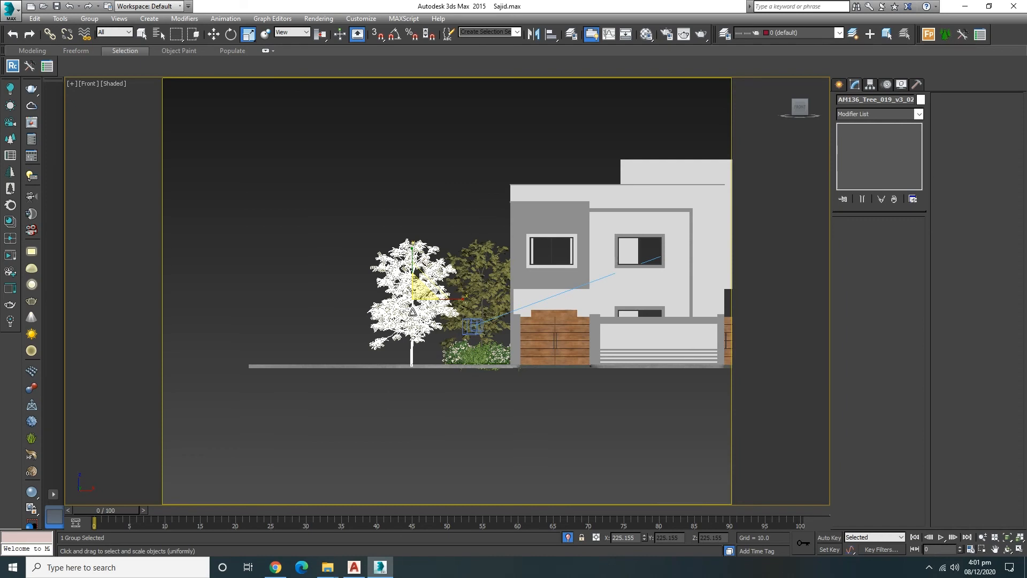
{"action": "left_click_drag", "start_coordinate": [418, 293], "coordinate": [416, 274]}
{"action": "key", "text": "ctrl+z"}
{"action": "left_click", "coordinate": [213, 34]}
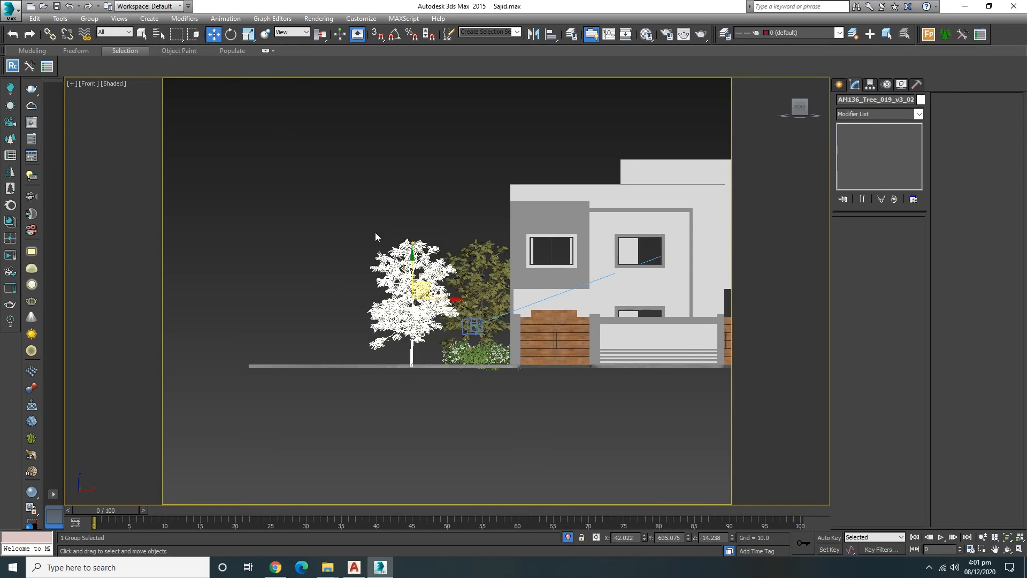
Step: Enlarge the tree copy beside the camera uniformly, then check the result through the camera
{"action": "left_click", "coordinate": [249, 36]}
{"action": "left_click_drag", "start_coordinate": [418, 294], "coordinate": [416, 255]}
{"action": "left_click", "coordinate": [210, 39]}
{"action": "left_click", "coordinate": [389, 170]}
{"action": "key", "text": "c"}
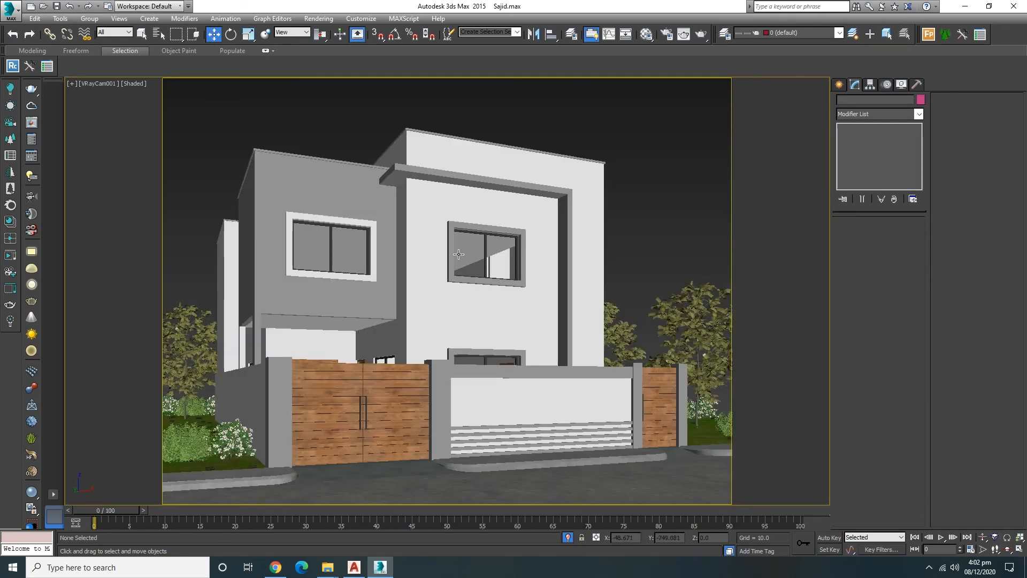
Step: Place three more copies of the enlarged tree around the camera: one at each street side and one along the outer edge
{"action": "key", "text": "t"}
{"action": "scroll", "coordinate": [449, 273], "scroll_direction": "down", "scroll_amount": 3}
{"action": "scroll", "coordinate": [297, 236], "scroll_direction": "up", "scroll_amount": 3}
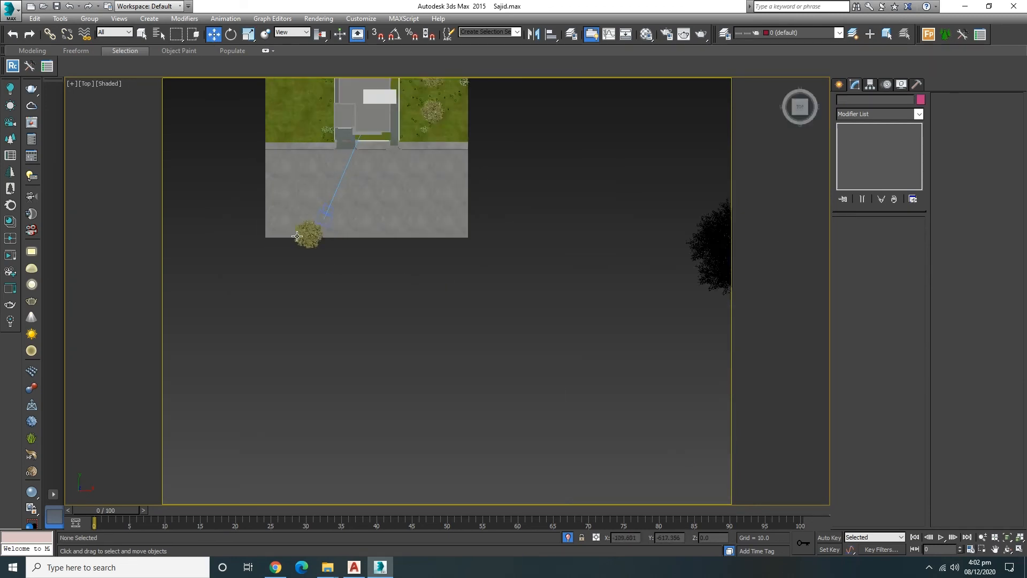
{"action": "scroll", "coordinate": [297, 236], "scroll_direction": "up", "scroll_amount": 2}
{"action": "left_click", "coordinate": [312, 236]}
{"action": "mouse_move", "coordinate": [323, 223]}
{"action": "left_mouse_down"}
{"action": "mouse_move", "coordinate": [276, 170]}
{"action": "mouse_move", "coordinate": [332, 243]}
{"action": "mouse_move", "coordinate": [322, 219]}
{"action": "mouse_move", "coordinate": [419, 225]}
{"action": "mouse_move", "coordinate": [504, 201]}
{"action": "mouse_move", "coordinate": [503, 188]}
{"action": "left_mouse_up"}
{"action": "left_click", "coordinate": [515, 328]}
{"action": "left_click", "coordinate": [514, 328]}
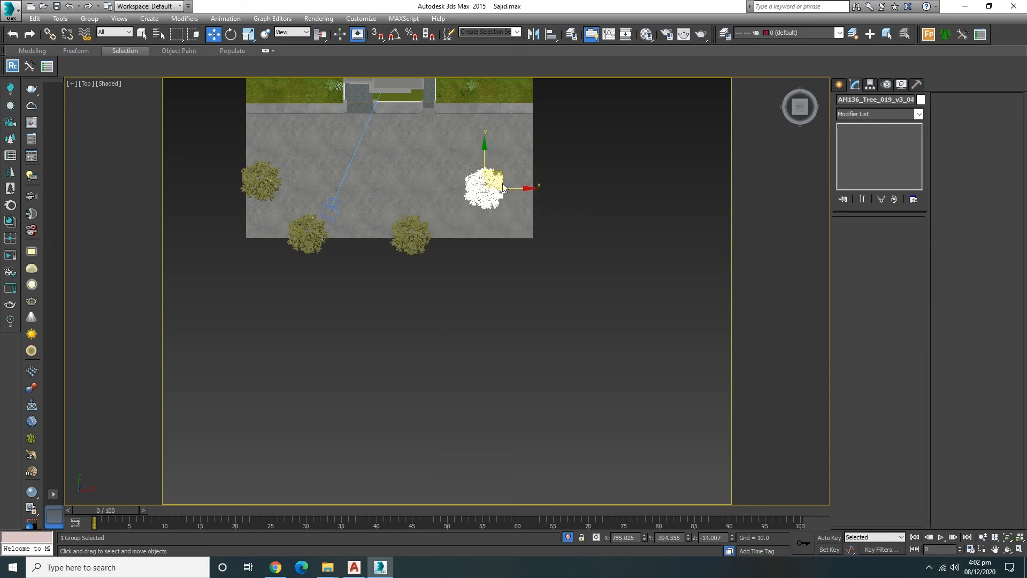
{"action": "left_click", "coordinate": [511, 328]}
{"action": "left_click", "coordinate": [504, 291]}
{"action": "middle_click_drag", "start_coordinate": [443, 271], "coordinate": [443, 371]}
{"action": "scroll", "coordinate": [428, 353], "scroll_direction": "down", "scroll_amount": 3}
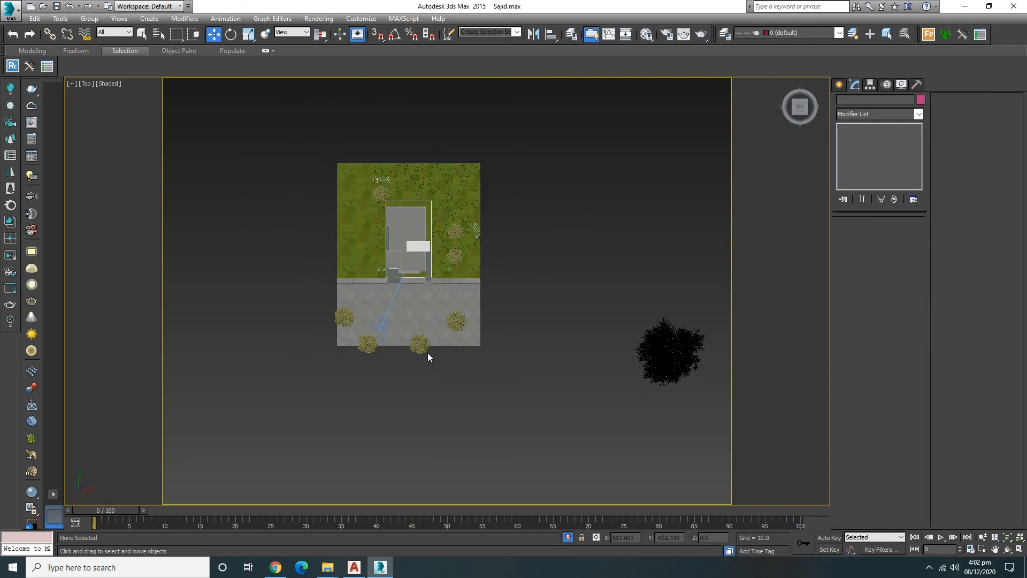
Step: Move the curved white backdrop in the top view so it wraps around the street and the trees behind the camera
{"action": "middle_click_drag", "start_coordinate": [461, 328], "coordinate": [624, 313], "text": "alt"}
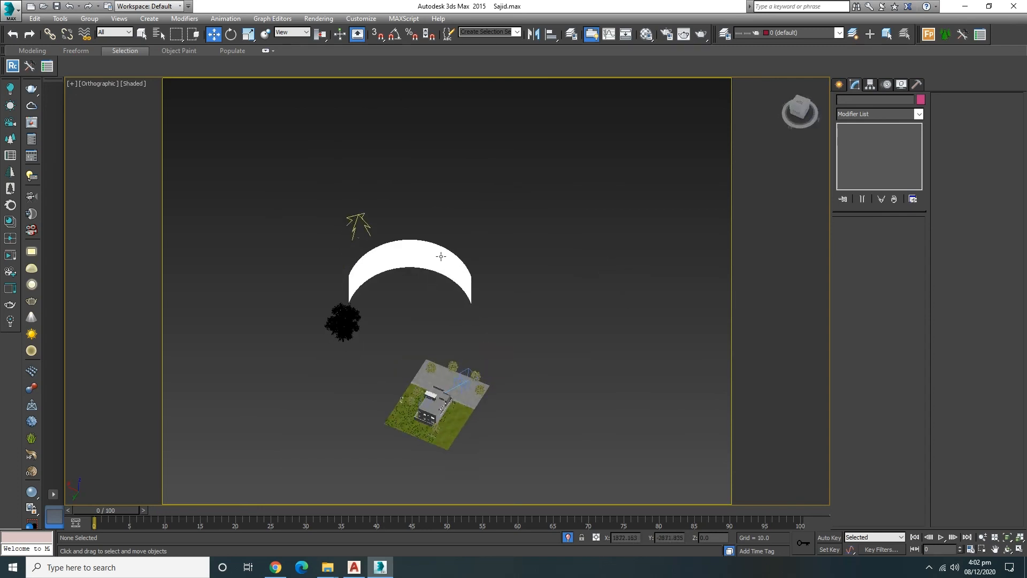
{"action": "left_click", "coordinate": [441, 257]}
{"action": "key", "text": "t"}
{"action": "scroll", "coordinate": [411, 257], "scroll_direction": "down", "scroll_amount": 5}
{"action": "middle_click_drag", "start_coordinate": [436, 257], "coordinate": [473, 289]}
{"action": "left_click_drag", "start_coordinate": [474, 289], "coordinate": [426, 242]}
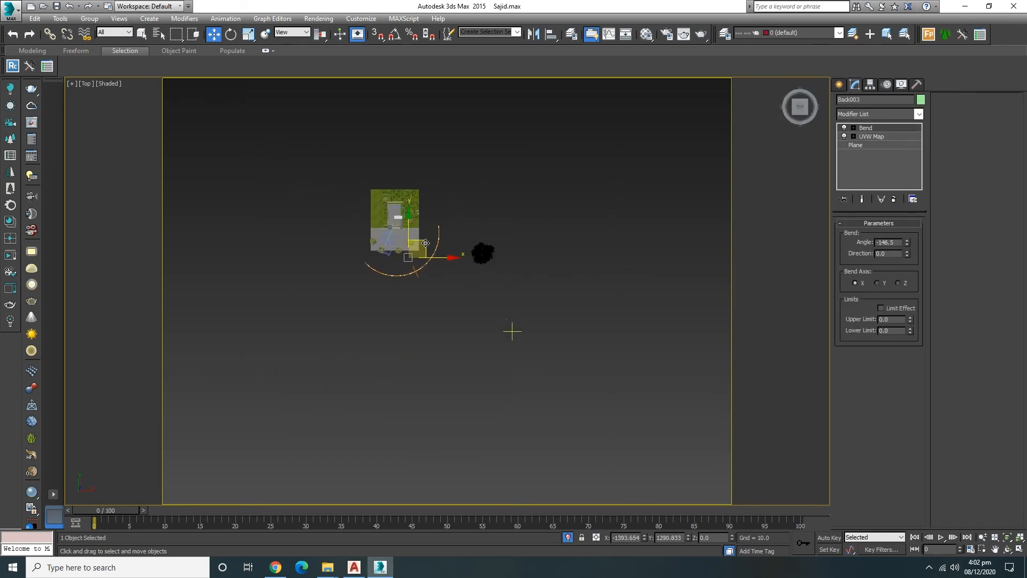
{"action": "scroll", "coordinate": [423, 244], "scroll_direction": "up", "scroll_amount": 6}
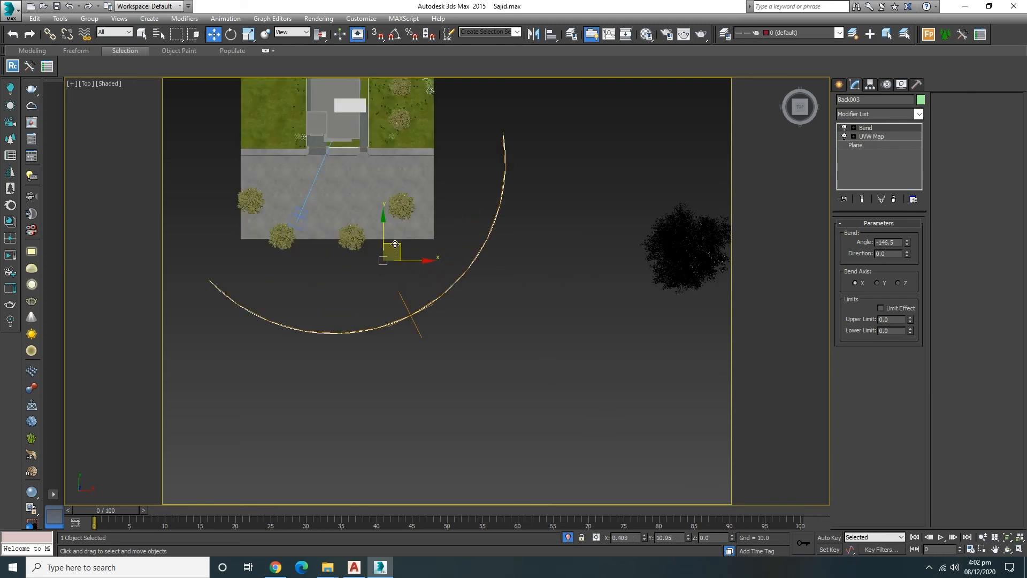
{"action": "left_click_drag", "start_coordinate": [395, 244], "coordinate": [384, 198]}
{"action": "left_click", "coordinate": [547, 328]}
Step: Create a large rectangular plane covering the whole site and centre it around the house in the top view
{"action": "left_click", "coordinate": [838, 86]}
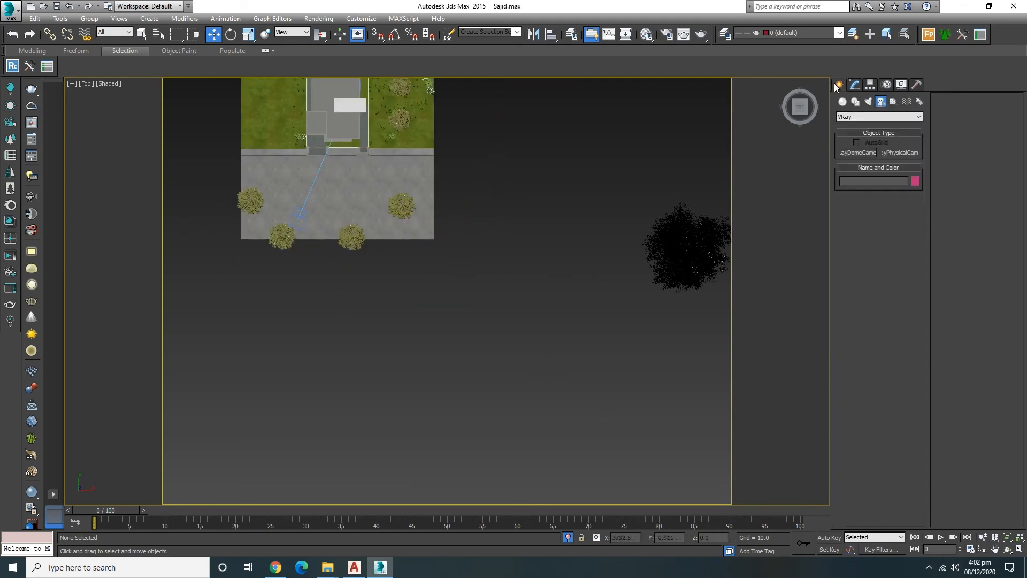
{"action": "left_click", "coordinate": [842, 102]}
{"action": "left_click", "coordinate": [903, 197]}
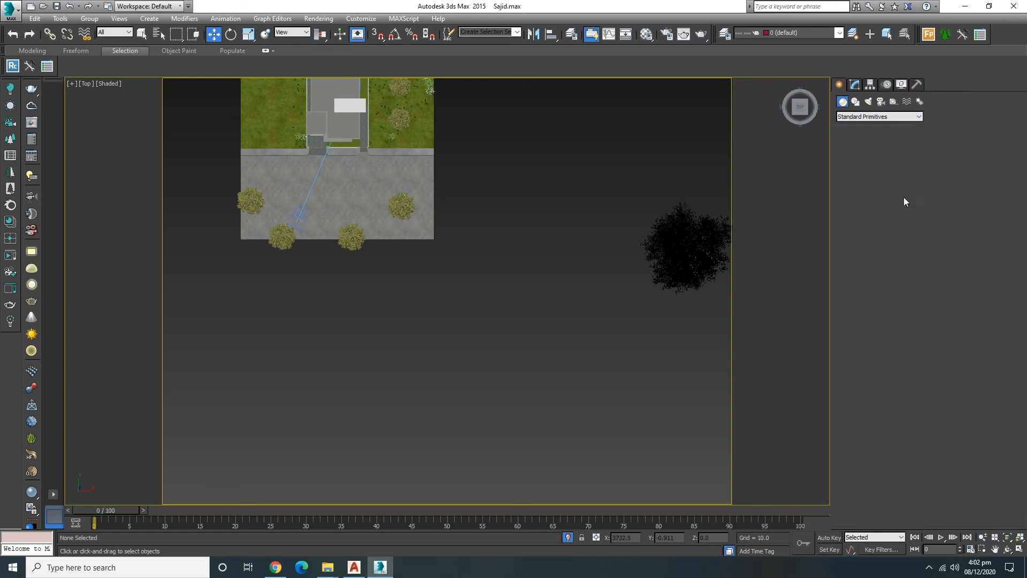
{"action": "scroll", "coordinate": [457, 267], "scroll_direction": "down", "scroll_amount": 3}
{"action": "middle_click_drag", "start_coordinate": [459, 268], "coordinate": [499, 330]}
{"action": "left_click_drag", "start_coordinate": [289, 156], "coordinate": [562, 356]}
{"action": "key", "text": "w"}
{"action": "left_click_drag", "start_coordinate": [445, 244], "coordinate": [453, 238]}
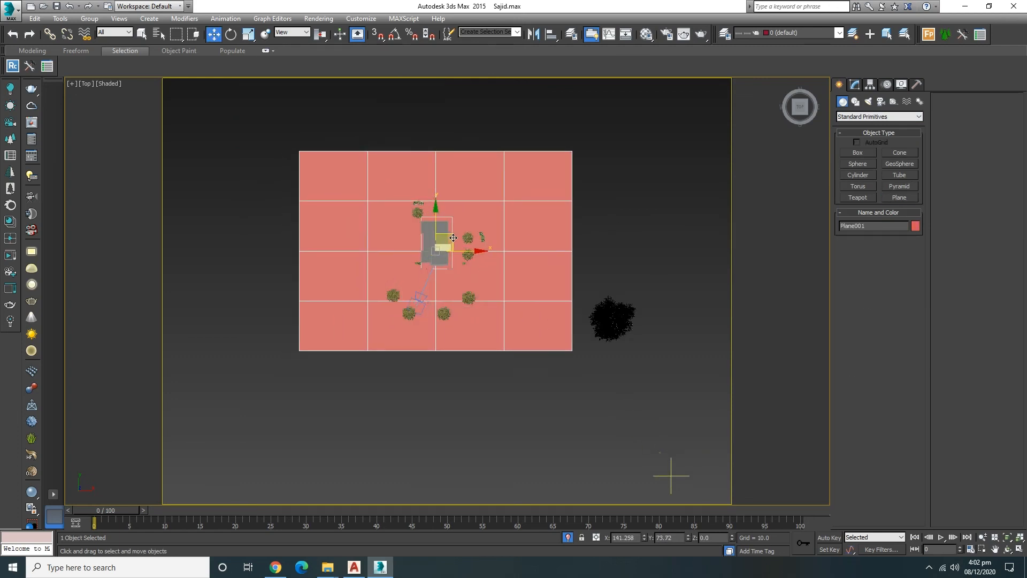
Step: Lower the large ground plane about 18 units to street level in the front view and inspect it in perspective
{"action": "key", "text": "f"}
{"action": "scroll", "coordinate": [373, 293], "scroll_direction": "up", "scroll_amount": 6}
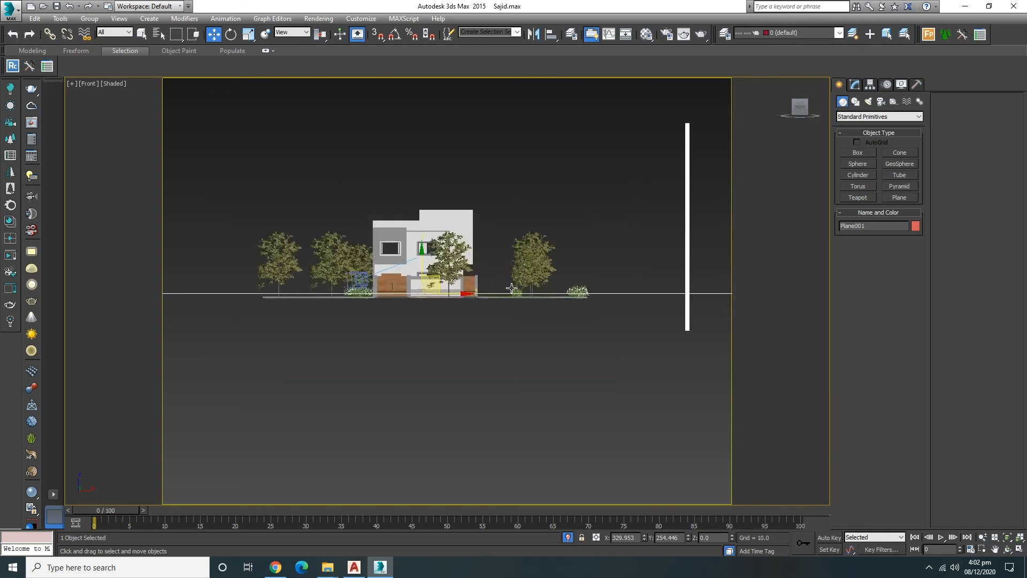
{"action": "scroll", "coordinate": [457, 349], "scroll_direction": "up", "scroll_amount": 4}
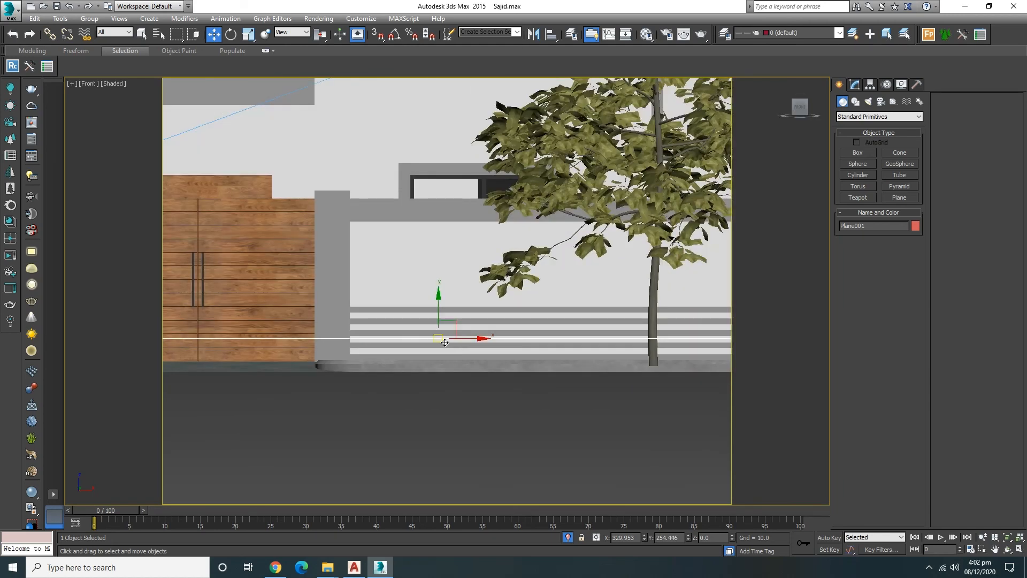
{"action": "key", "text": "g"}
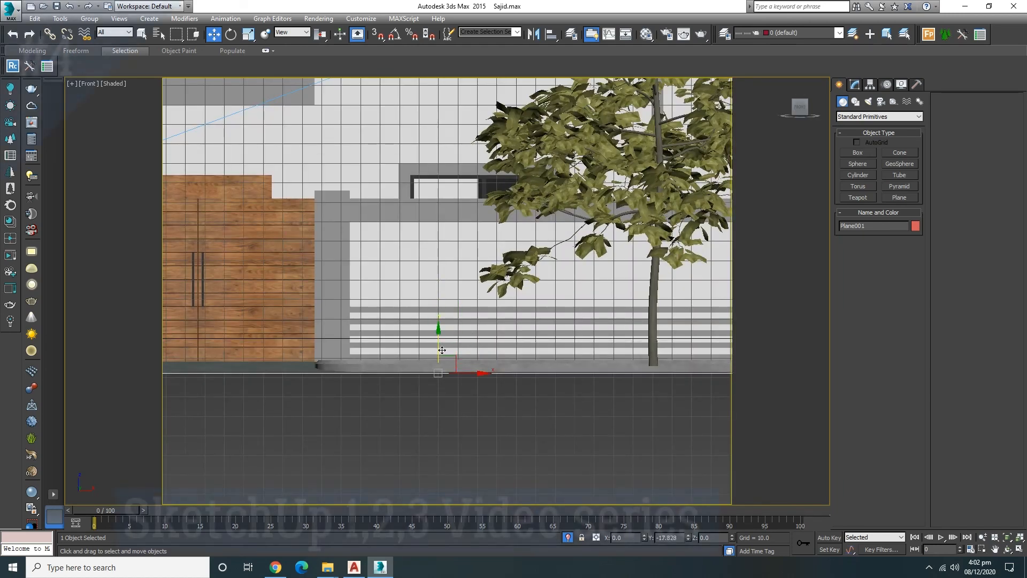
{"action": "scroll", "coordinate": [442, 343], "scroll_direction": "down", "scroll_amount": 4}
{"action": "key", "text": "p"}
{"action": "key", "text": "z"}
{"action": "middle_click_drag", "start_coordinate": [416, 333], "coordinate": [484, 398], "text": "alt"}
{"action": "left_click", "coordinate": [556, 384]}
{"action": "scroll", "coordinate": [492, 355], "scroll_direction": "up", "scroll_amount": 3}
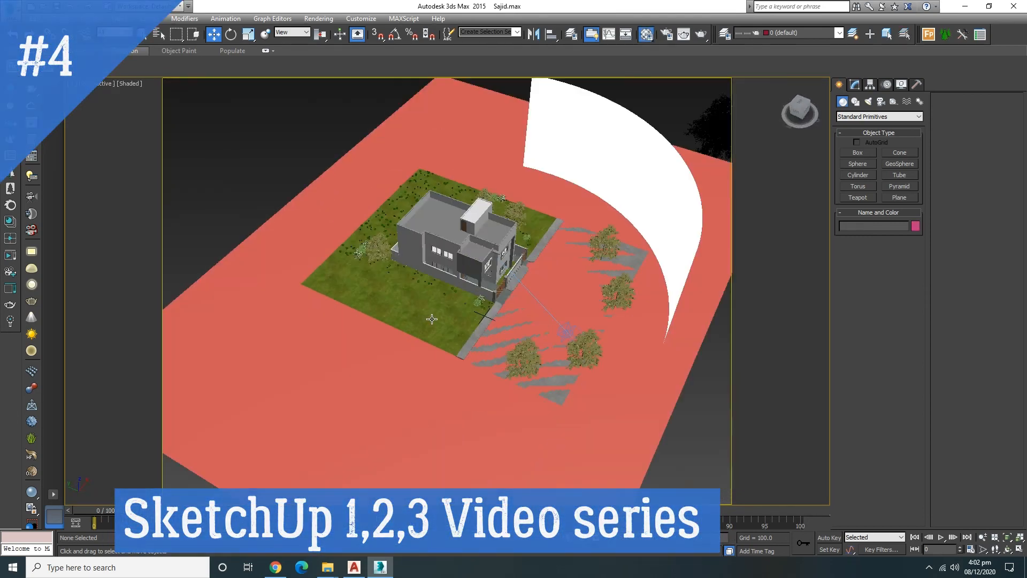
Step: Assign the Dark Green grass sub-material to the large ground plane and match its texture mapping to the lawn's
{"action": "key", "text": "m"}
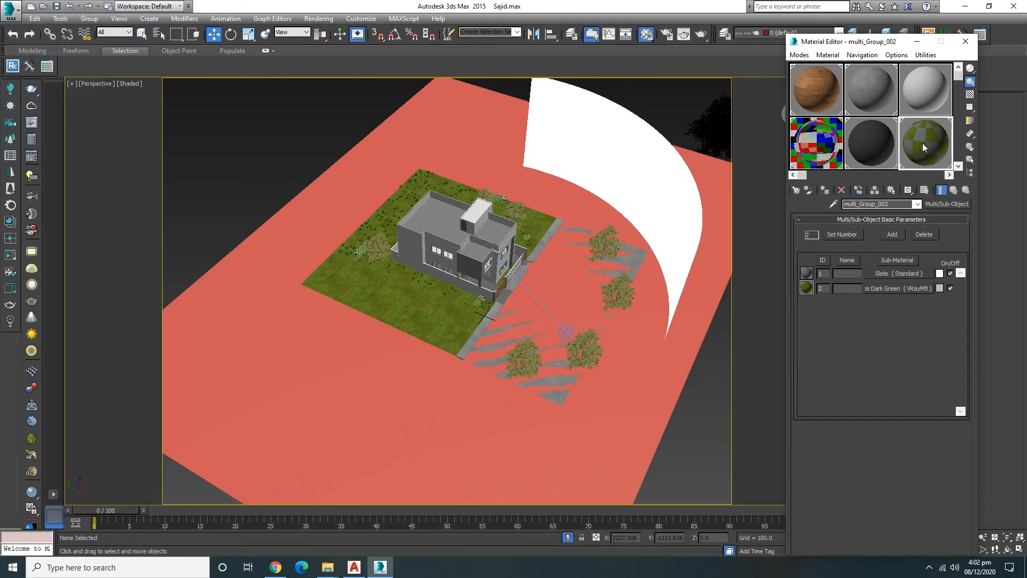
{"action": "scroll", "coordinate": [367, 210], "scroll_direction": "up", "scroll_amount": 5}
{"action": "left_click", "coordinate": [899, 287]}
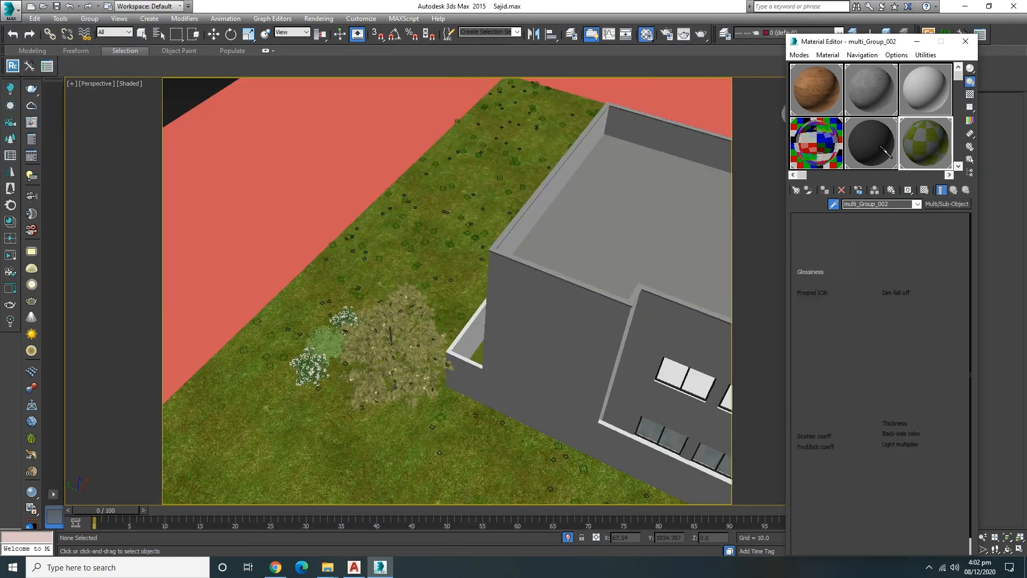
{"action": "scroll", "coordinate": [321, 287], "scroll_direction": "down", "scroll_amount": 6}
{"action": "left_click", "coordinate": [379, 248]}
{"action": "left_click", "coordinate": [917, 42]}
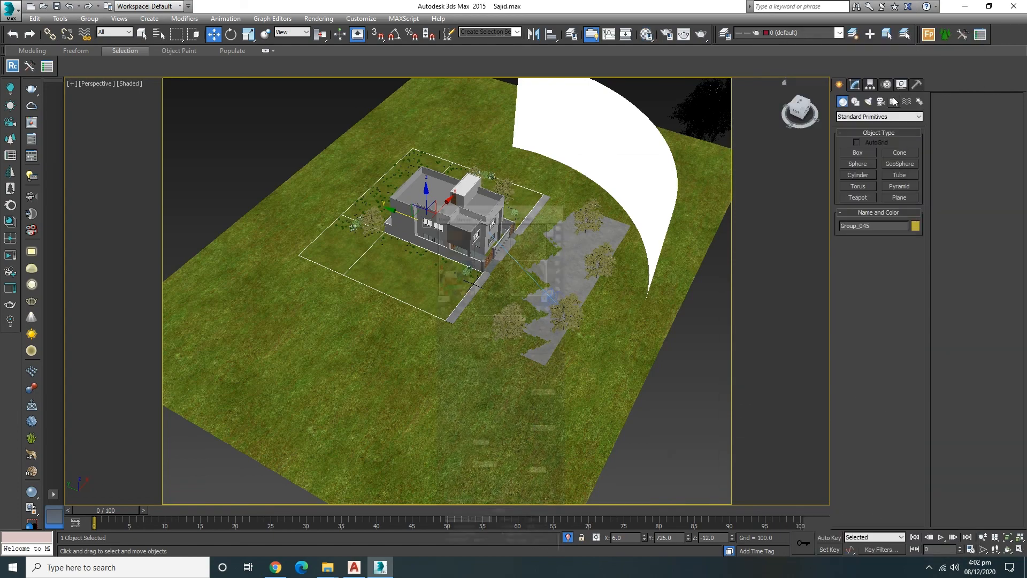
{"action": "left_click", "coordinate": [855, 84]}
{"action": "left_click", "coordinate": [278, 277]}
{"action": "left_click", "coordinate": [276, 141]}
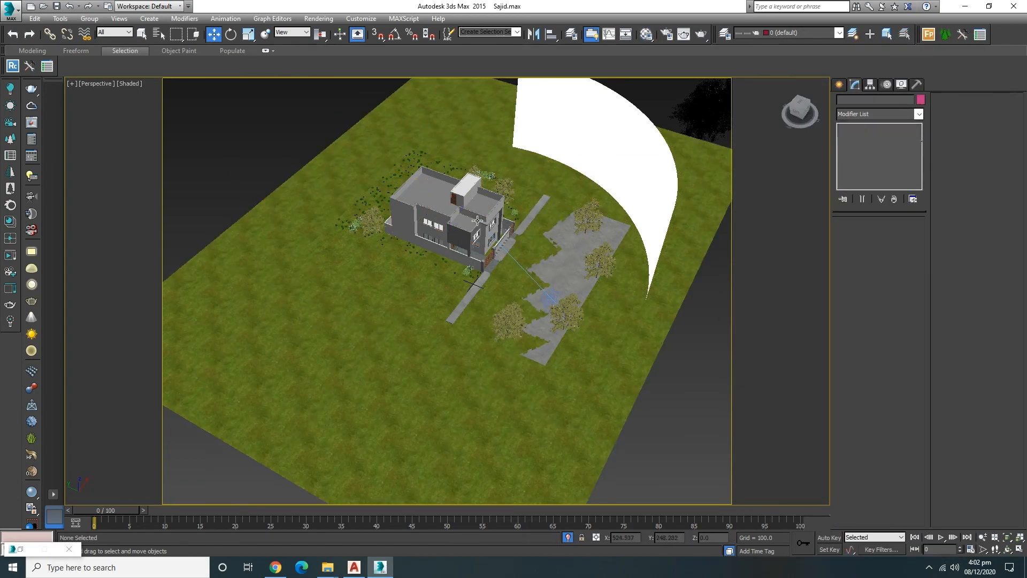
Step: Scale the curved white backdrop down slightly and uniformly in the front view
{"action": "scroll", "coordinate": [466, 217], "scroll_direction": "up", "scroll_amount": 4}
{"action": "middle_click_drag", "start_coordinate": [536, 249], "coordinate": [458, 208], "text": "alt"}
{"action": "scroll", "coordinate": [592, 234], "scroll_direction": "down", "scroll_amount": 4}
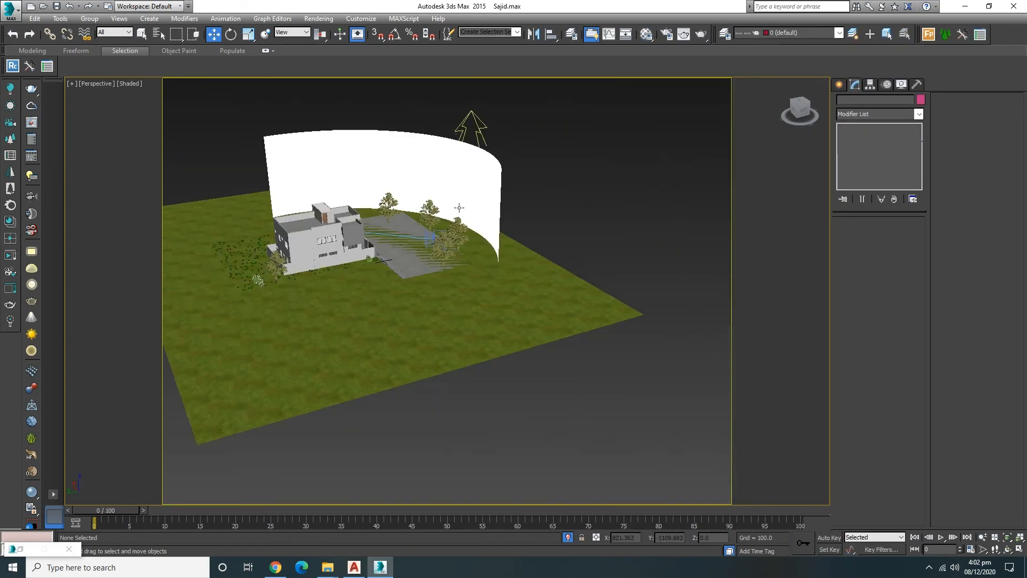
{"action": "left_click", "coordinate": [459, 207]}
{"action": "key", "text": "f"}
{"action": "key", "text": "z"}
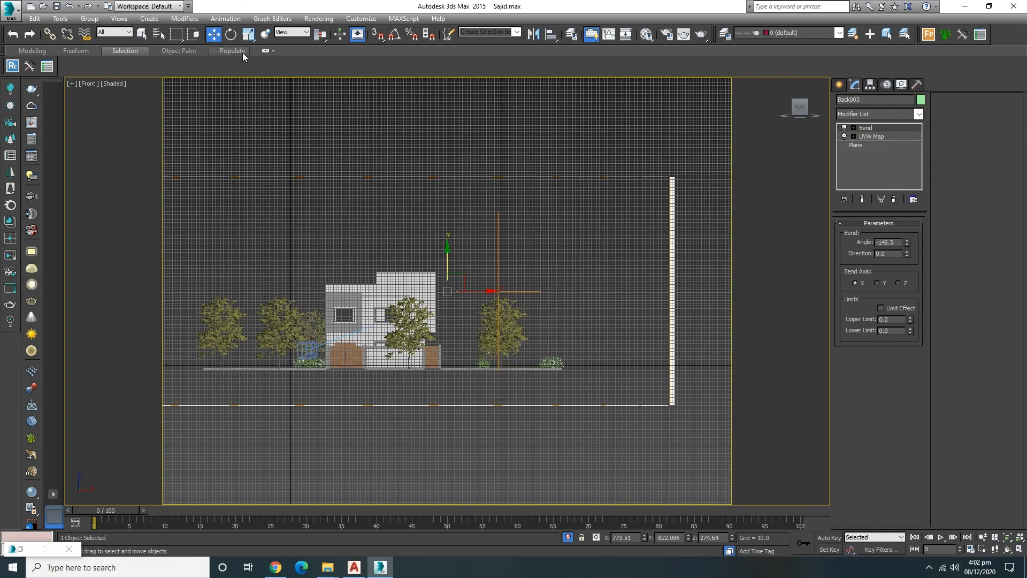
{"action": "key", "text": "r"}
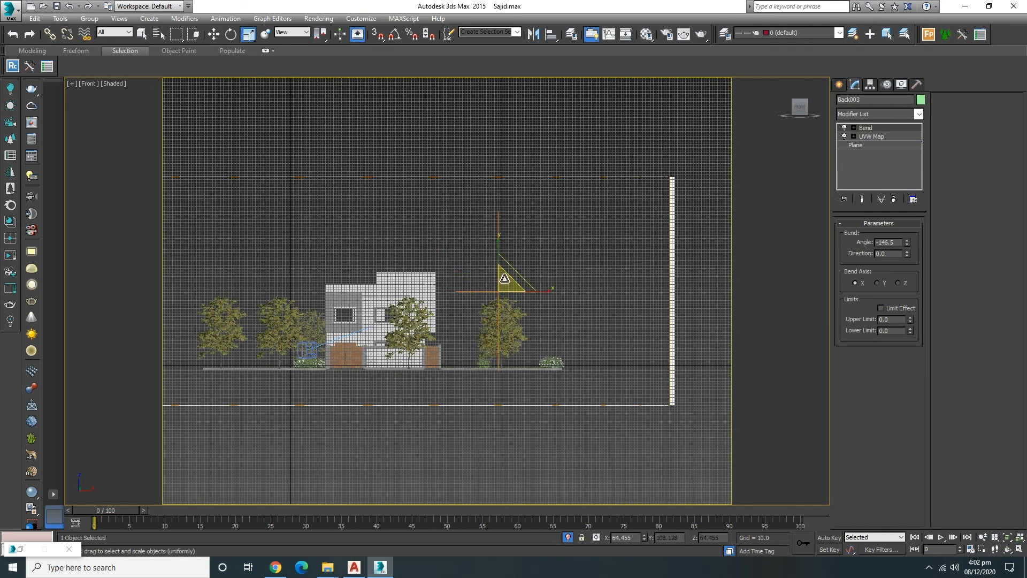
{"action": "left_click_drag", "start_coordinate": [505, 278], "coordinate": [503, 287]}
{"action": "key", "text": "w"}
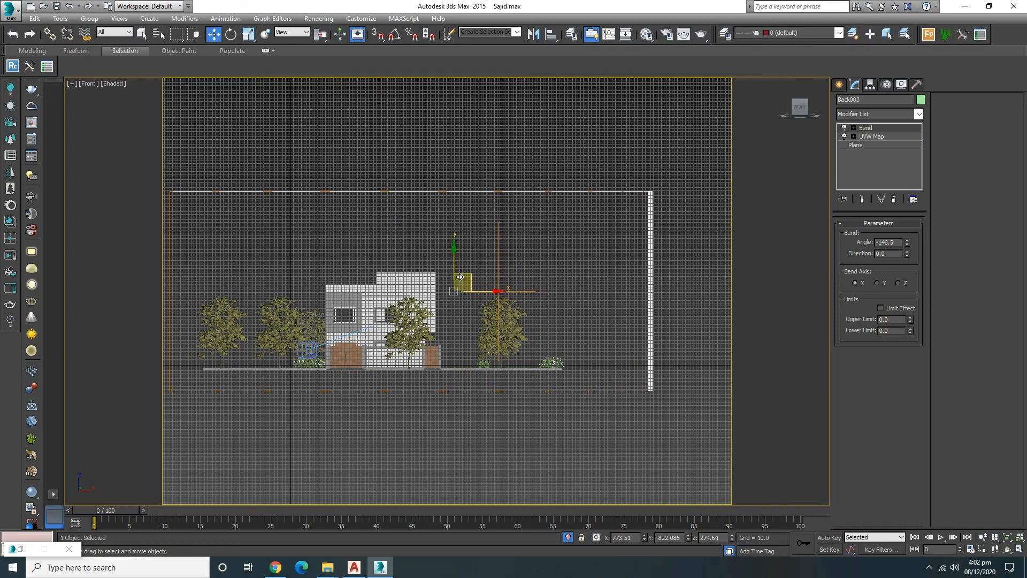
Step: Clone the curved backdrop toward the opposite side of the street in the top view
{"action": "key", "text": "t"}
{"action": "scroll", "coordinate": [478, 306], "scroll_direction": "up", "scroll_amount": 2}
{"action": "left_click_drag", "start_coordinate": [459, 298], "coordinate": [295, 269]}
{"action": "left_click", "coordinate": [560, 330]}
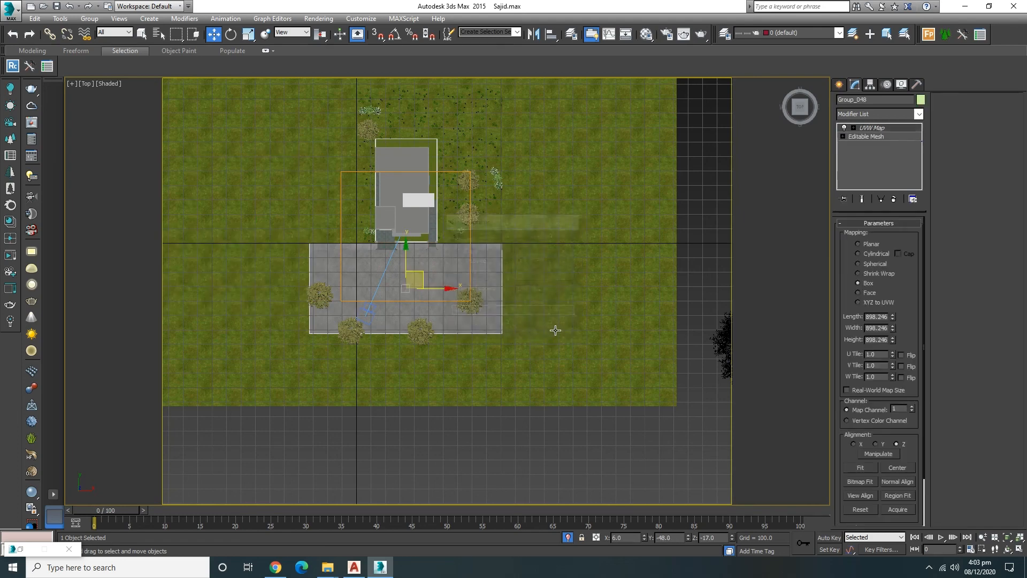
{"action": "left_click", "coordinate": [485, 298]}
{"action": "left_click_drag", "start_coordinate": [443, 285], "coordinate": [287, 245], "text": "shift"}
{"action": "left_click", "coordinate": [532, 328]}
Step: Rotate and move the backdrop copy so it continues the first backdrop's arc around the other side of the street
{"action": "left_click", "coordinate": [234, 33]}
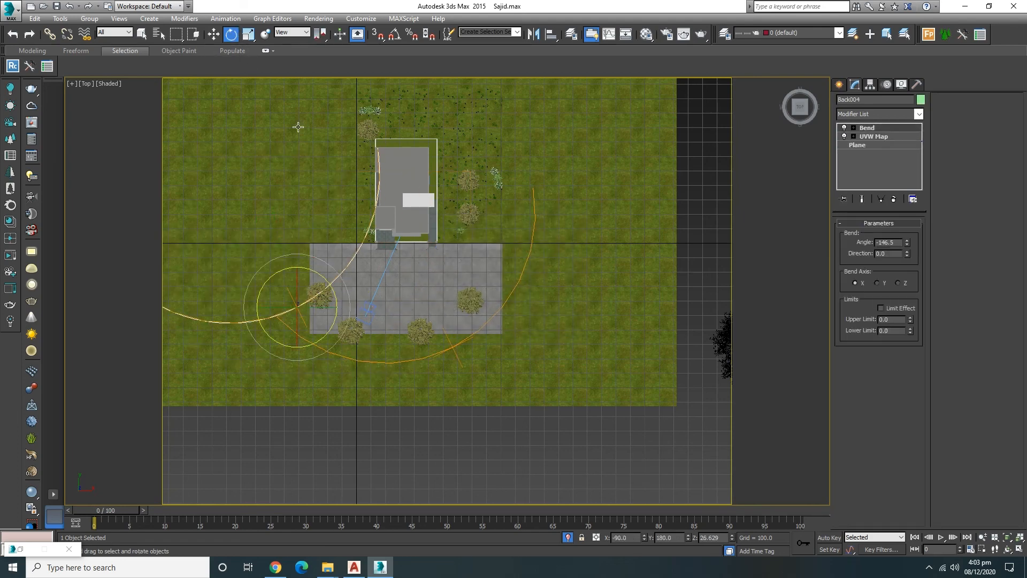
{"action": "left_click_drag", "start_coordinate": [326, 273], "coordinate": [363, 342]}
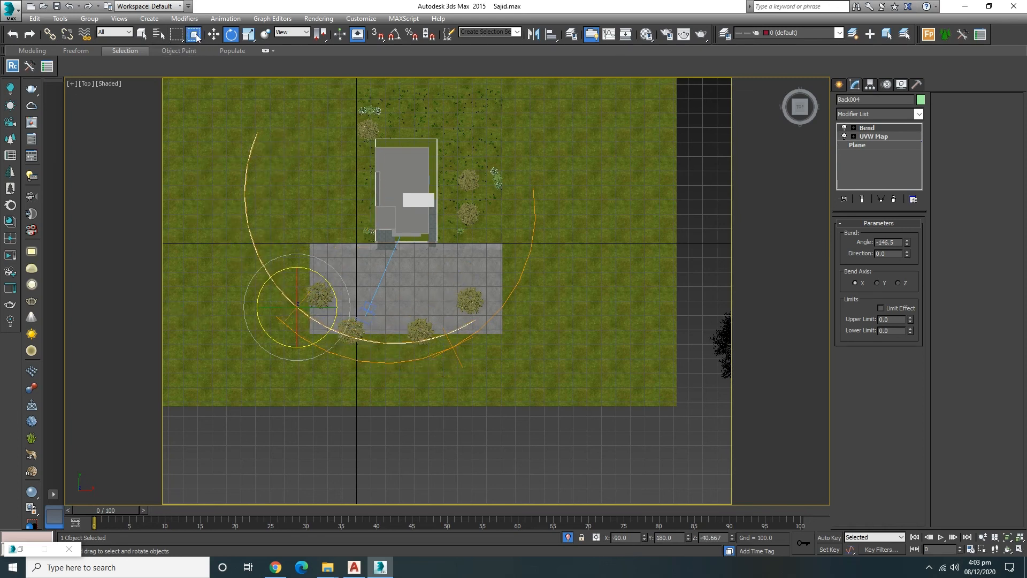
{"action": "left_click", "coordinate": [214, 34]}
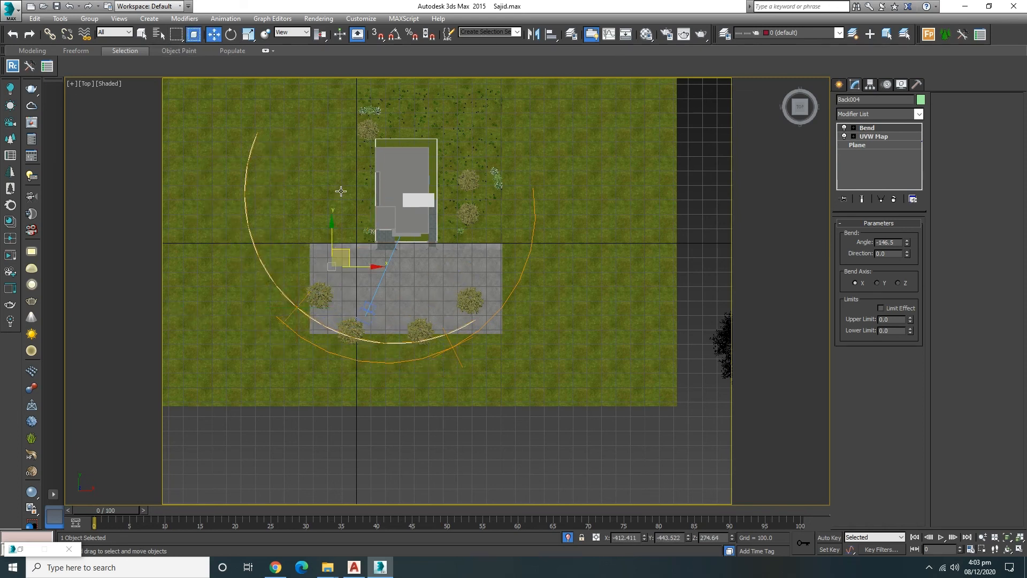
{"action": "left_click", "coordinate": [233, 38]}
{"action": "left_click_drag", "start_coordinate": [326, 279], "coordinate": [335, 292]}
{"action": "left_click", "coordinate": [210, 38]}
{"action": "left_click_drag", "start_coordinate": [352, 256], "coordinate": [330, 264]}
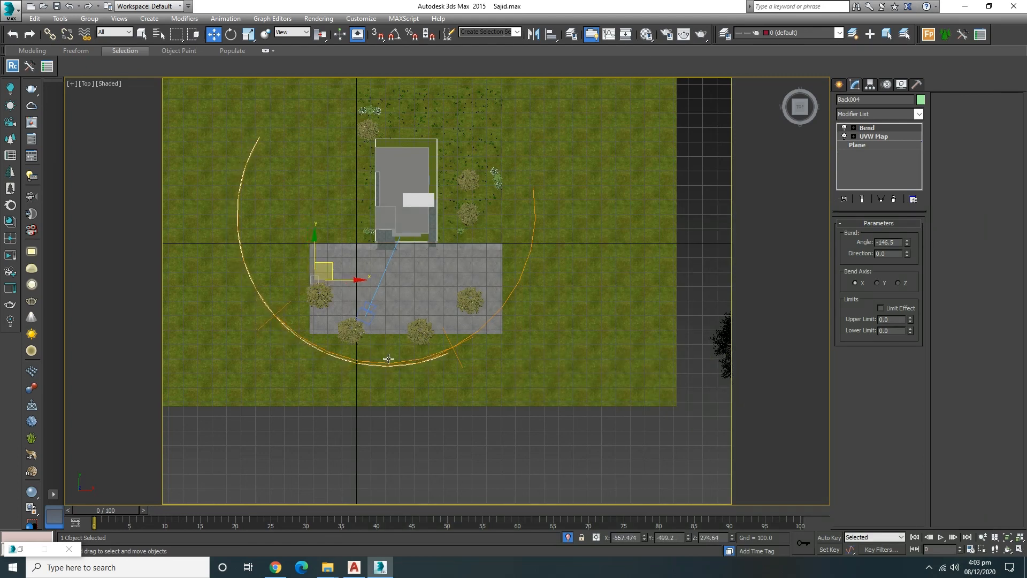
Step: Select both curved backdrops in wireframe and shift them together to centre them around the street, restoring shaded display
{"action": "key", "text": "F3"}
{"action": "left_click_drag", "start_coordinate": [380, 381], "coordinate": [381, 381]}
{"action": "left_click_drag", "start_coordinate": [401, 289], "coordinate": [419, 284]}
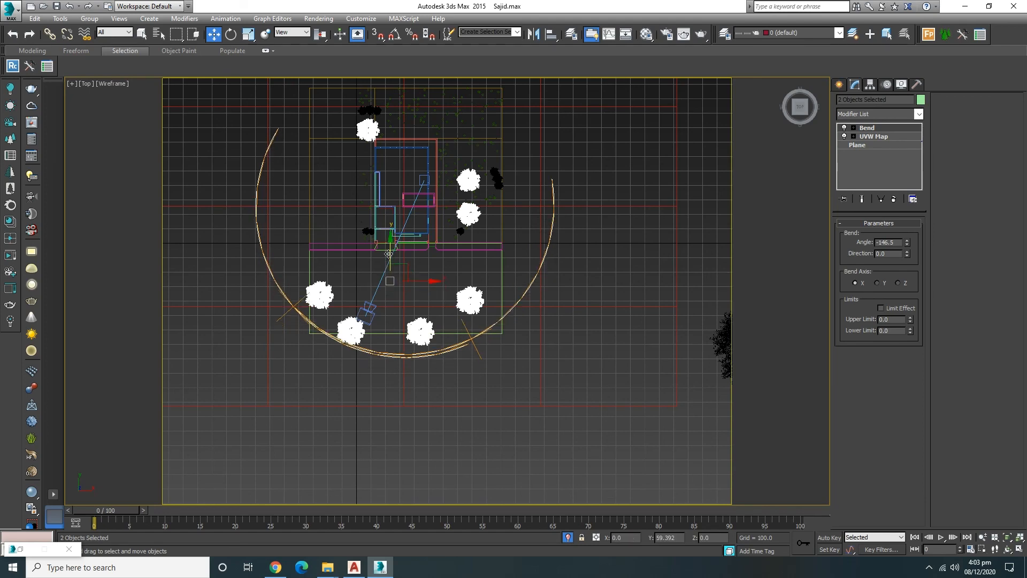
{"action": "key", "text": "F3"}
{"action": "scroll", "coordinate": [560, 258], "scroll_direction": "down", "scroll_amount": 4}
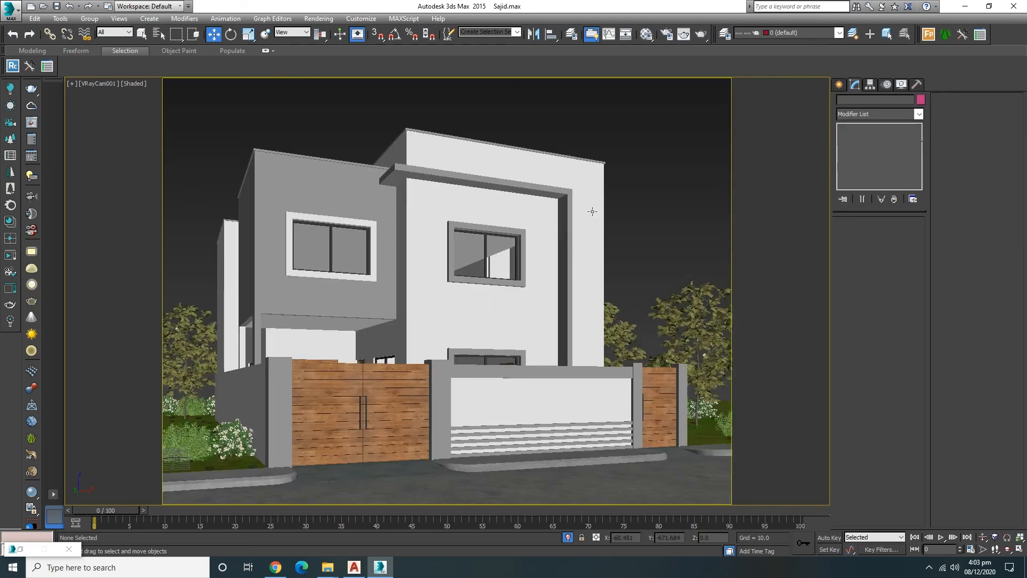